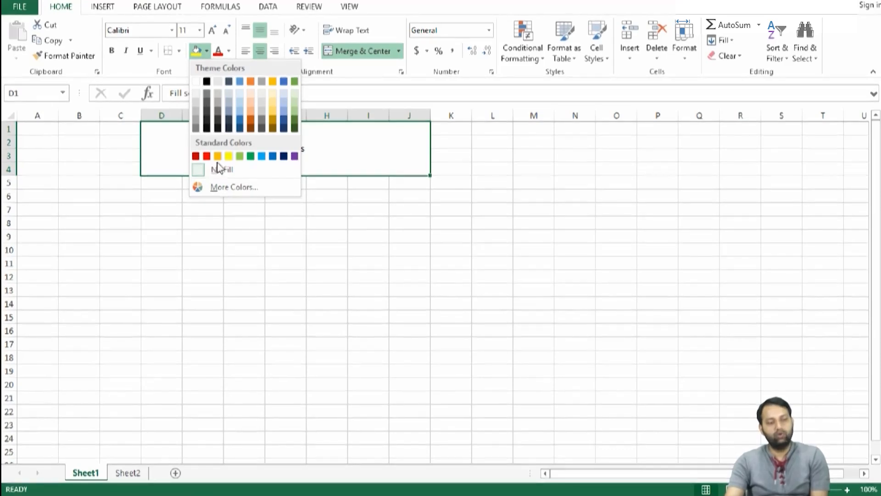
Shade the merged "Fill series" title block light green
left_click(240, 156)
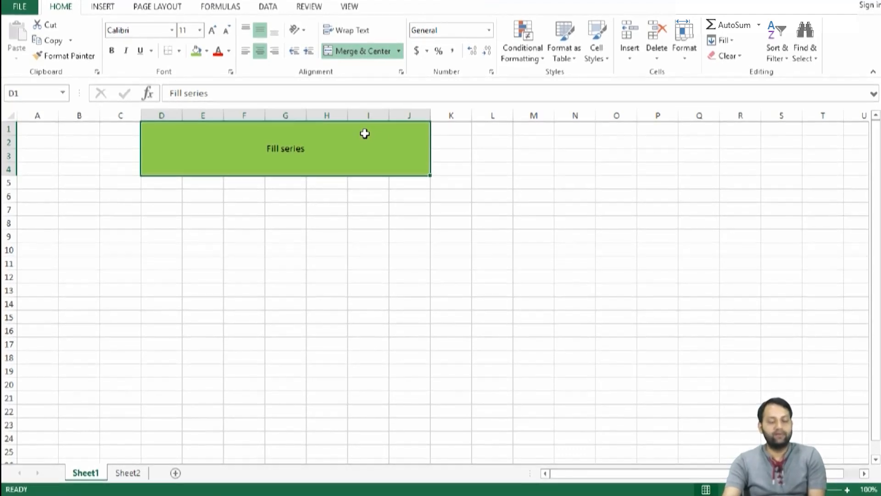
left_click(224, 265)
Enter 1 in cell E6 and 2 in cell E7
left_click(192, 198)
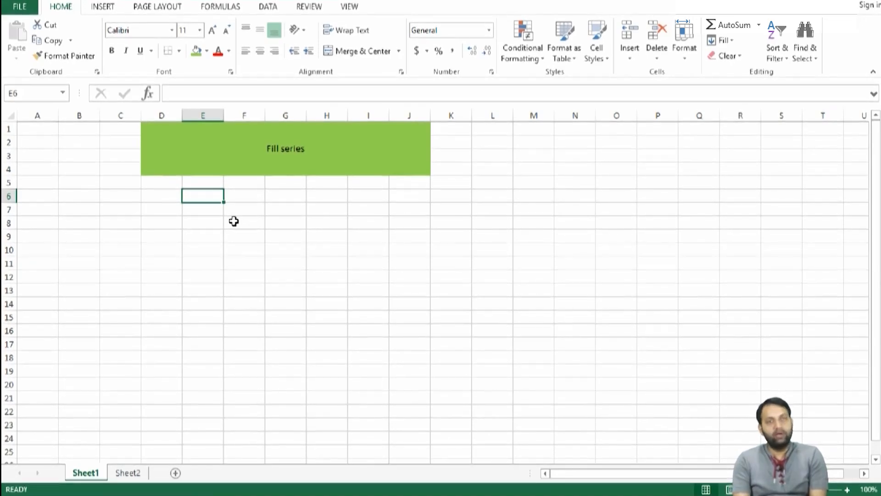
type("1")
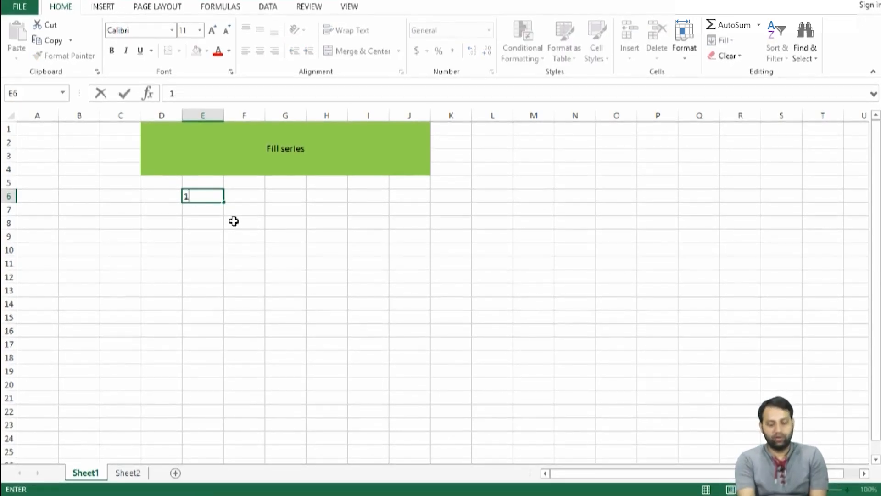
key("Return")
type("2")
key("Return")
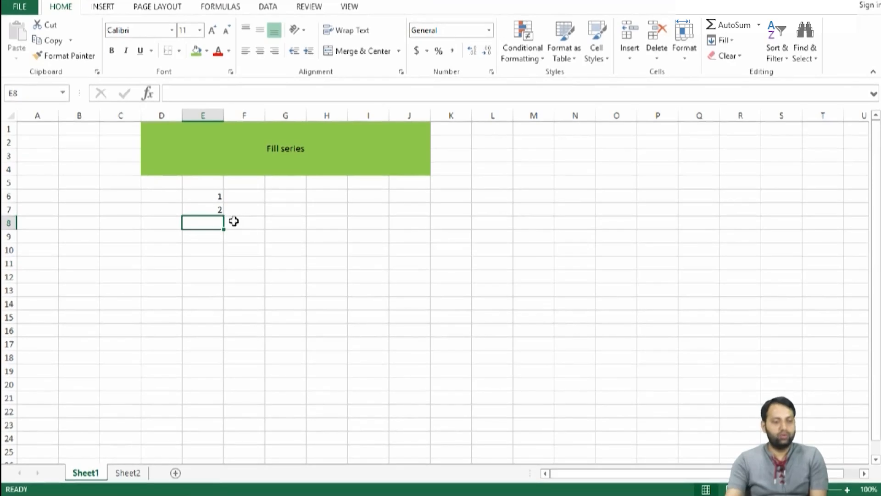
Copy the 1 in E6 down through E19
left_click(202, 196)
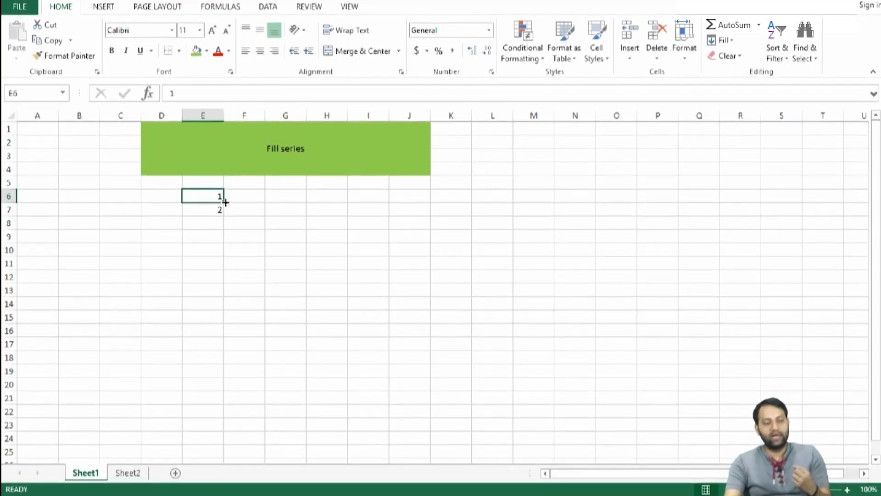
left_click_drag(222, 203, 221, 382)
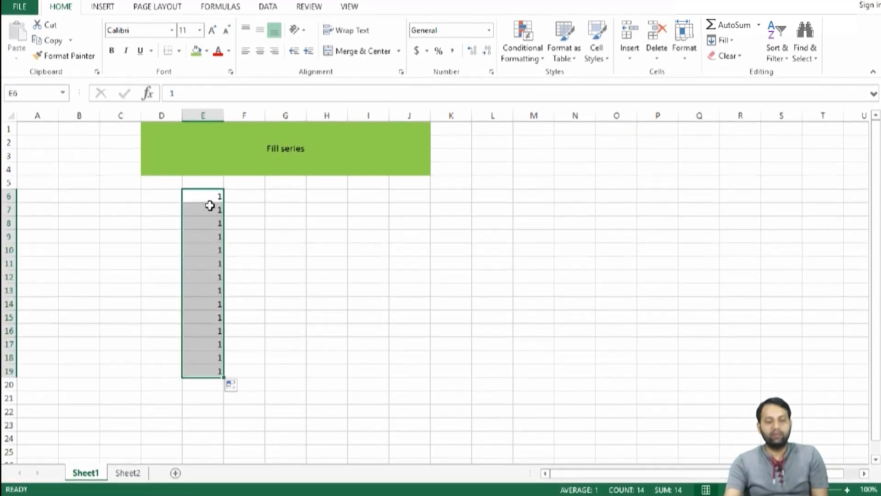
Enter a person's first name in H7 and copy it down through H23
left_click(327, 209)
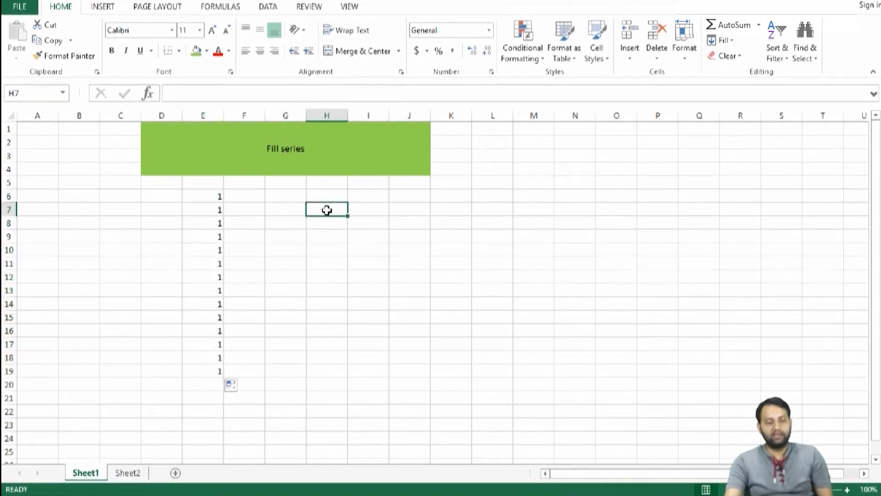
type("lalit")
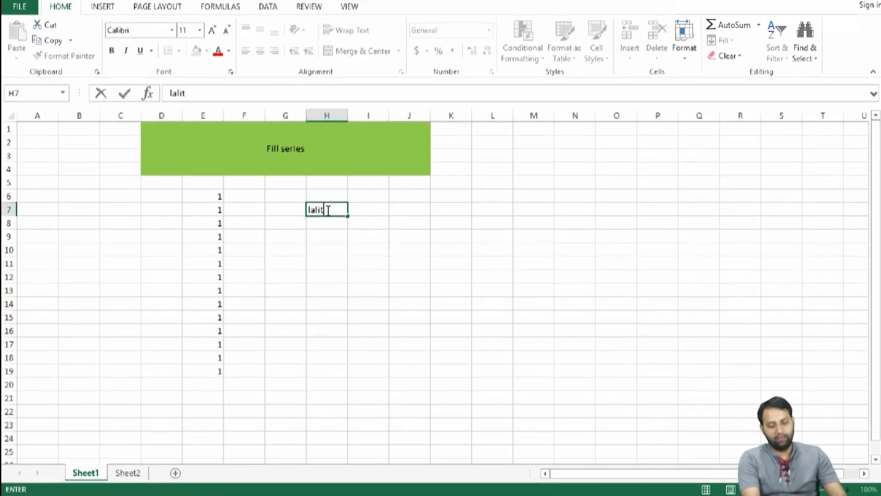
key("Return")
left_click(327, 209)
left_click_drag(348, 214, 320, 434)
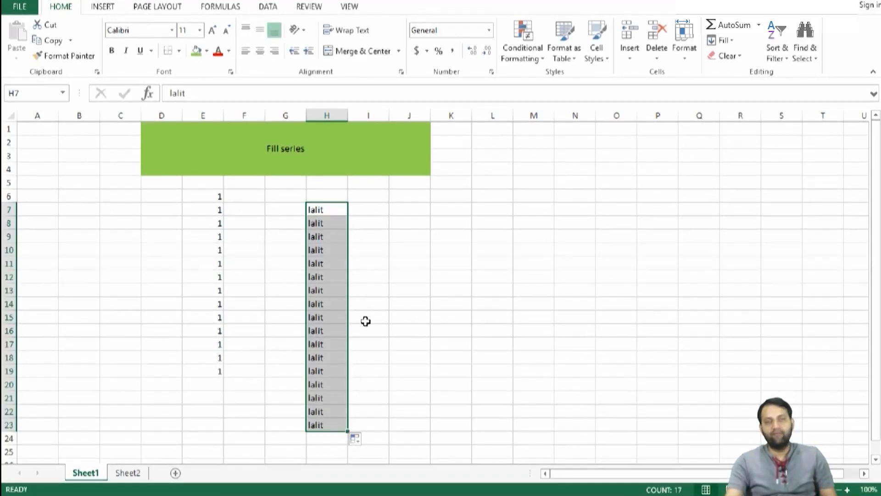
Copy the name in H7 across row 7 to column M
left_click(401, 210)
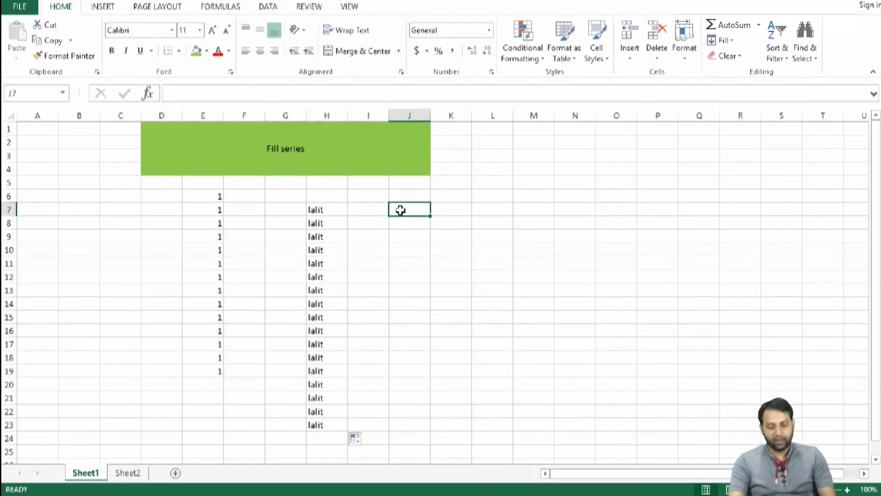
key("Left")
key("Left")
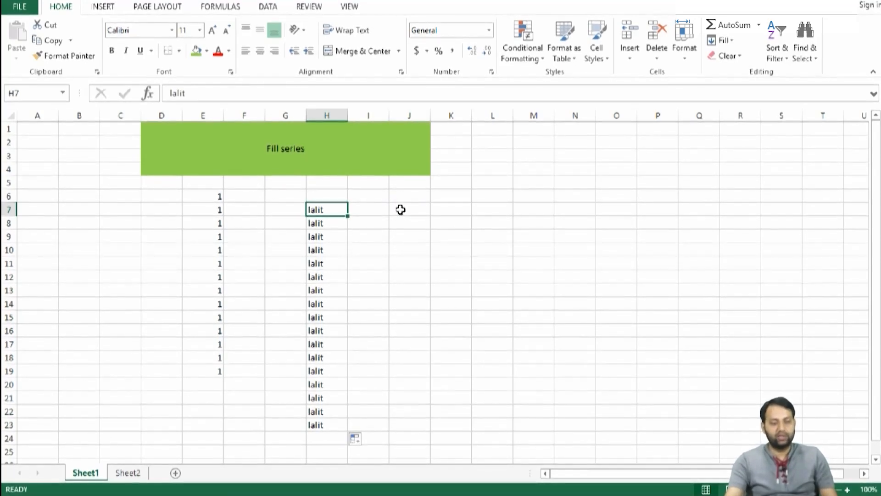
left_click_drag(348, 217, 555, 219)
Clear all the repeated names from the cells starting at H7
left_click(316, 208)
left_click_drag(316, 209, 538, 436)
key("Delete")
left_click(282, 229)
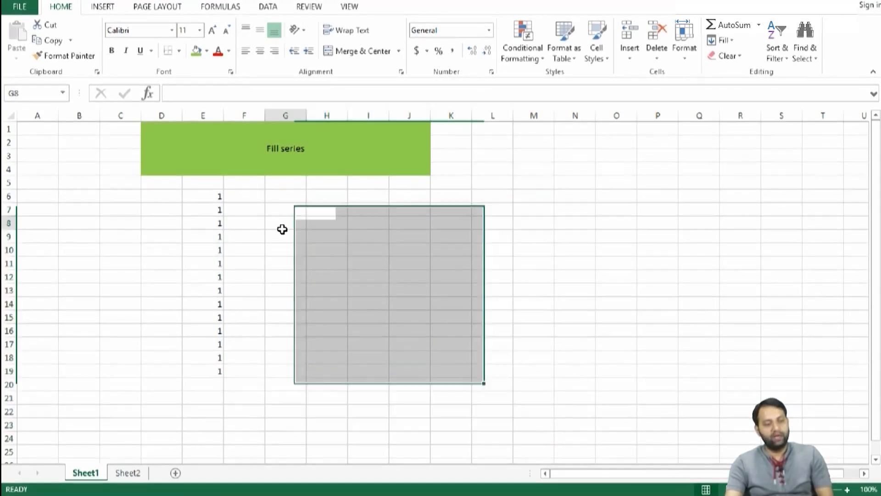
Set E7 to 2 and extend the E6:E7 pattern as a number series down to E23
left_click(207, 197)
left_click(206, 209)
type("2")
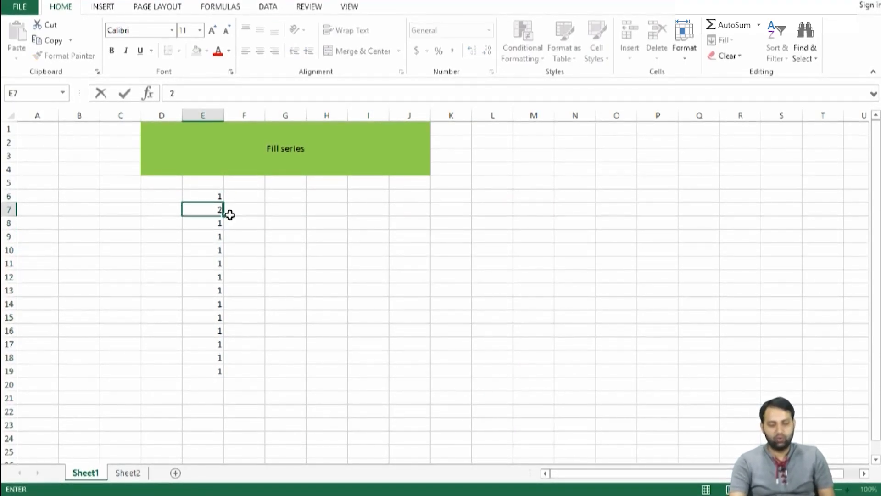
key("Return")
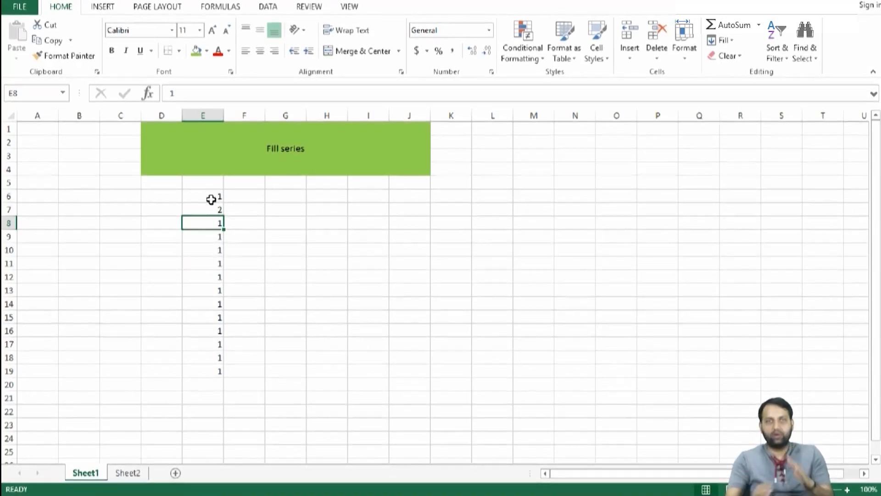
left_click_drag(207, 194, 225, 234)
left_click_drag(227, 333, 226, 426)
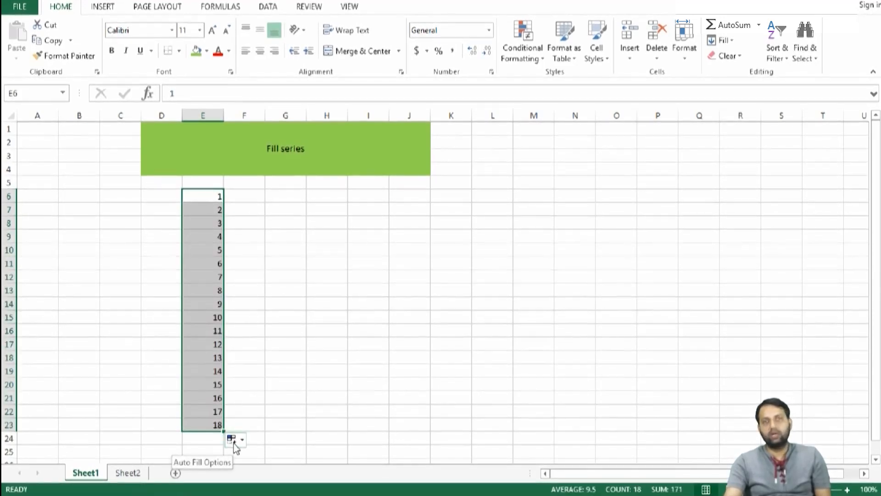
Enter 2 in cell G6 and 4 in cell G7
left_click(302, 193)
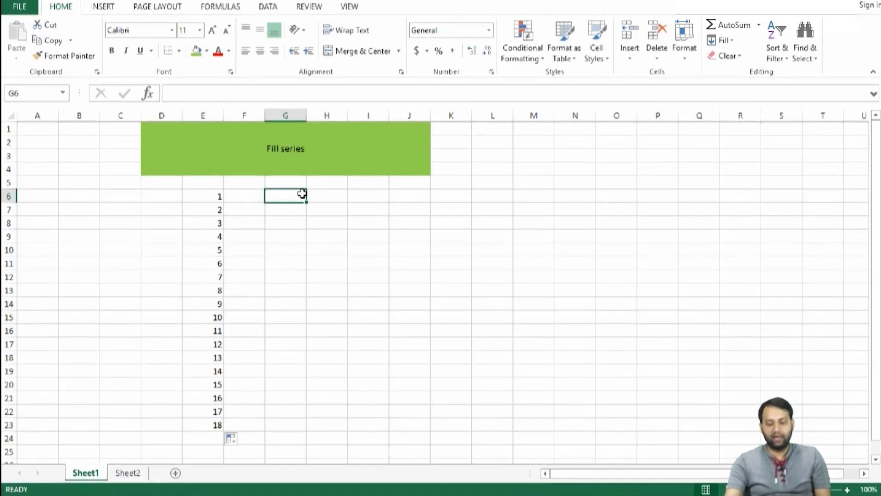
type("2")
key("Return")
type("4")
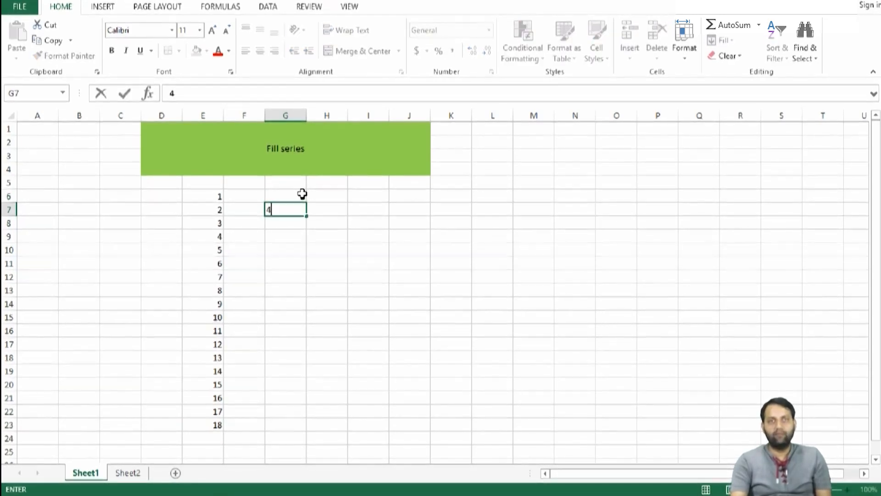
key("Return")
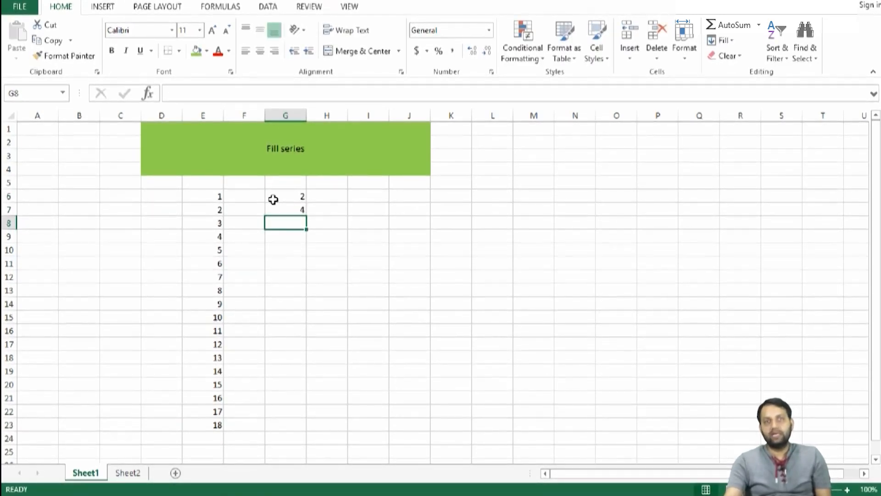
Try filling from G6 alone down to G24, and undo that fill
left_click(309, 193)
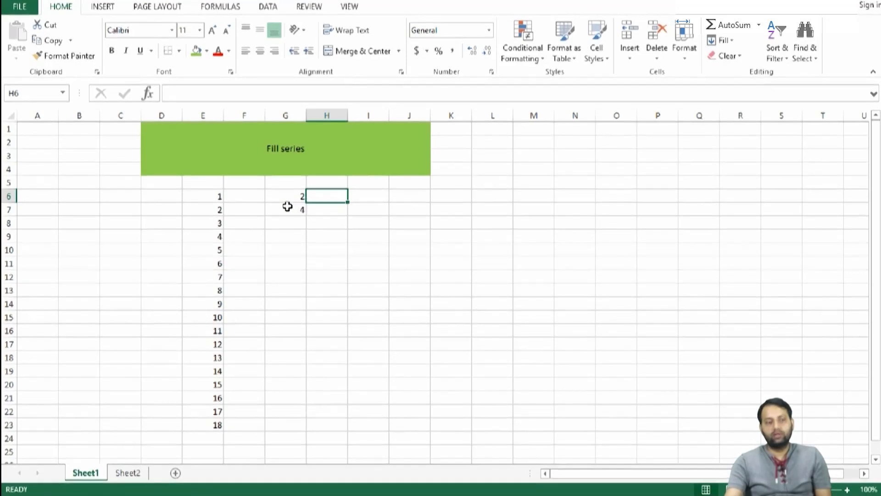
left_click(298, 196)
left_click_drag(306, 203, 296, 439)
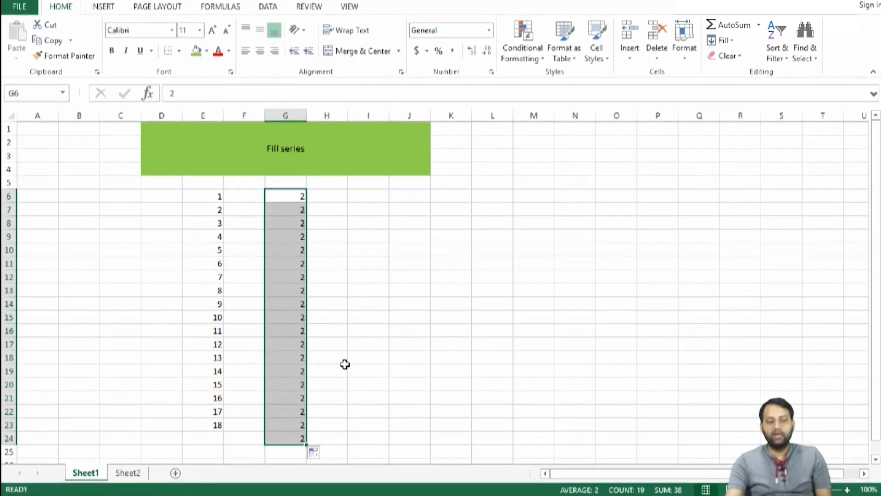
key("ctrl+z")
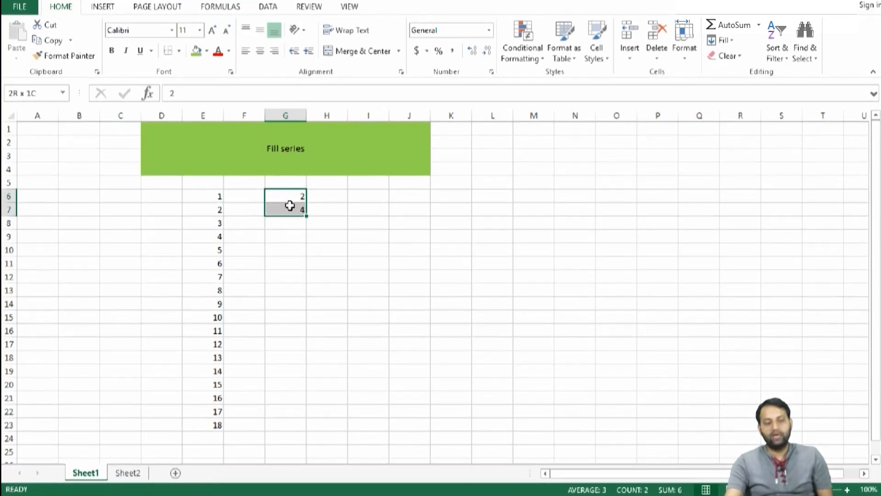
Extend the G6:G7 pattern as a series of even numbers down to G23
left_click_drag(290, 205, 289, 205)
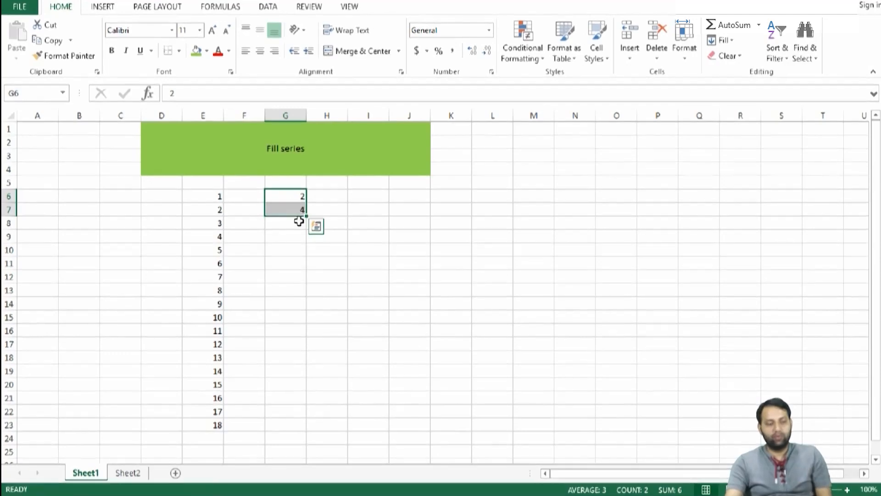
left_click_drag(308, 220, 299, 432)
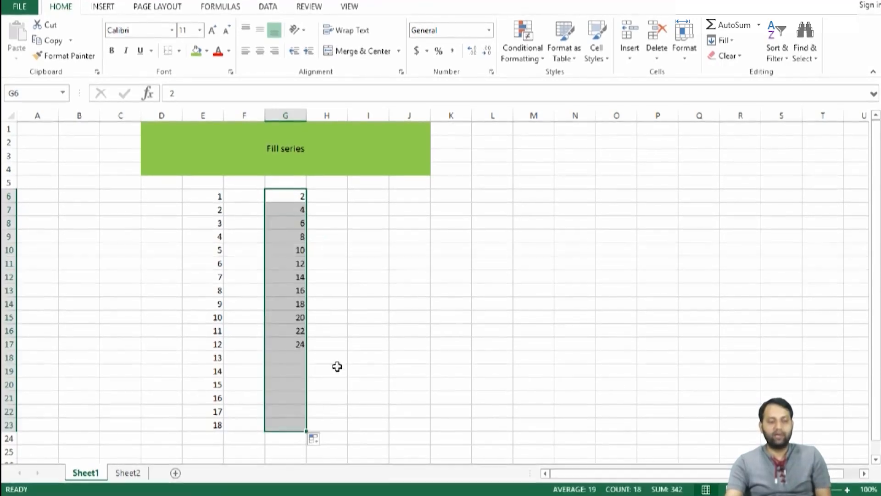
left_click(368, 327)
Enter 1 in cell H6 and 2 in cell H7
left_click(335, 196)
left_click(360, 195)
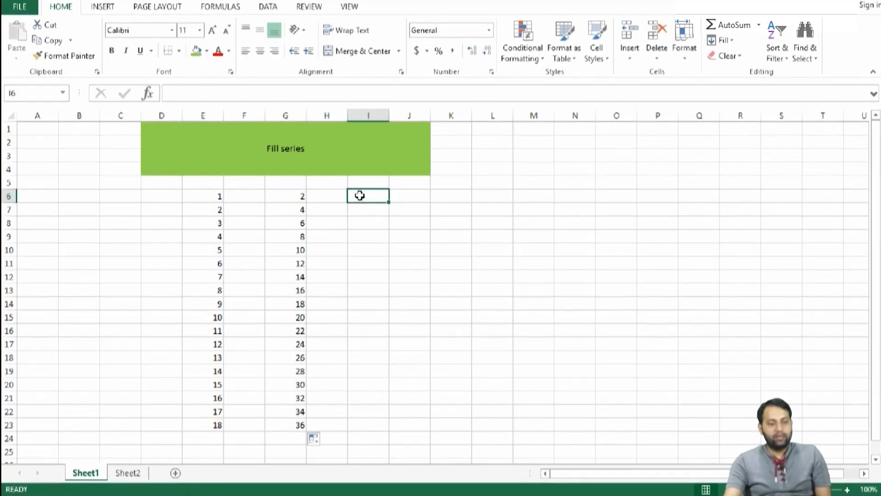
left_click(319, 195)
type("1")
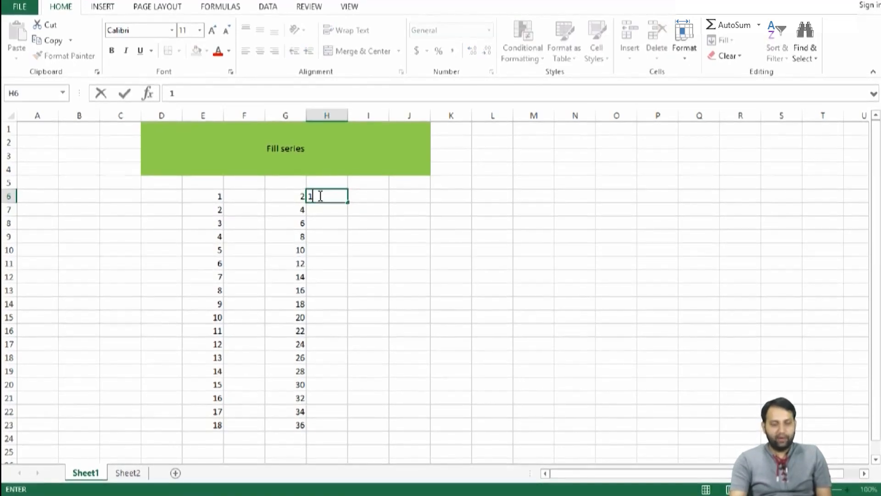
key("Return")
type("2")
key("Return")
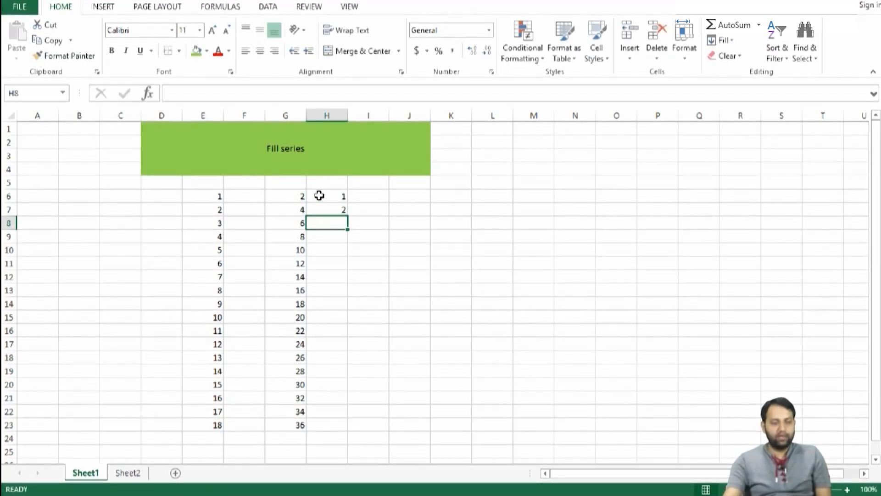
Try filling from H6 alone down to H24, and undo that fill
left_click(337, 195)
left_click_drag(345, 203, 331, 437)
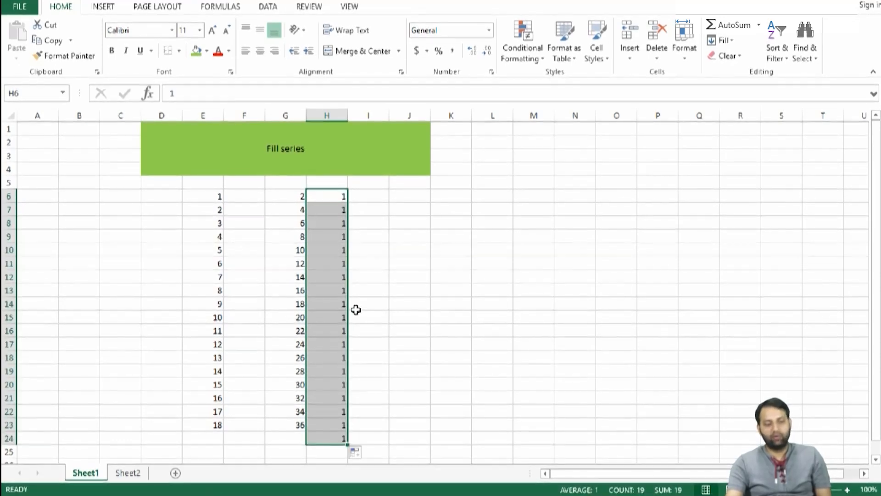
key("ctrl+z")
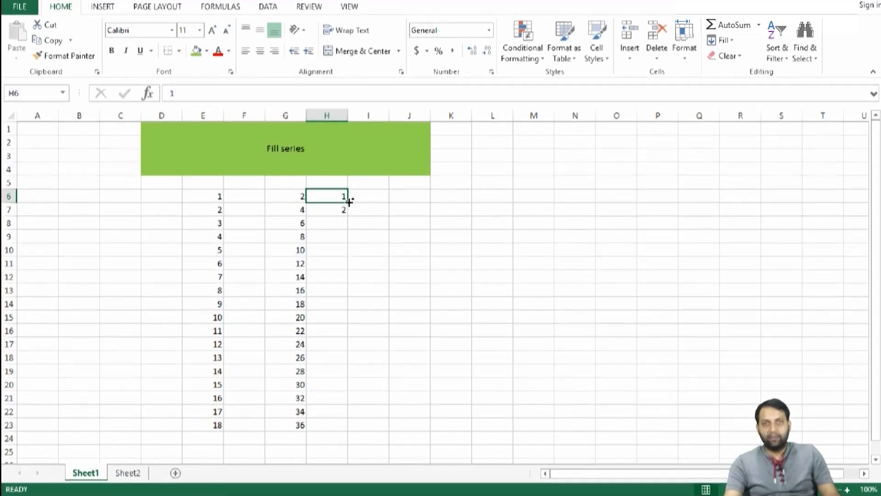
Fill from the single cell H6 down to H24 as a series increasing by 1
left_click_drag(349, 202, 349, 444)
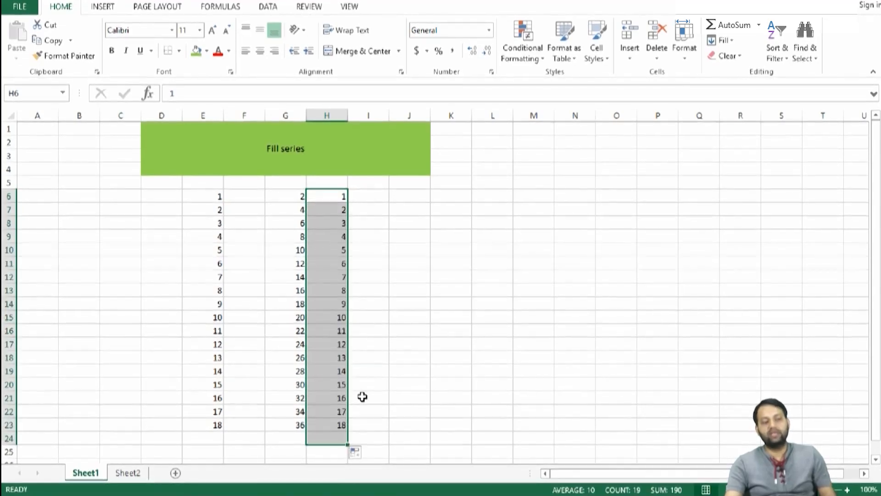
left_click(393, 344)
Enter 100 in cell I6
left_click(371, 192)
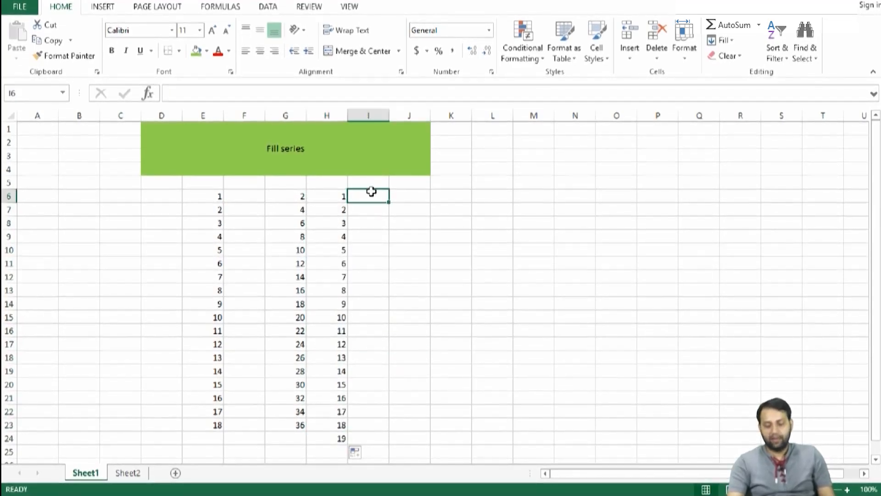
type("100")
key("Return")
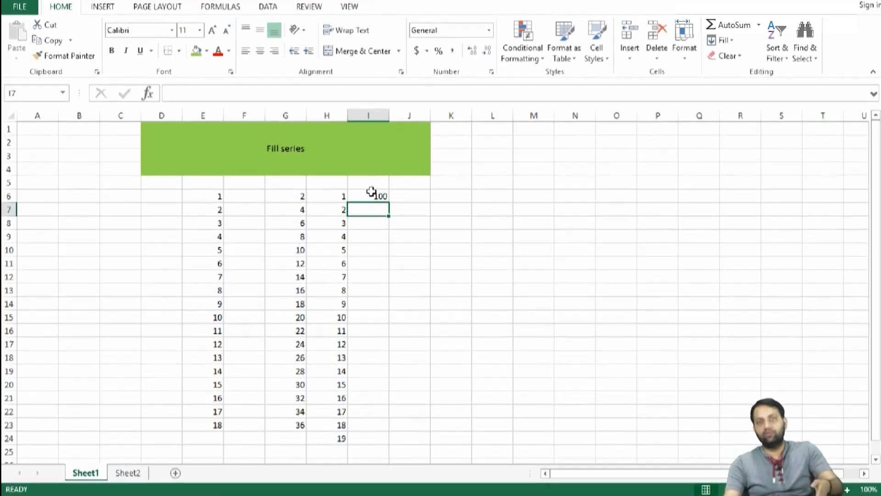
Try copying the 100 in I6 down to I13, and undo that fill
left_click(373, 192)
left_click_drag(392, 203, 380, 303)
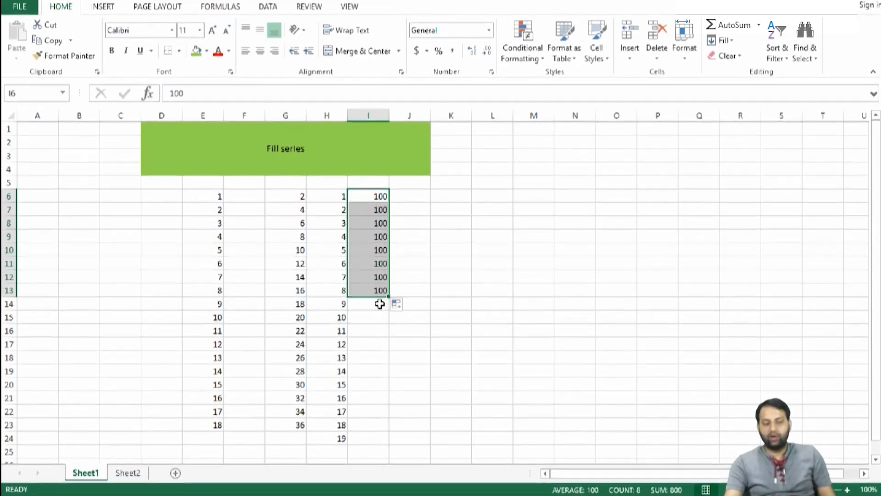
key("ctrl+z")
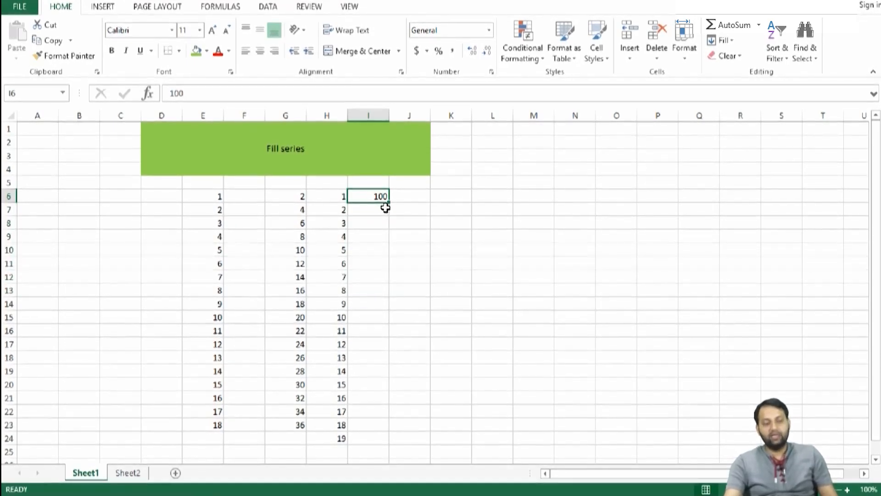
Fill from the single cell I6 down to I24 as a series increasing by 1
left_click_drag(391, 201, 398, 447)
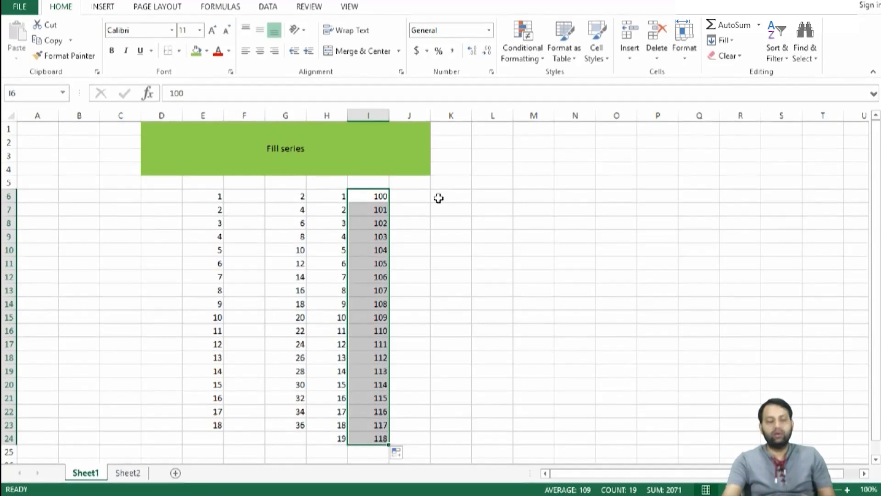
left_click(423, 195)
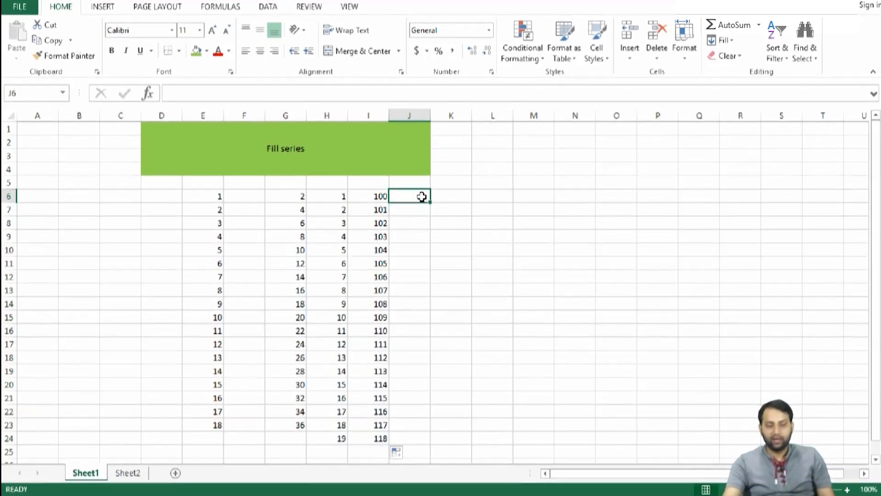
Enter 1 in cell J6 and 2 in cell J7
type("1")
key("Return")
type("2")
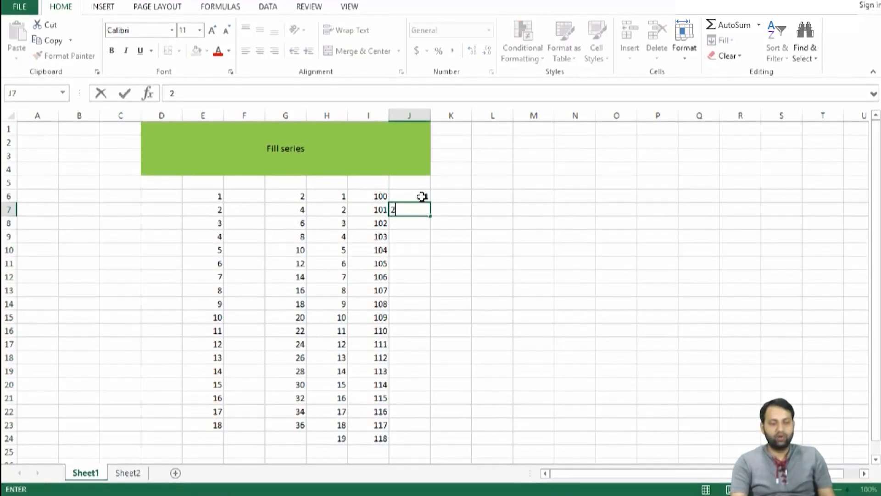
key("Return")
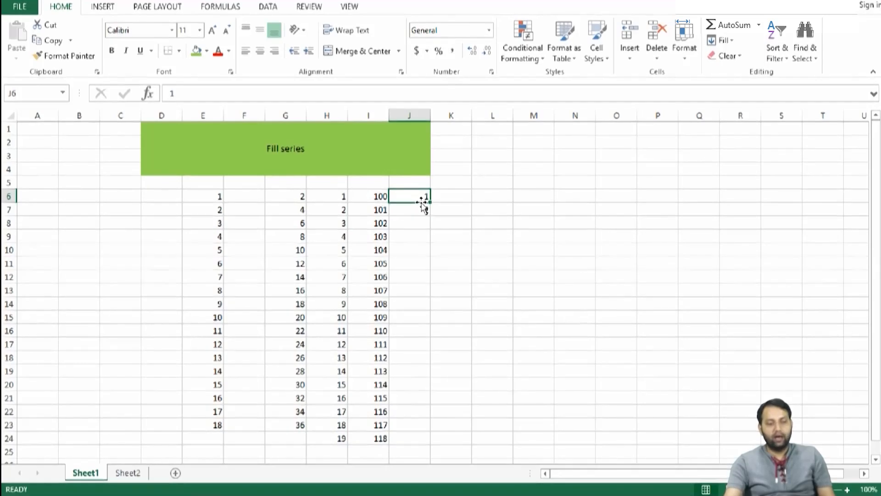
Fill from the single cell J6 down to J24 and change the copied cells to a Fill Series
left_click_drag(430, 202, 430, 217)
left_click_drag(430, 269, 431, 445)
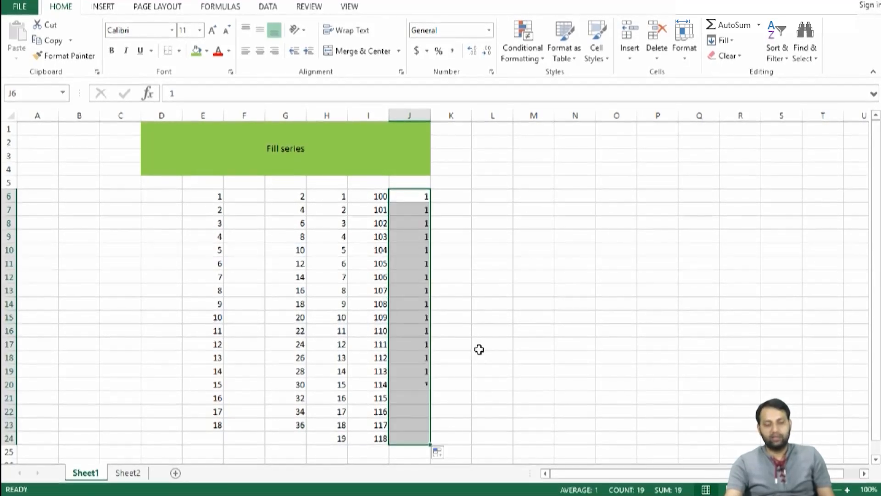
scroll(482, 321, "down", 1)
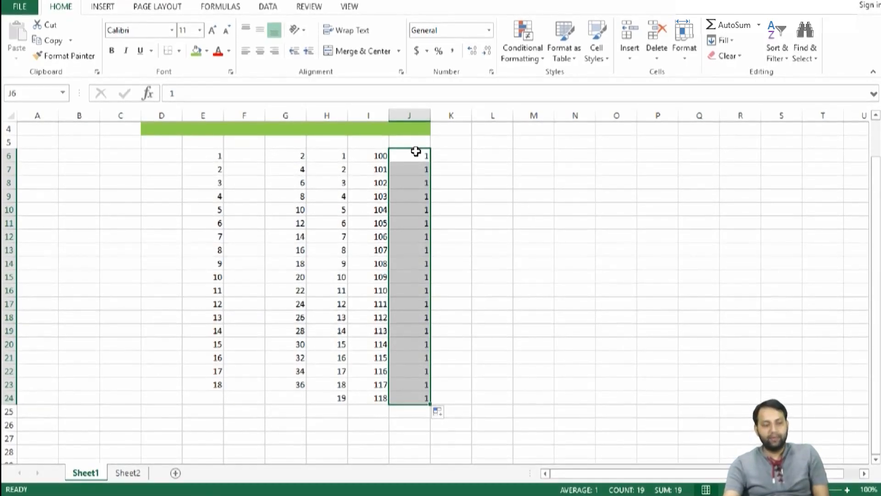
left_click(448, 415)
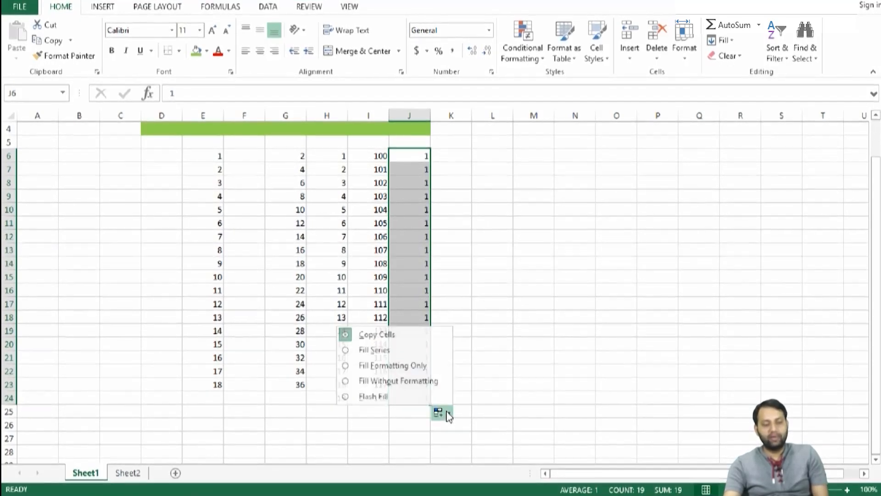
left_click(382, 353)
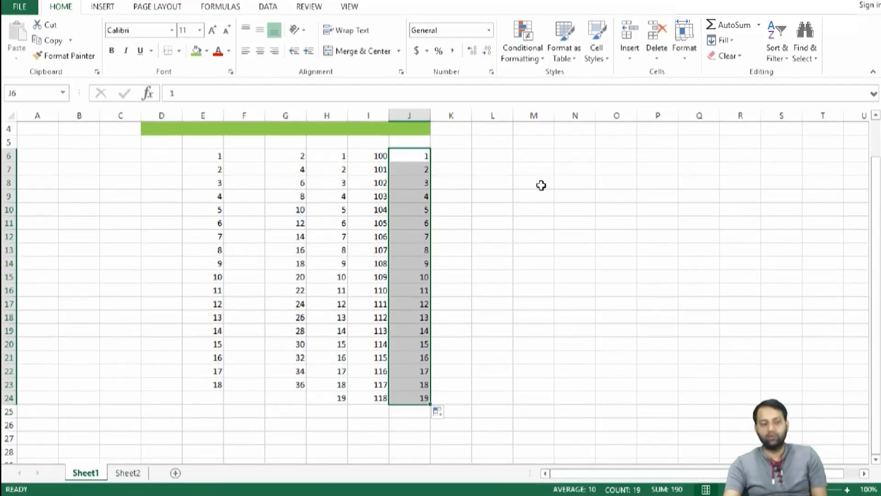
Enter 1 in cell L6 as the start value of a new series
left_click(490, 160)
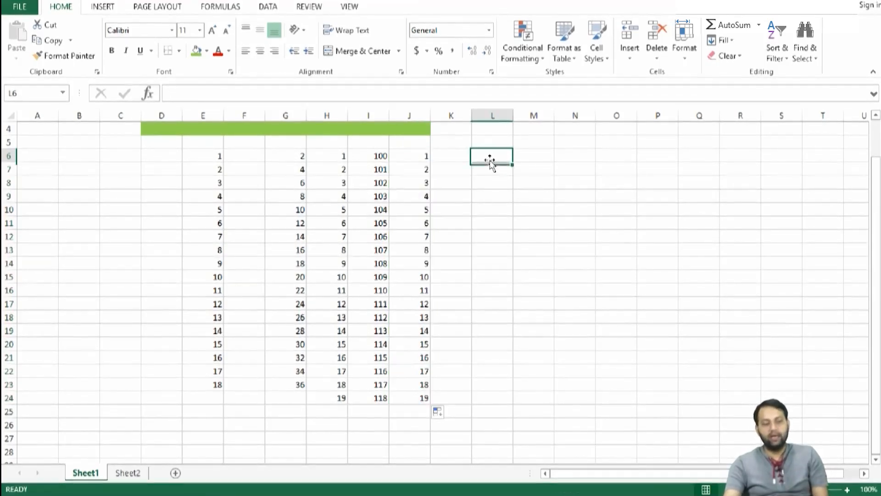
type("1")
key("Return")
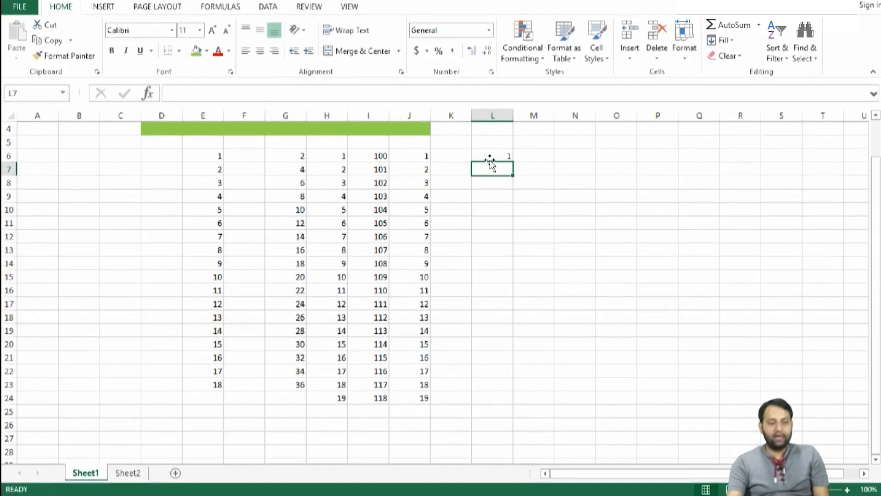
Fill L6:L23 with a linear column series using a step value of 4 through the Series dialog
left_click(497, 153)
left_click_drag(497, 152, 506, 391)
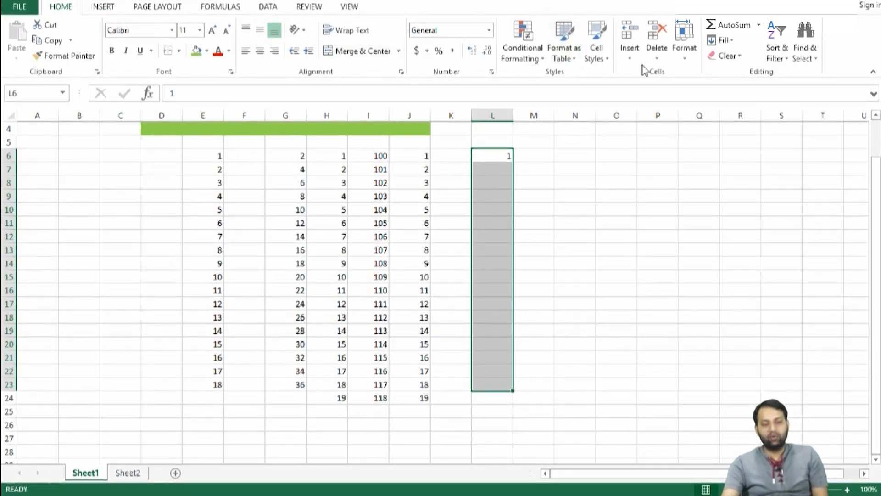
left_click(732, 42)
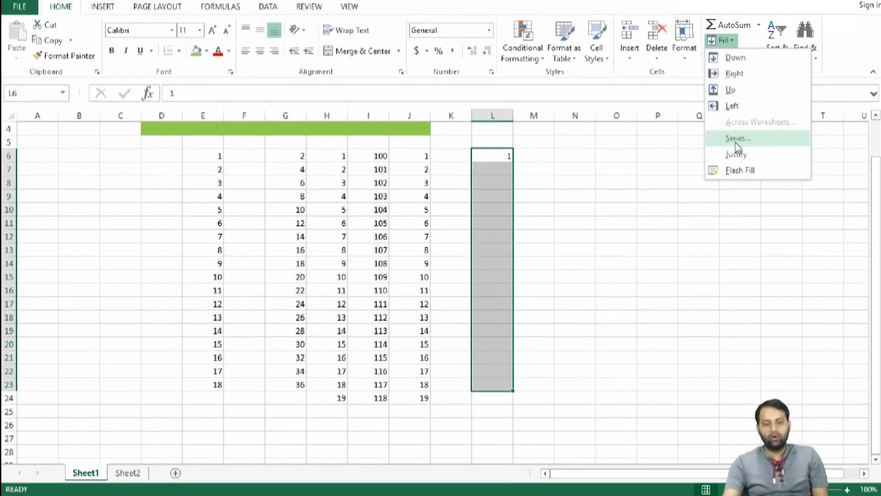
left_click(735, 142)
left_click_drag(516, 215, 692, 166)
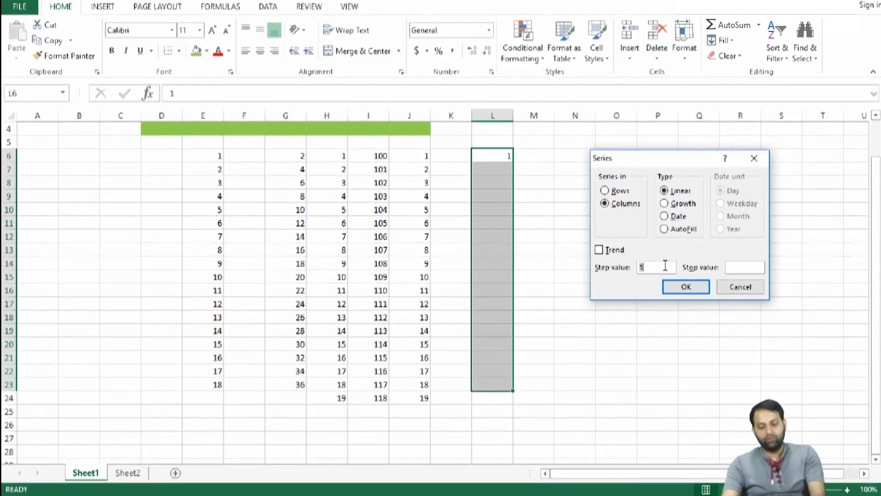
type("4")
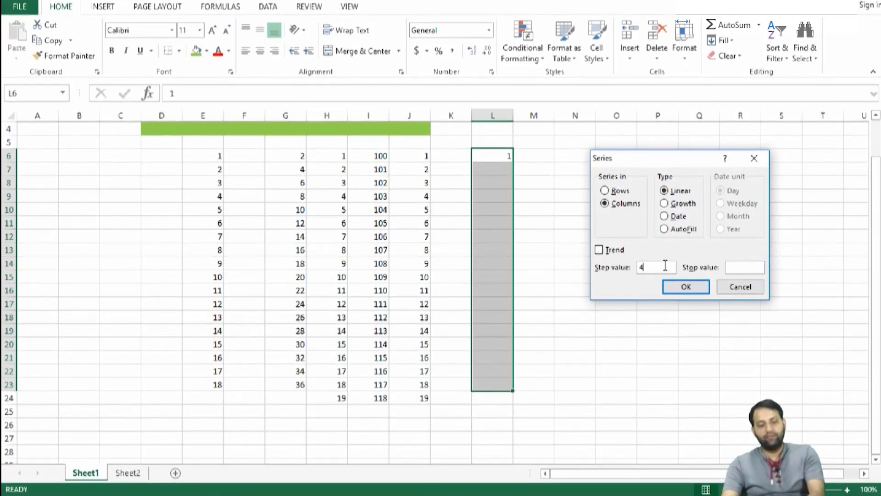
left_click(680, 286)
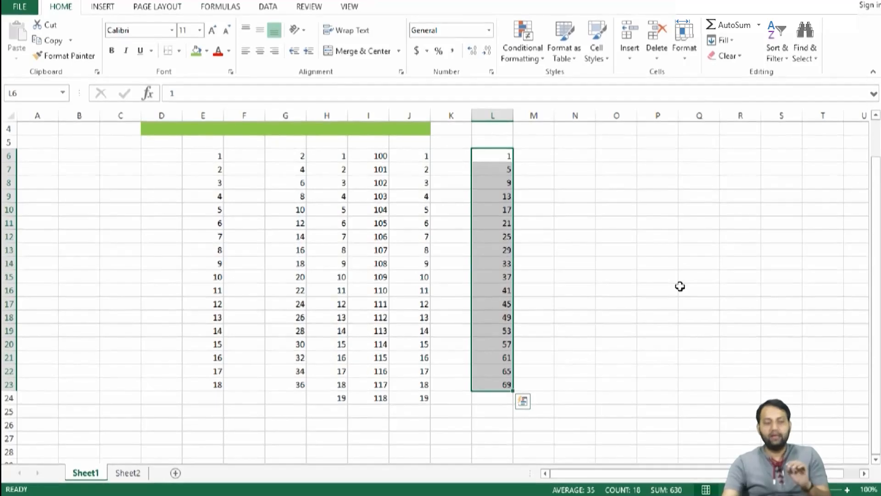
Write the series range across row 4, with 1 in N4, "to" in O4 and 100 in P4
left_click(569, 162)
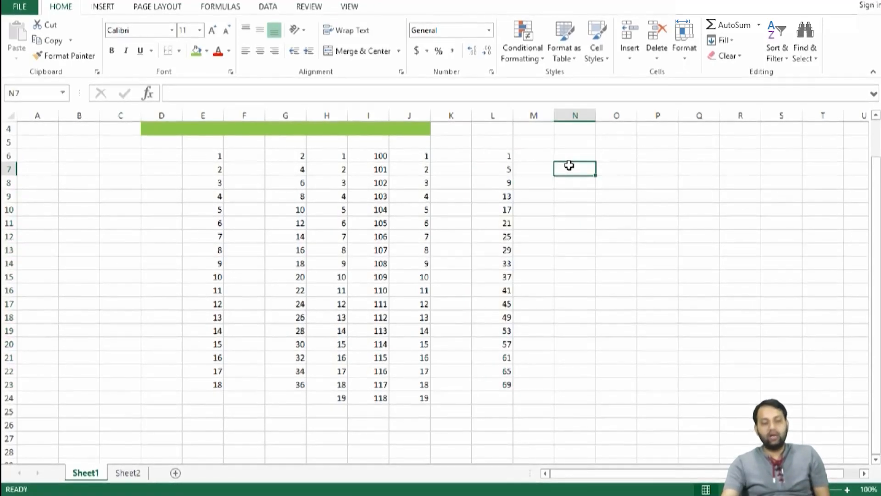
key("Up")
key("Up")
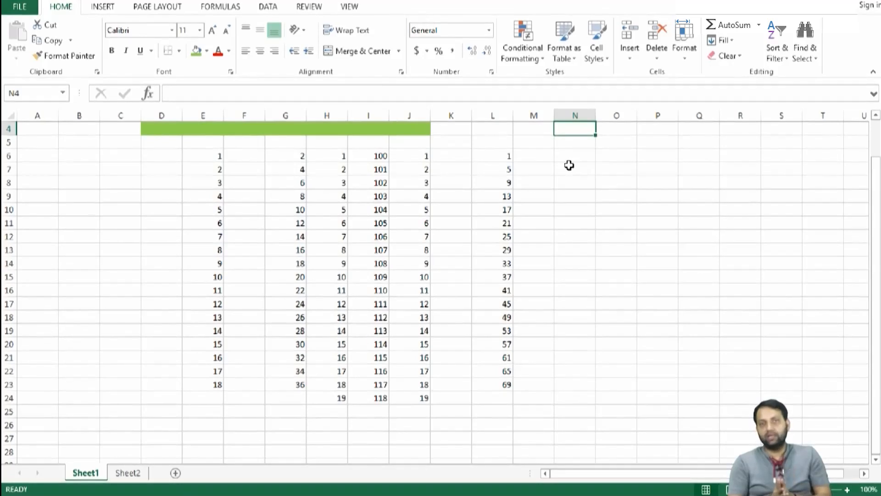
type("1")
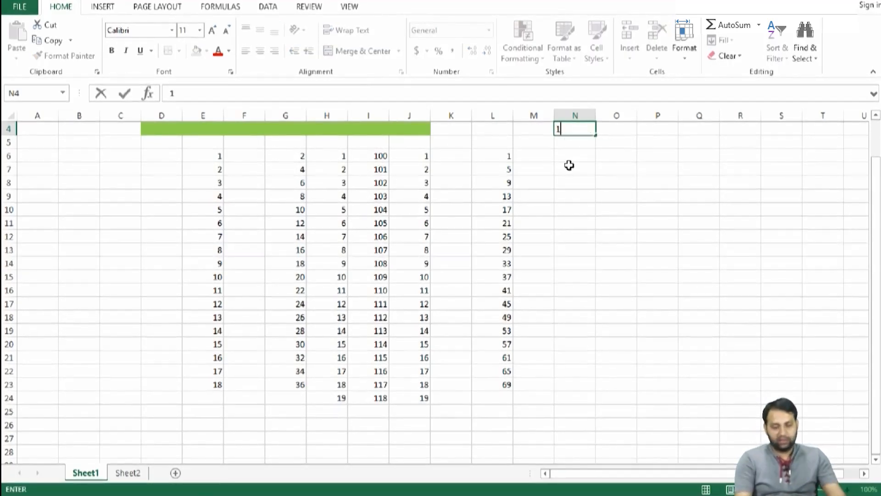
key("Tab")
type("to")
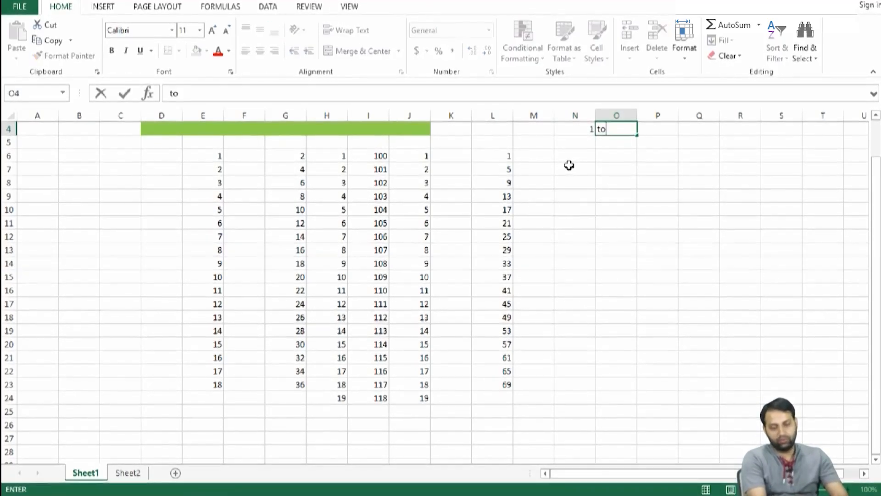
key("Tab")
type("1")
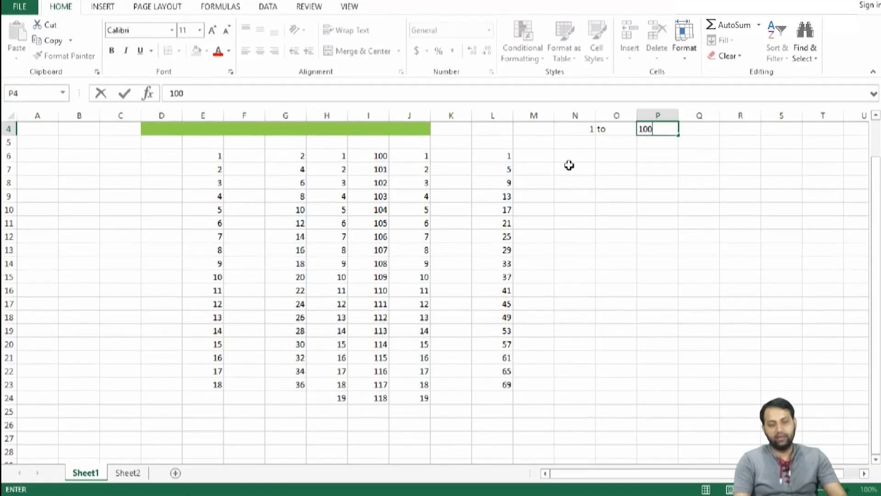
type("00")
key("Return")
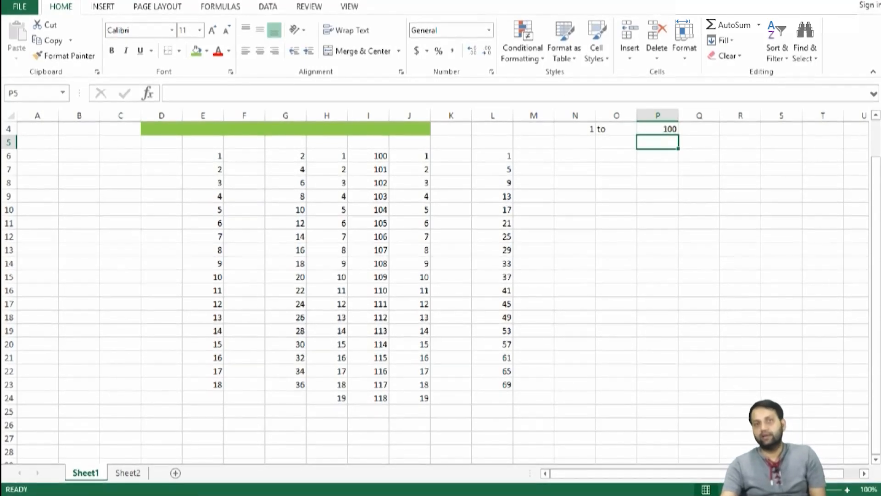
Enter 2 in cell O5 as the interval note under the series range
left_click(562, 159)
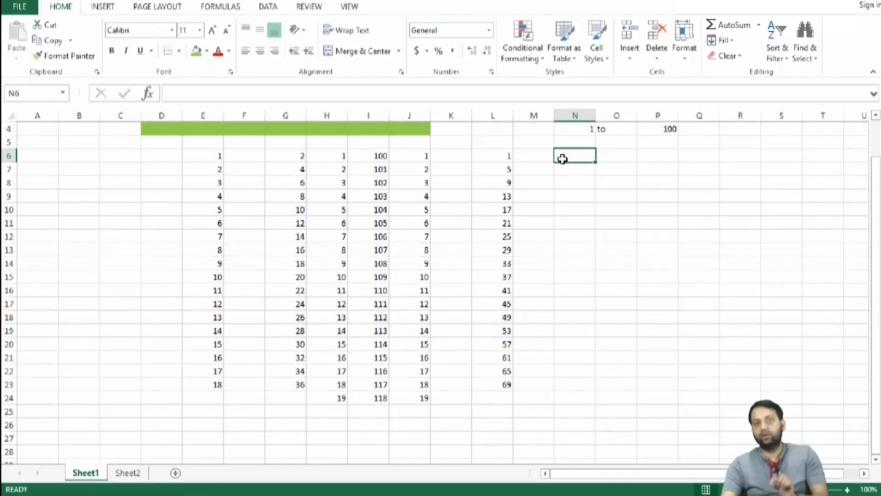
left_click(613, 146)
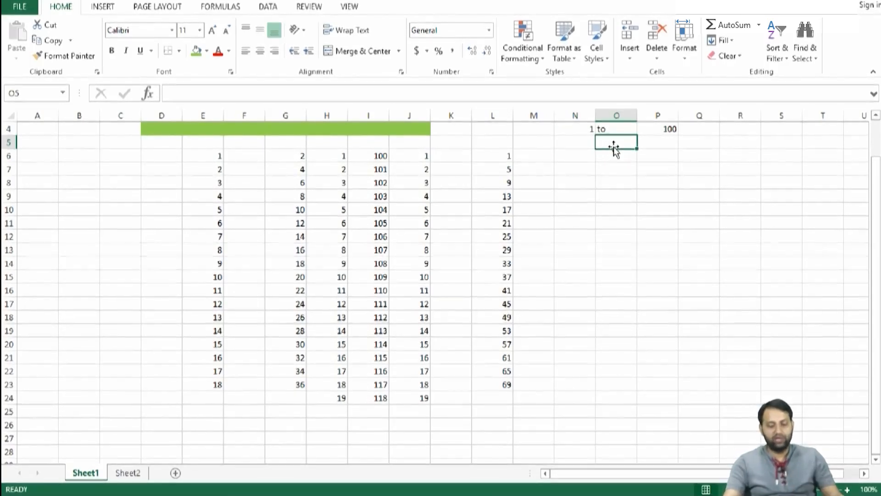
type("2")
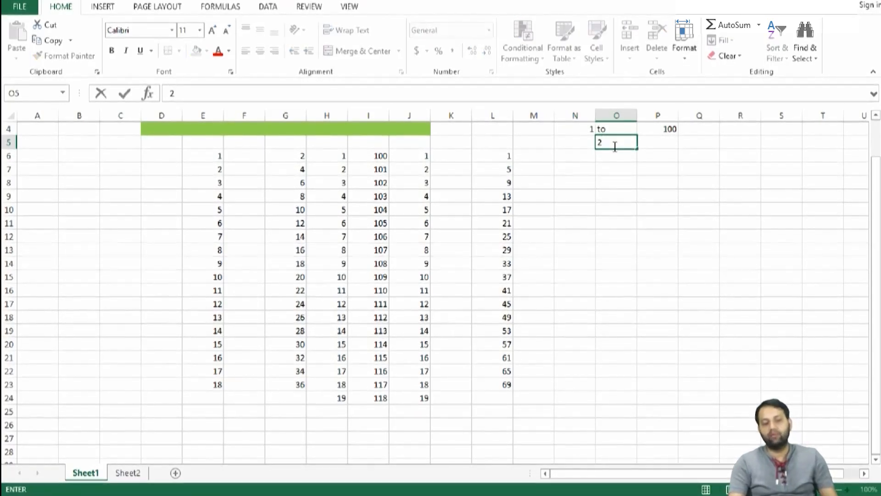
key("Return")
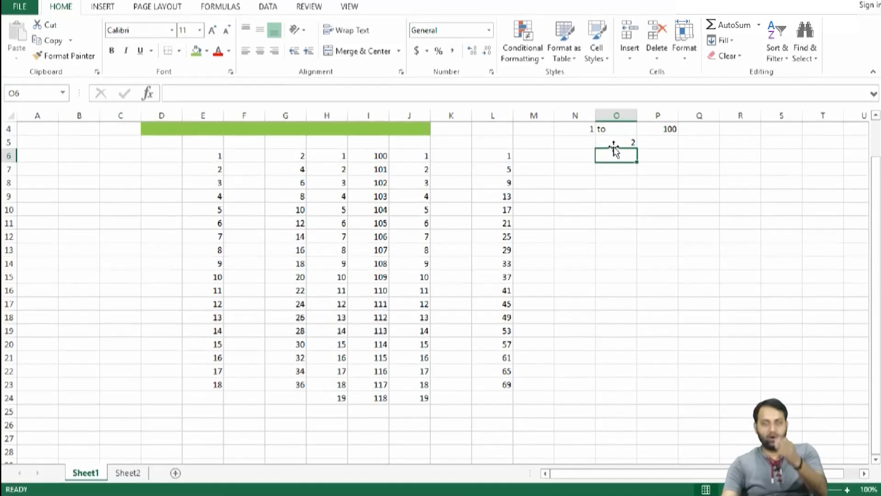
Enter 1 in cell N6 as the start value for the series
left_click(565, 157)
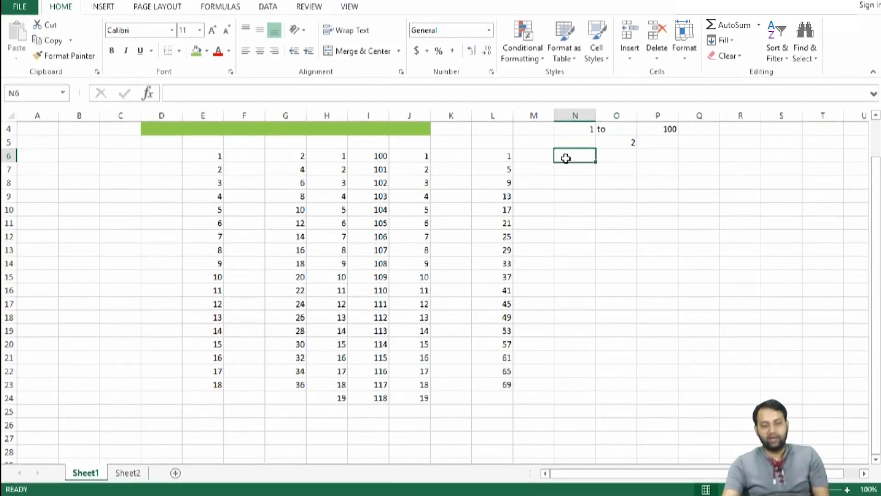
type("1")
key("Return")
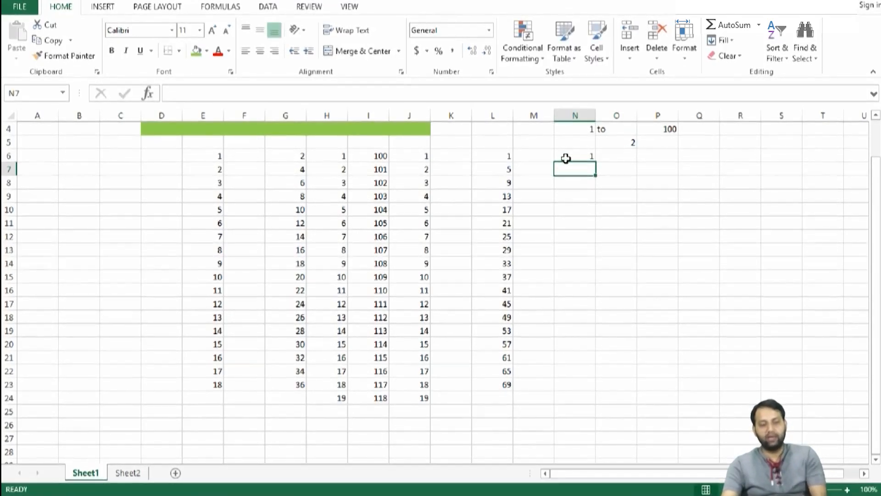
Generate a linear series down the column from N6 with step value 2 and stop value 100, and check its end
left_click(566, 158)
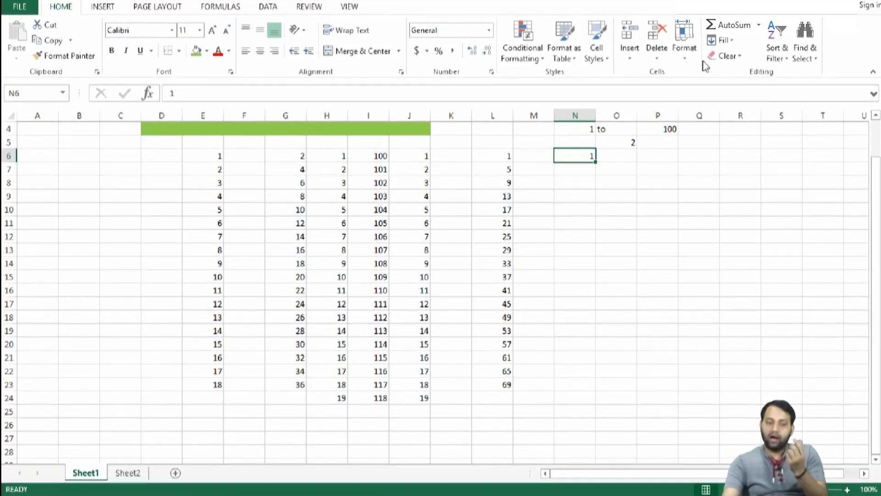
left_click(731, 42)
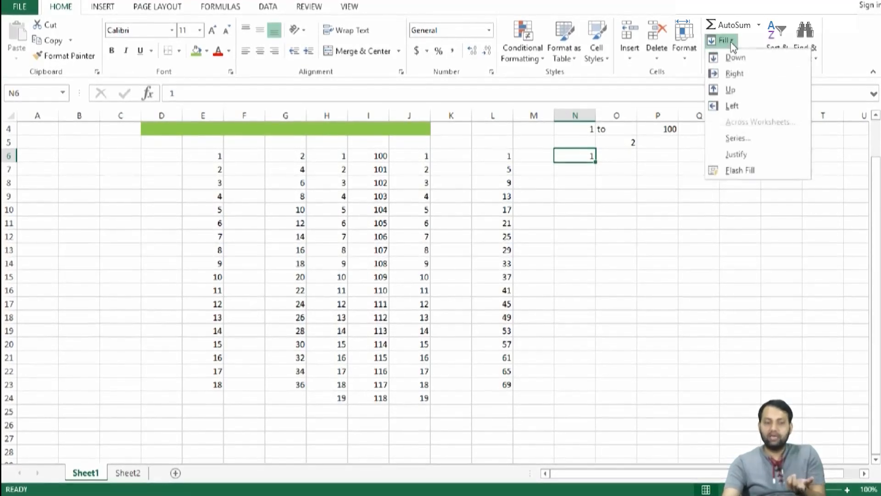
left_click(732, 137)
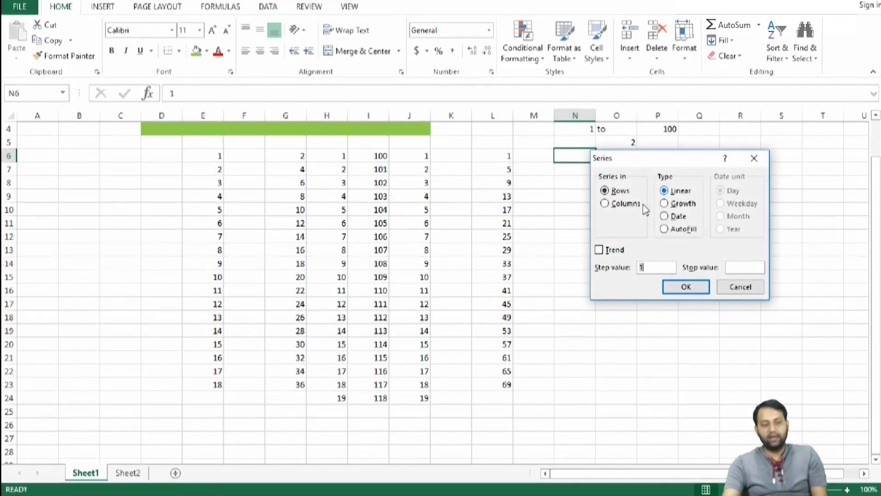
left_click_drag(654, 165, 690, 209)
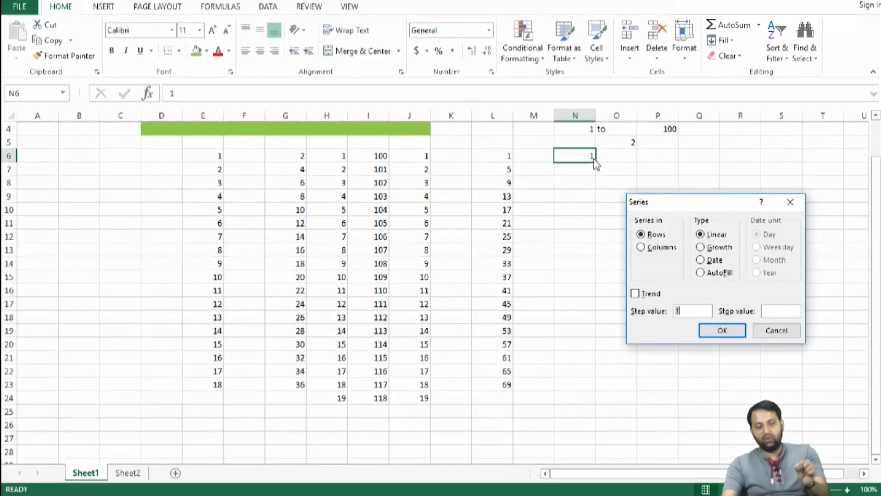
left_click(647, 250)
left_click(703, 311)
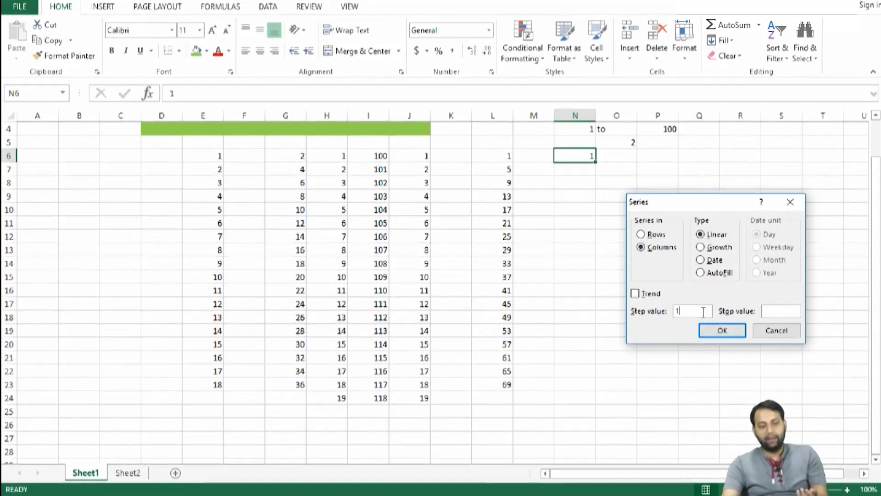
key("BackSpace")
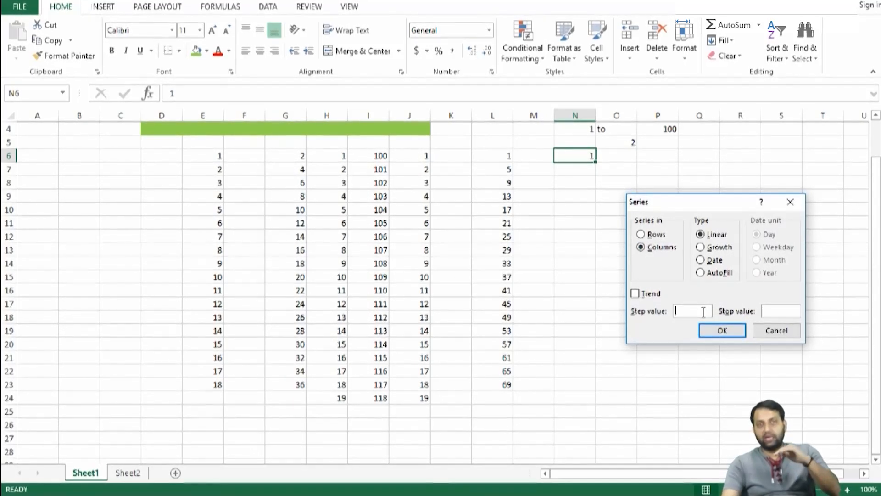
type("2")
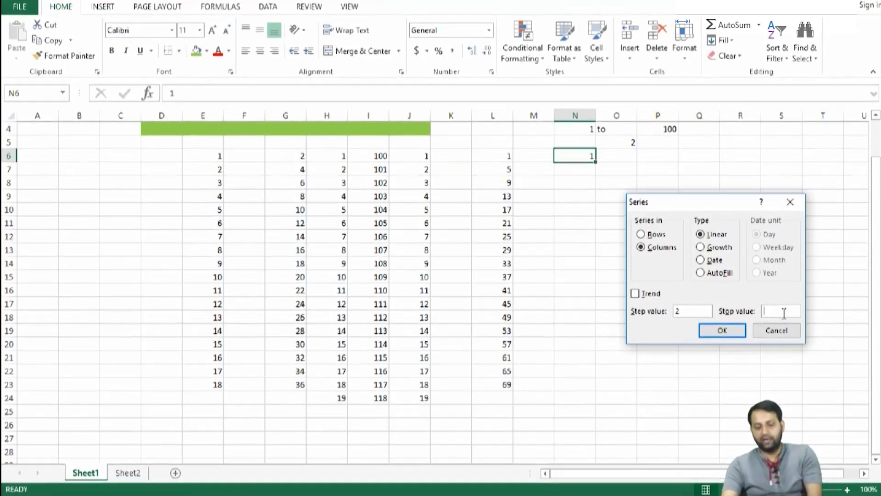
type("100")
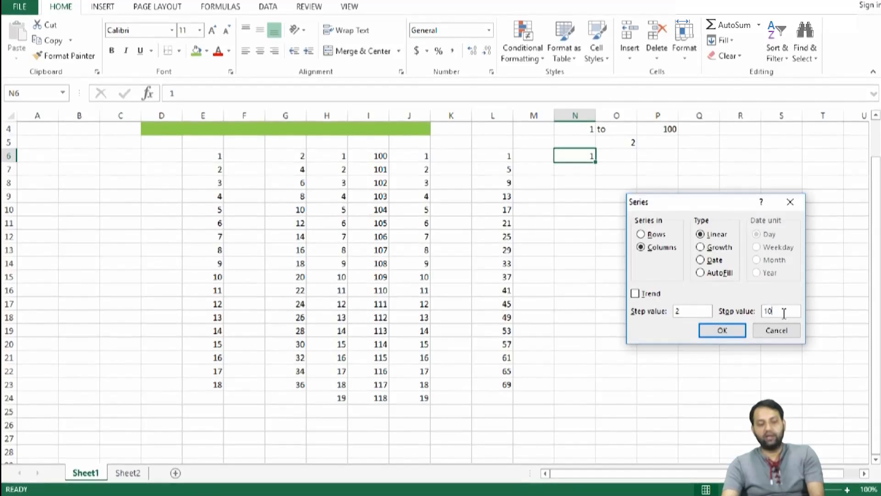
left_click(722, 331)
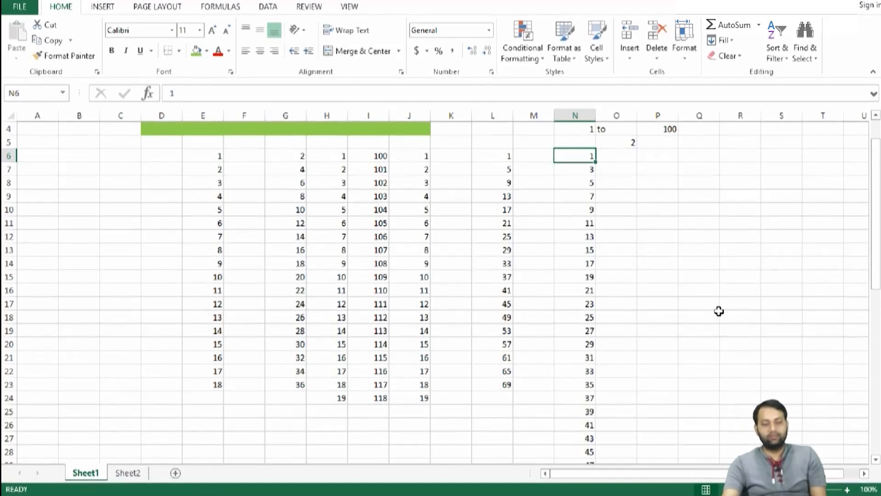
scroll(717, 306, "down", 6)
scroll(718, 304, "down", 4)
scroll(717, 305, "up", 8)
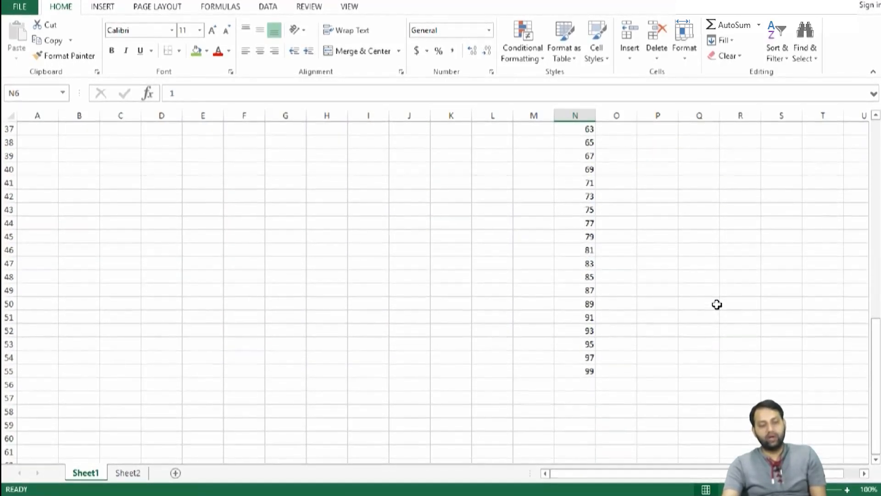
Clear all the number series below the heading, keeping the range note in N4:P5
scroll(717, 304, "up", 3)
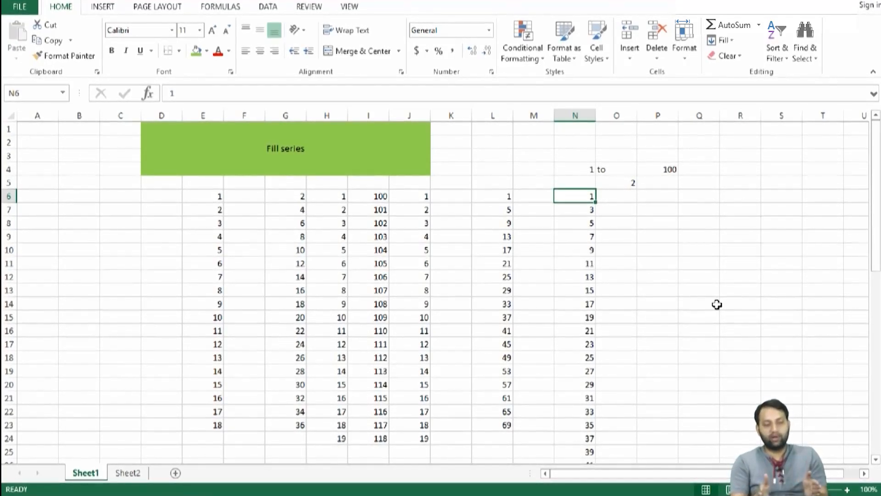
left_click_drag(223, 200, 635, 492)
key("Delete")
left_click(535, 330)
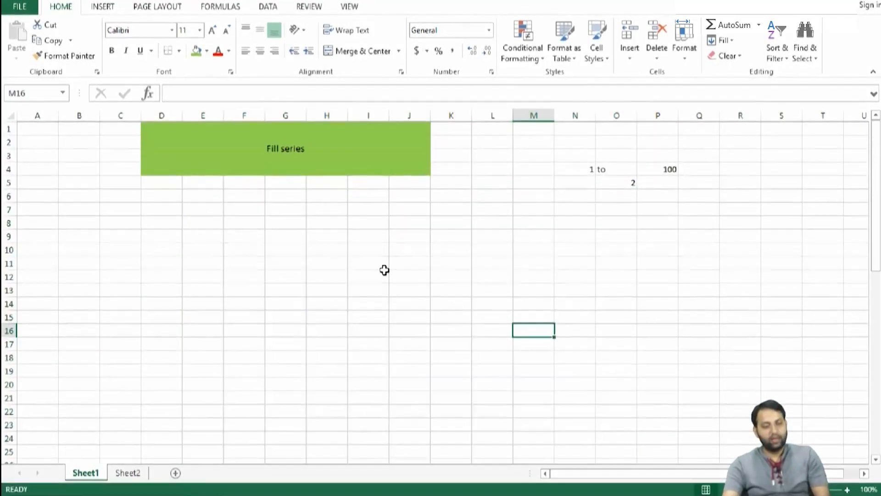
Enter 1 in F7 and 3 in F8, and extend the pattern down to F19 with the fill handle
left_click(252, 205)
type("1")
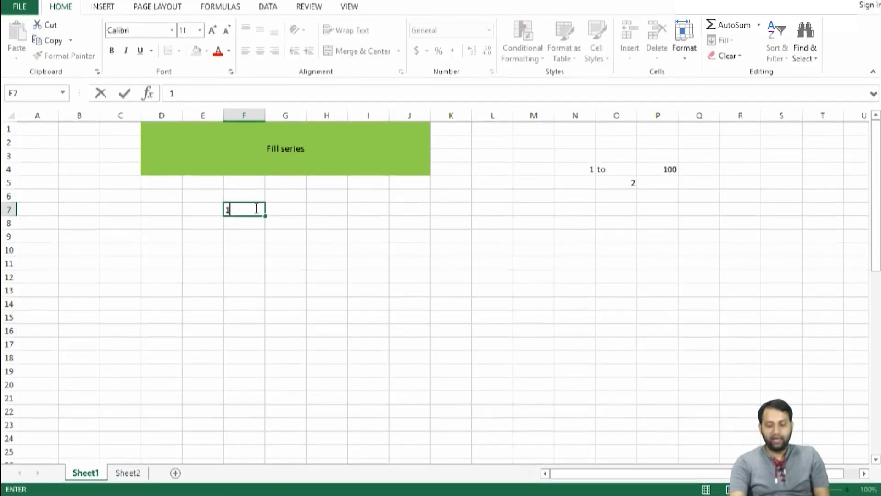
key("Return")
type("3")
key("Return")
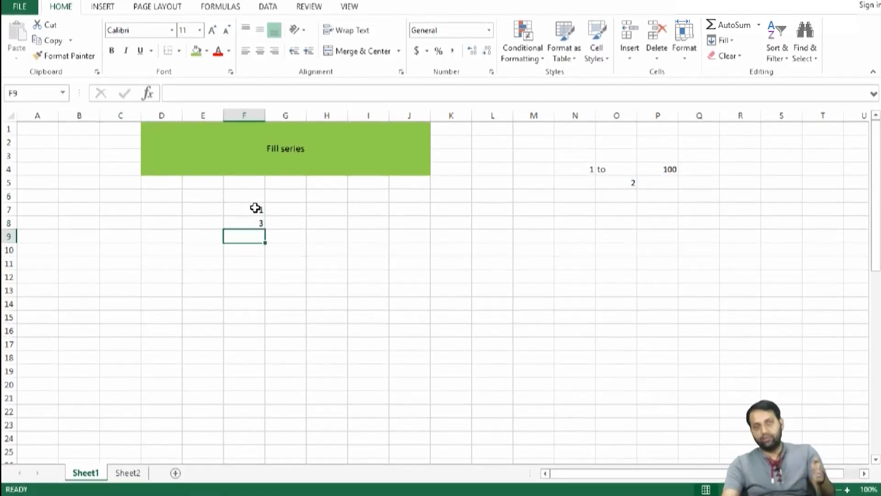
left_click_drag(252, 215, 251, 216)
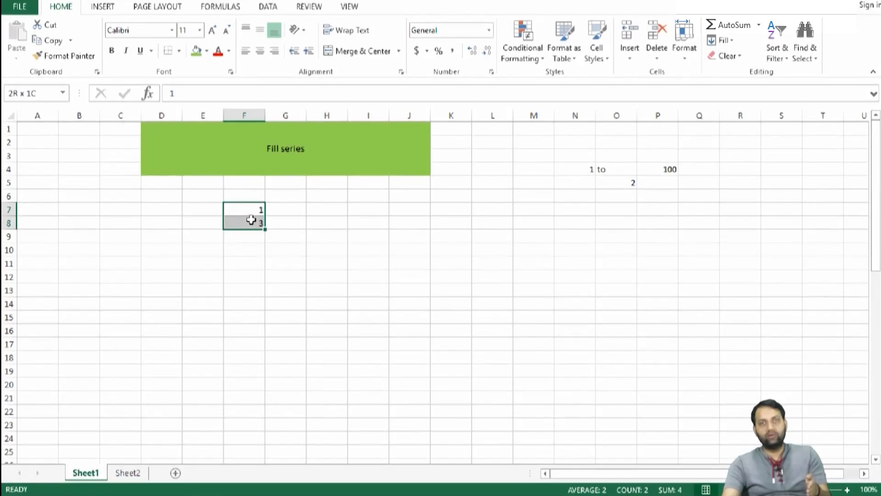
left_click_drag(268, 230, 261, 382)
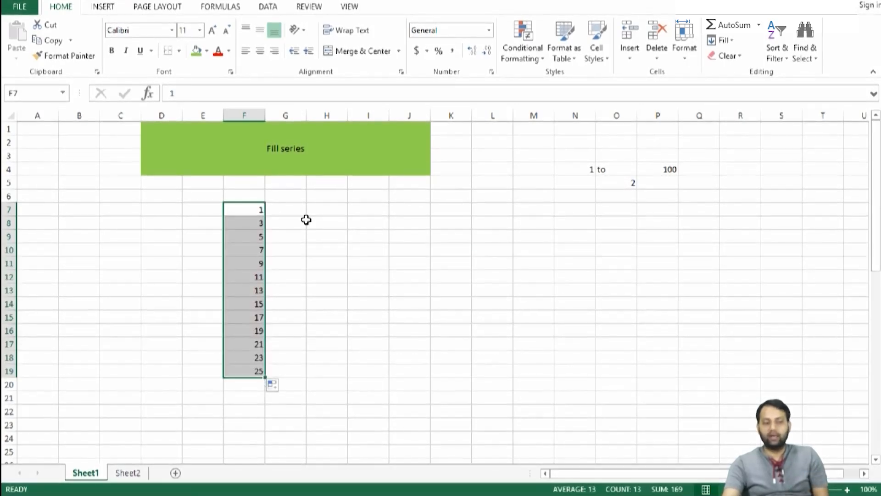
Enter 1 in H7 and extend it with the fill handle as a consecutive series down to H22
left_click(317, 209)
type("1")
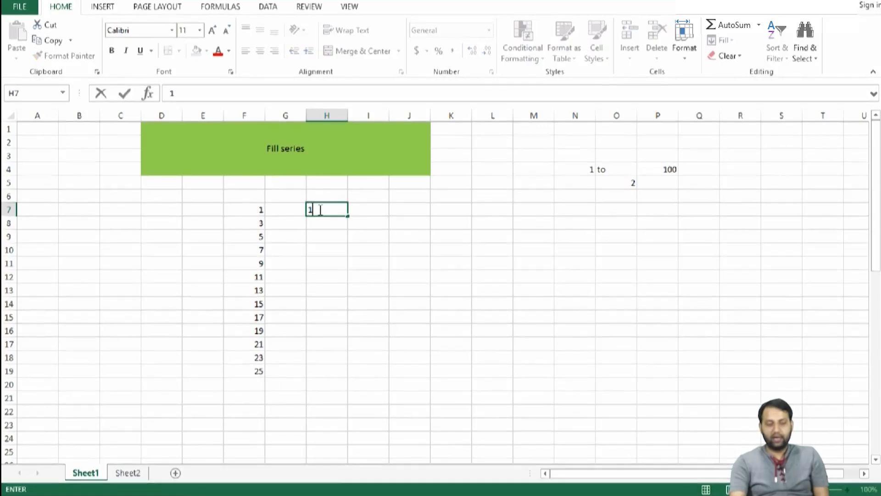
key("Return")
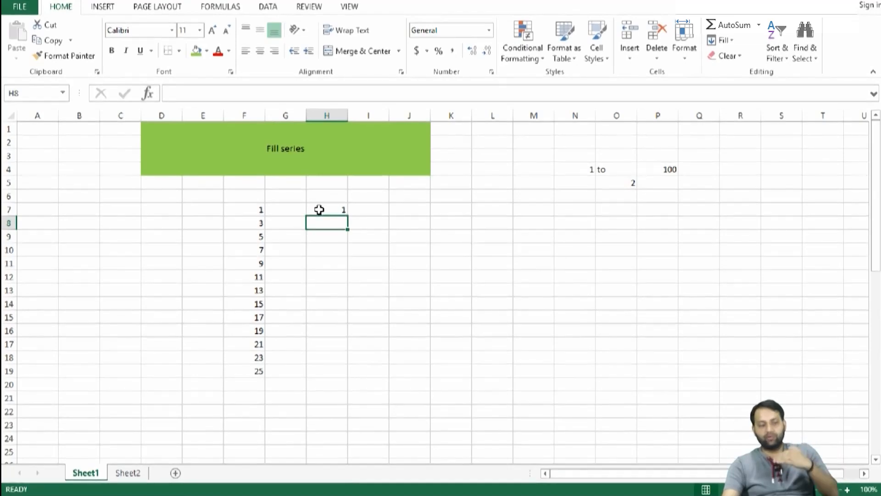
left_click(319, 210)
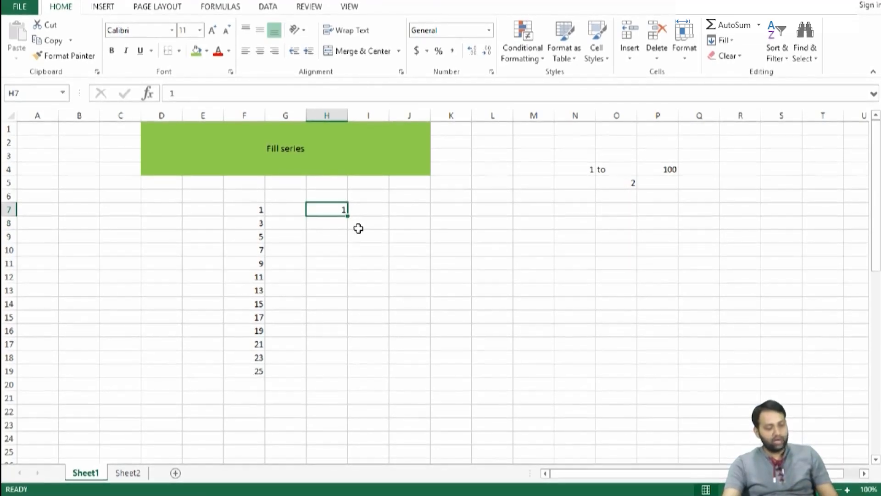
left_click_drag(349, 215, 338, 419)
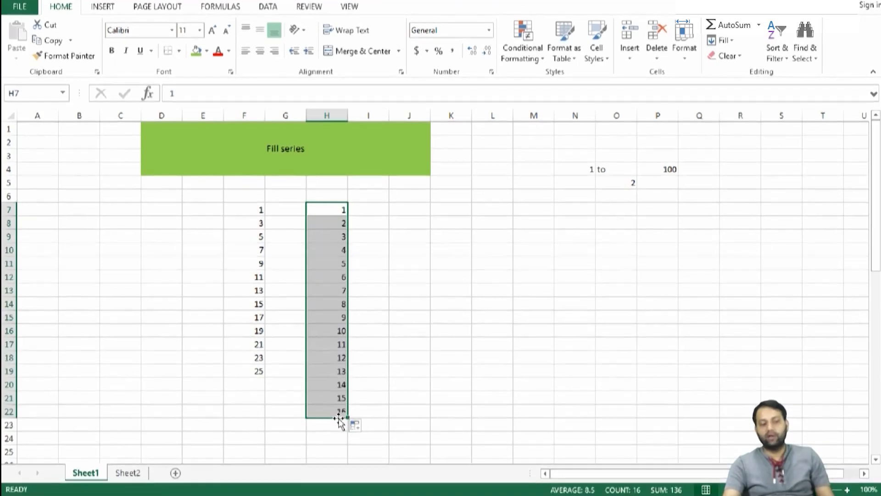
Enter 1 in J7, fill it down to J21, and change the copied values to a consecutive series with the autofill options
left_click(396, 208)
type("1")
key("Return")
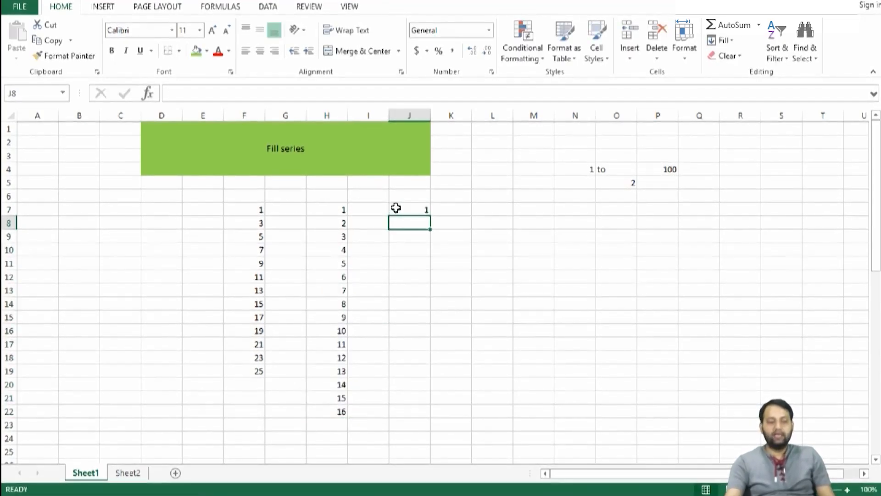
left_click(412, 208)
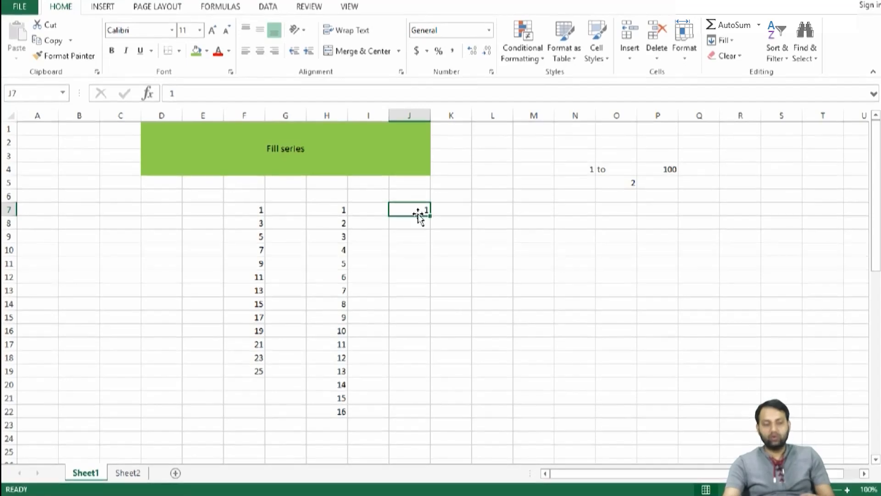
left_click_drag(430, 215, 422, 400)
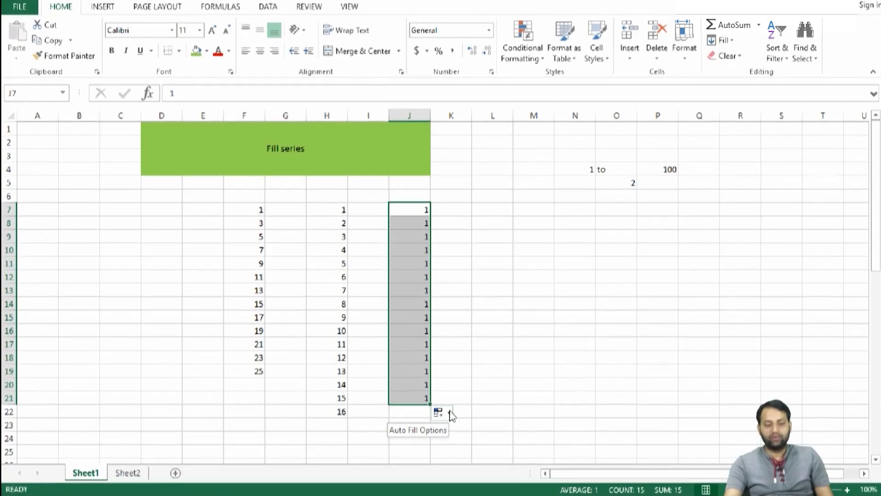
left_click(451, 415)
left_click(365, 350)
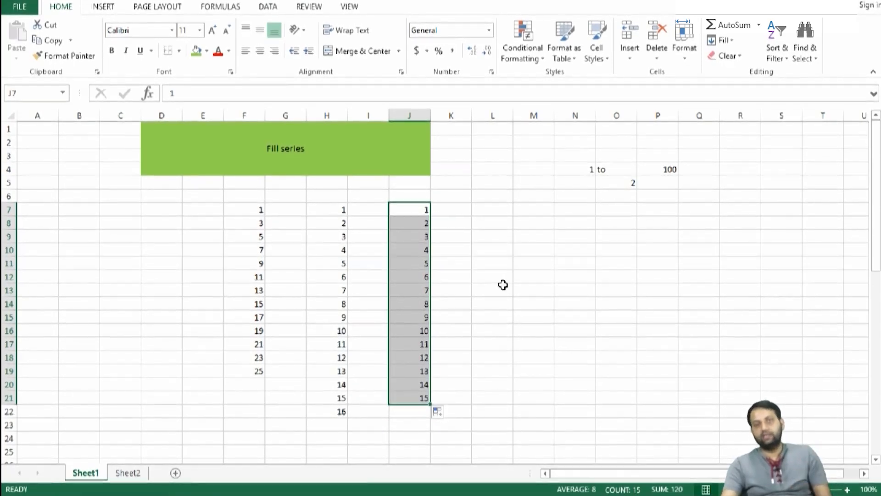
Enter 1 in L7 and fill L7:L21 with a linear column series using step value 2
left_click(500, 206)
type("1")
key("Return")
left_click(498, 206)
left_click_drag(518, 356, 504, 394)
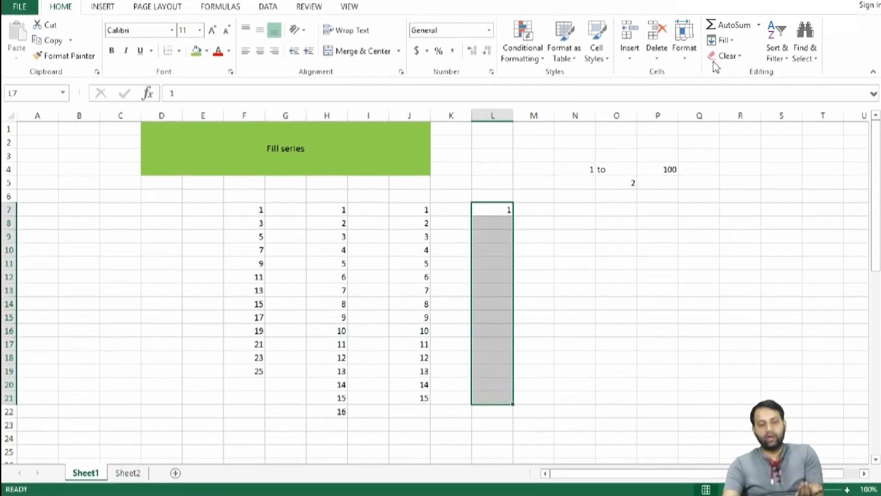
left_click(730, 42)
left_click(730, 138)
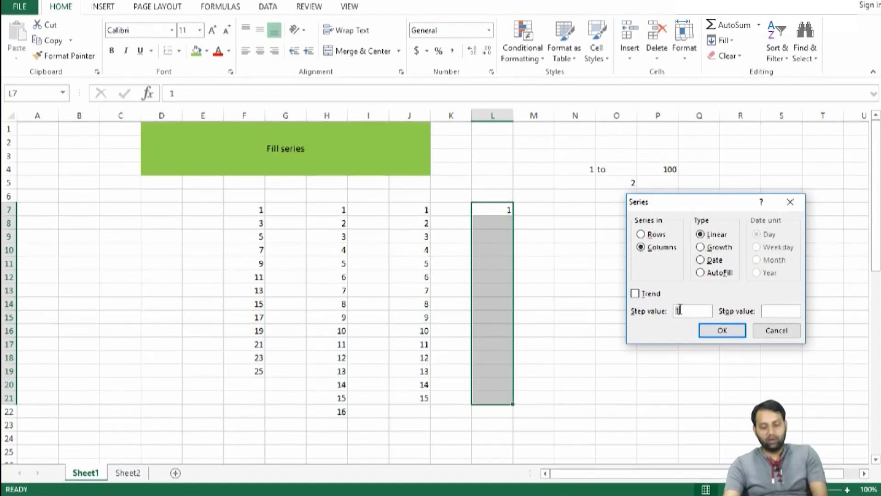
type("2")
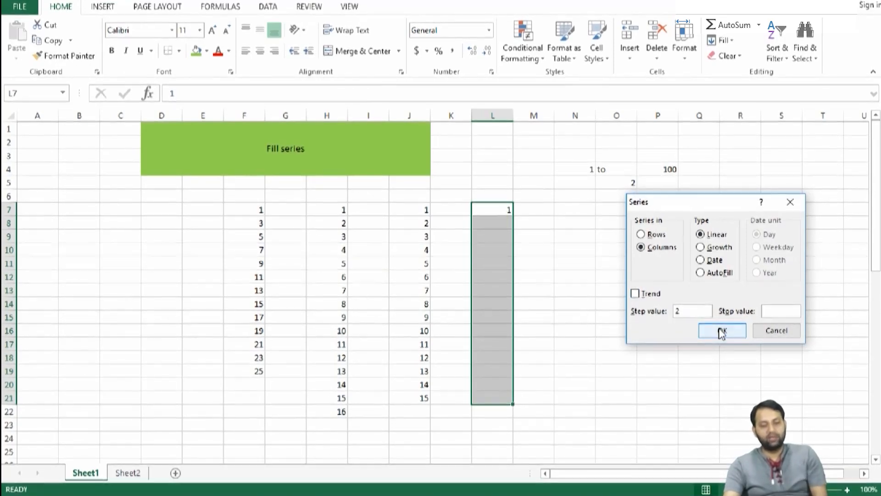
left_click(722, 330)
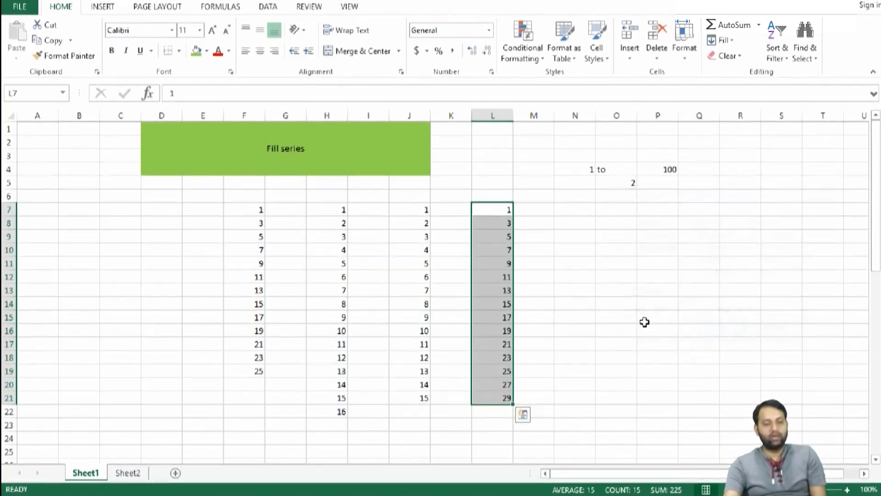
Enter 1 in cell N7 as the start value for another series
left_click(573, 209)
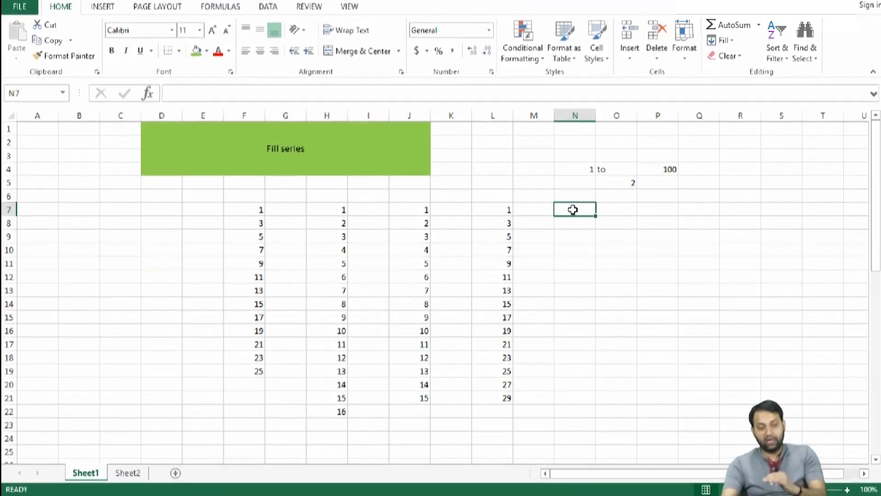
type("1")
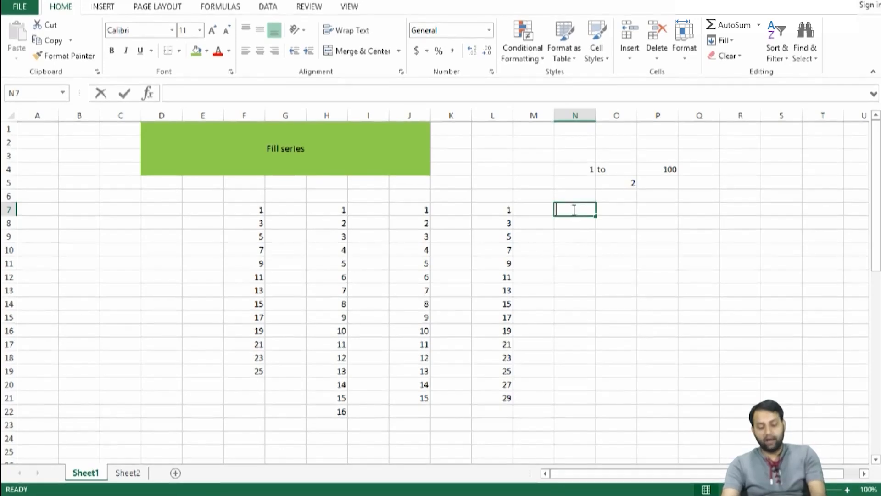
key("Return")
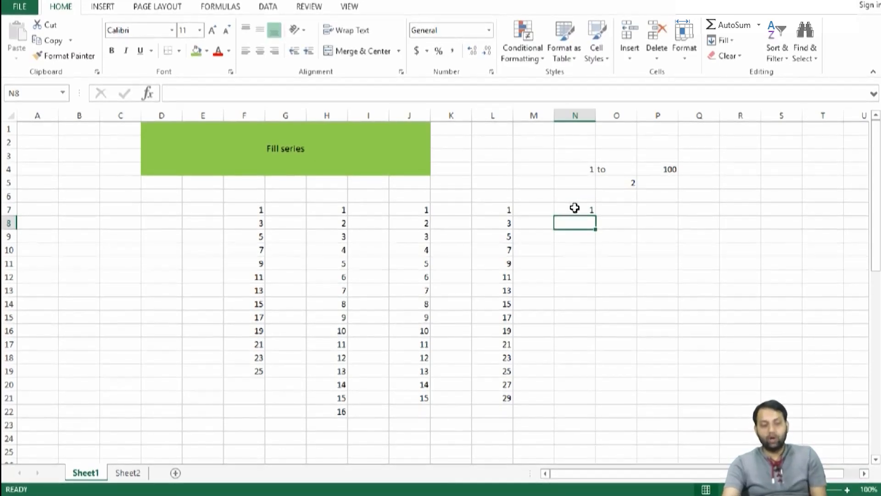
Generate a linear series down the column from N7 with step value 5 and stop value 50
left_click(573, 209)
left_click(720, 40)
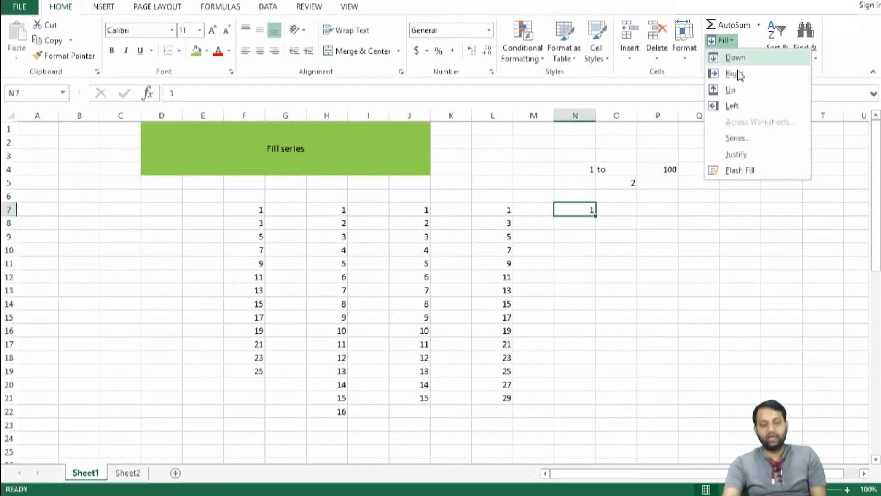
left_click(747, 138)
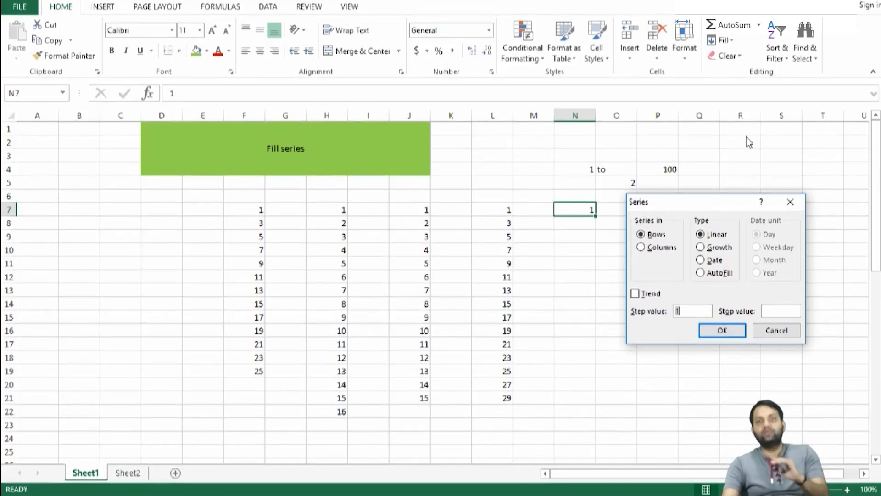
left_click(656, 246)
double_click(697, 310)
type("5")
left_click(775, 314)
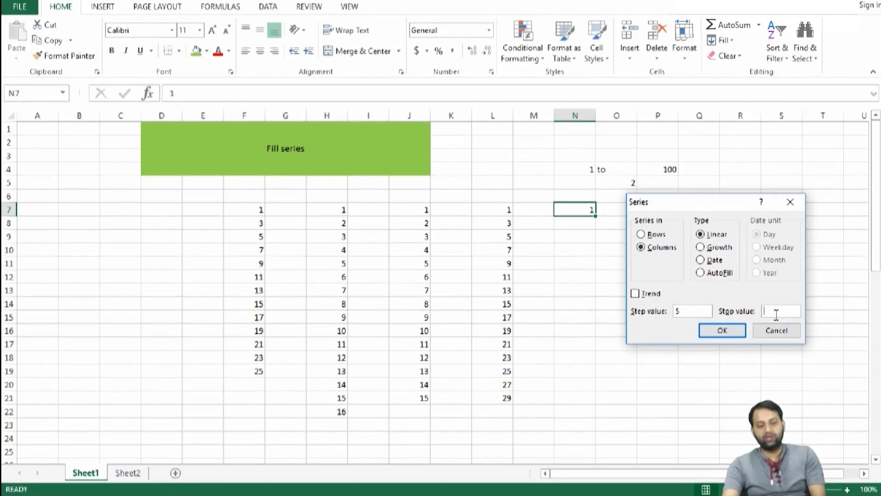
type("50")
left_click(729, 330)
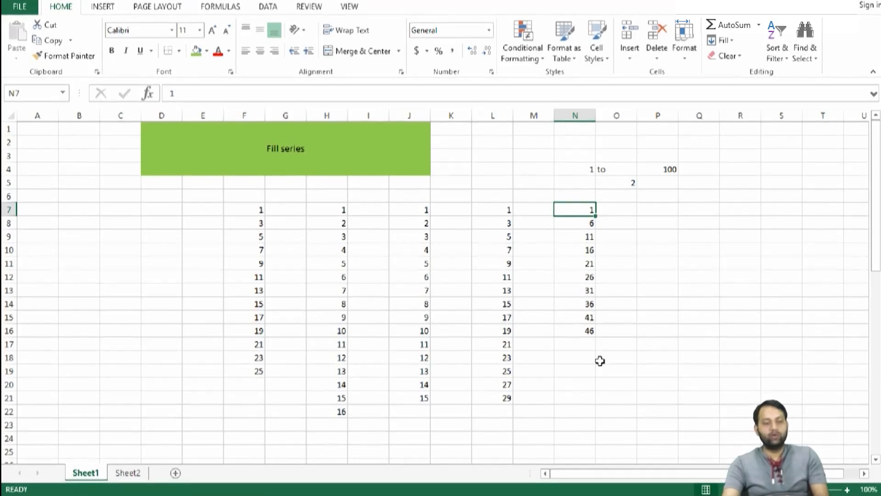
Clear all the number series below the heading and the range note in N4:P5
left_click_drag(248, 195, 693, 404)
key("Delete")
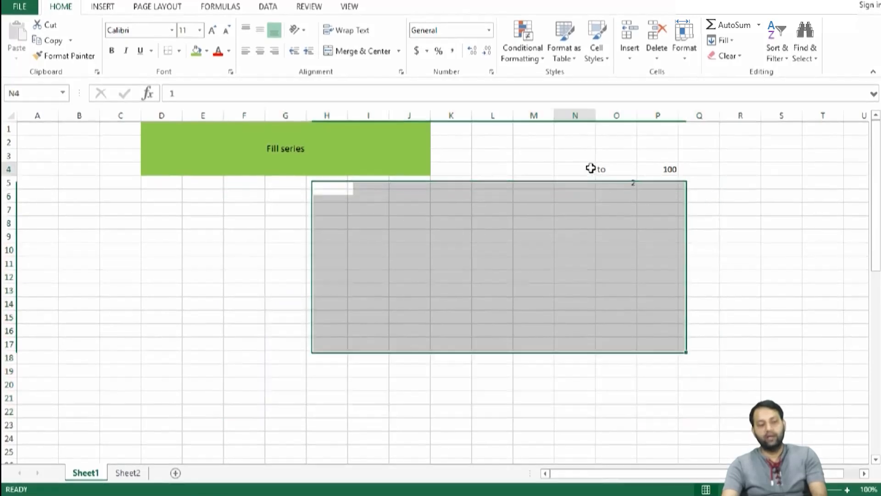
left_click_drag(592, 169, 663, 183)
key("Delete")
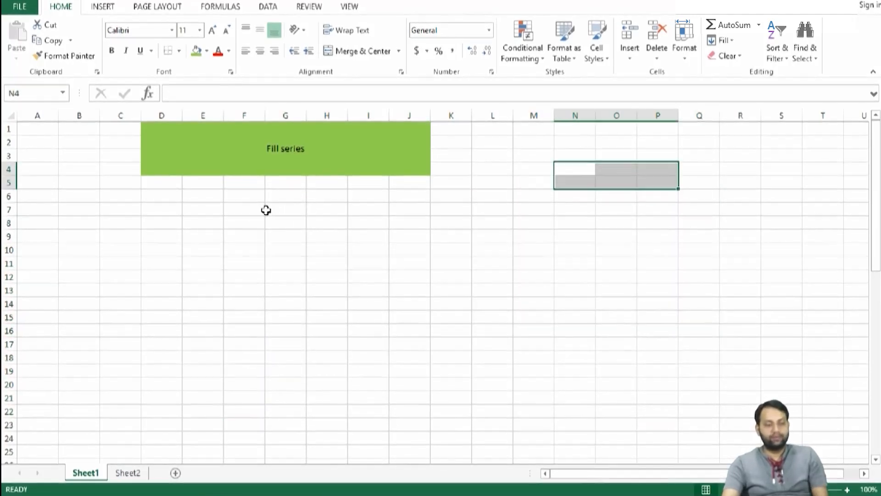
left_click(238, 214)
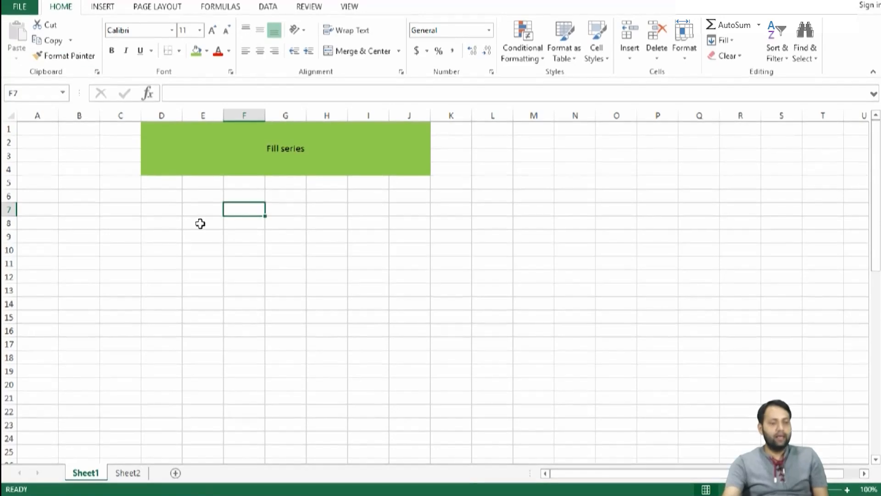
Enter 4 in cell E6 as the start value for a growth series
left_click(209, 195)
type("4")
key("Return")
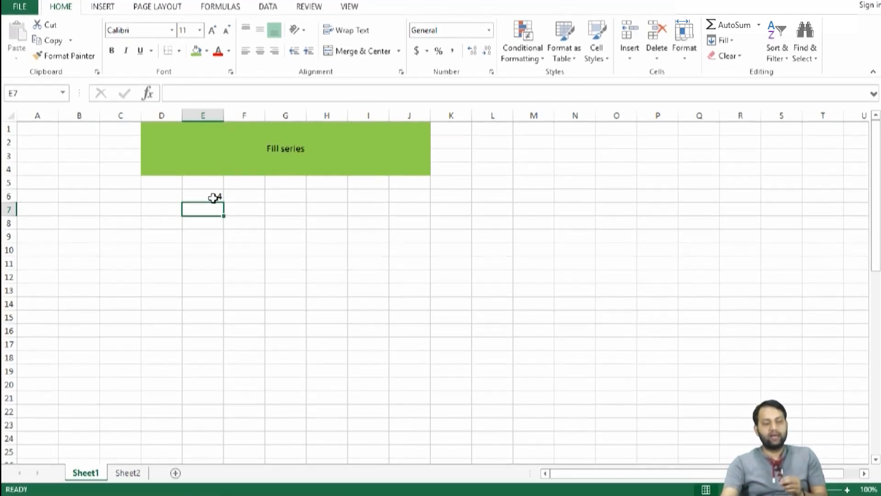
Fill E6:E17 with a growth series in columns using step value 4
left_click_drag(214, 197, 223, 337)
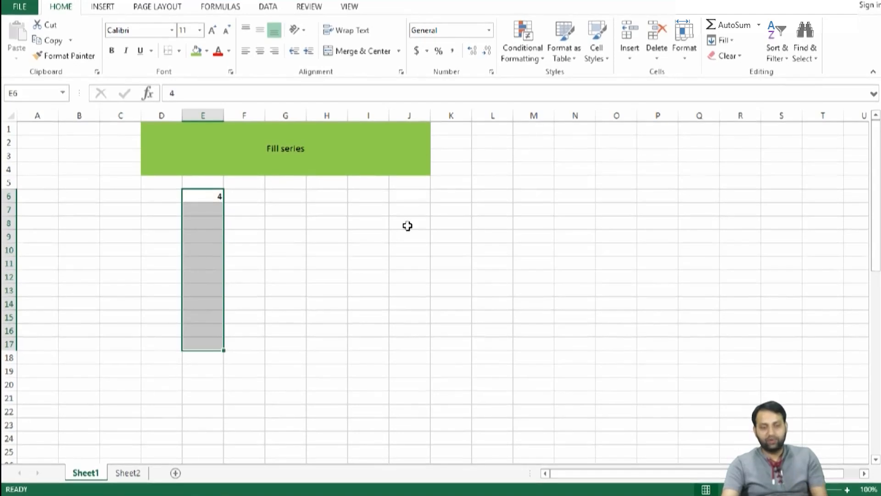
left_click(729, 42)
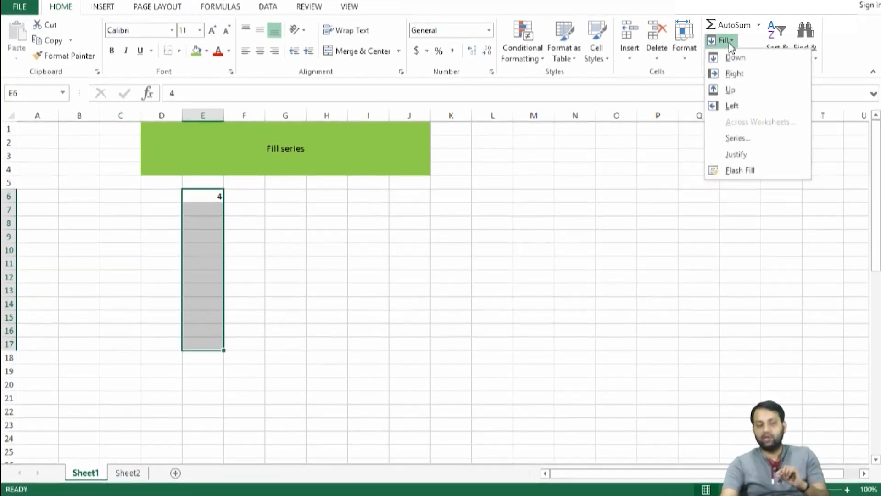
left_click(736, 139)
left_click(700, 248)
left_click(692, 311)
key("BackSpace")
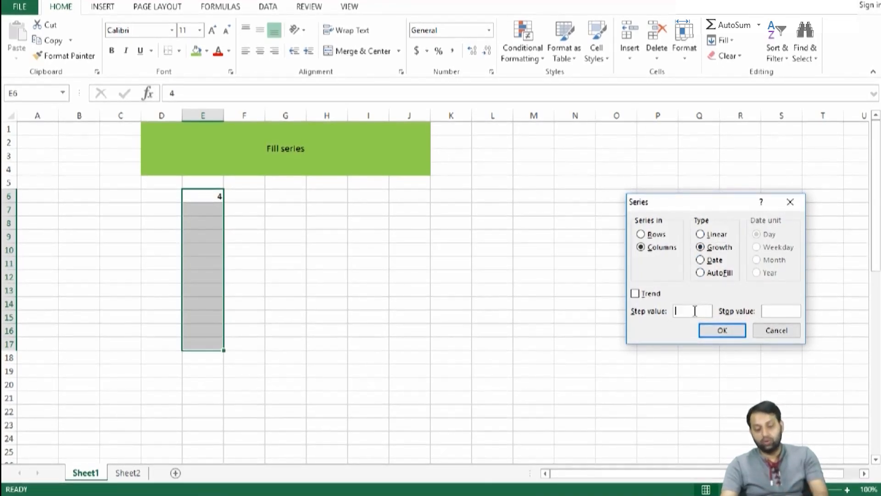
type("4")
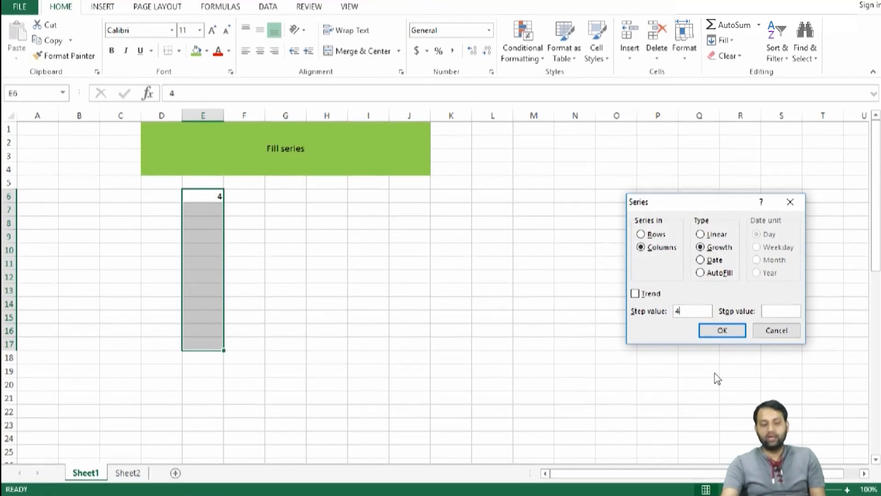
left_click(730, 332)
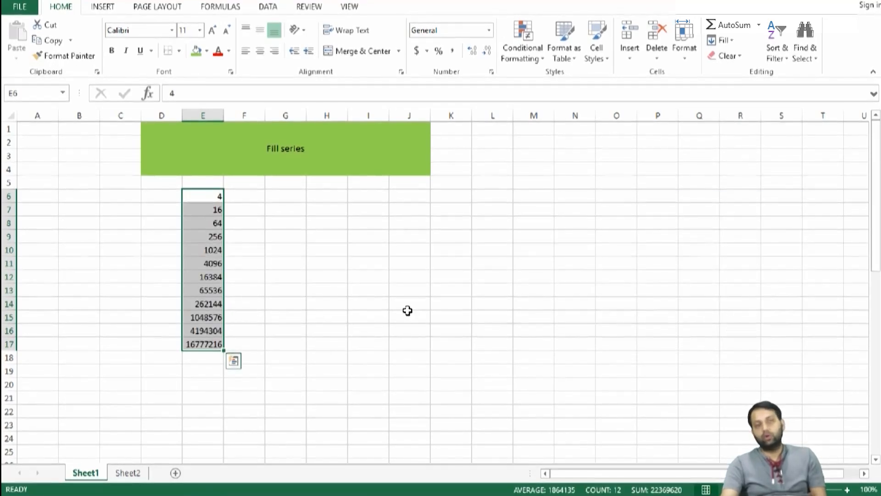
Enter 2 in cell H6 as the start value for a second series
left_click(322, 195)
type("2")
key("Return")
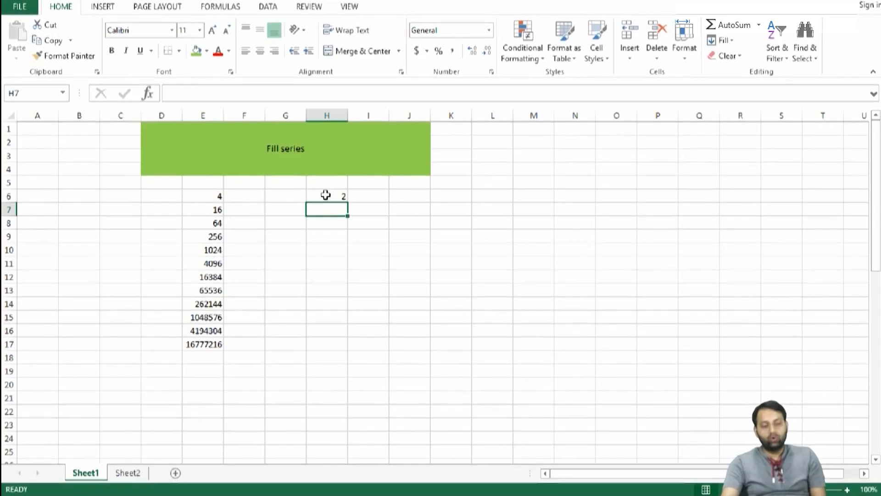
Fill H6:H17 with a growth series in columns using step value 3
left_click(326, 195)
left_click_drag(325, 195, 327, 340)
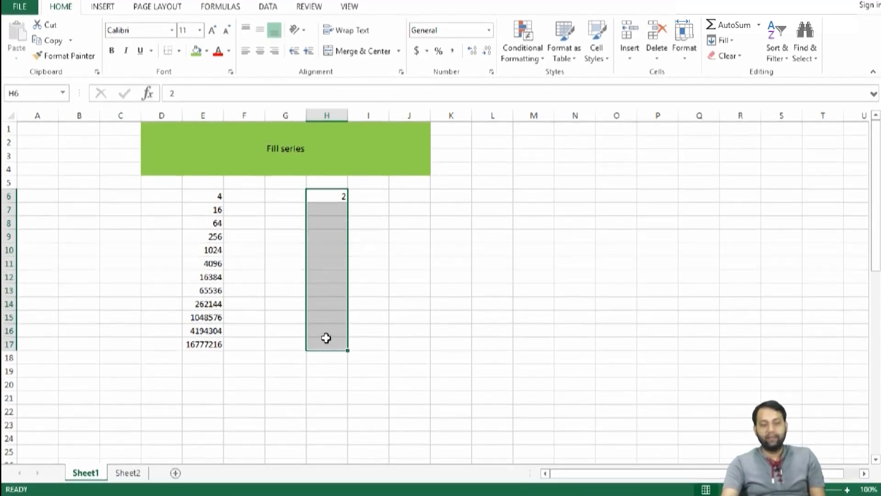
left_click(735, 41)
left_click(743, 138)
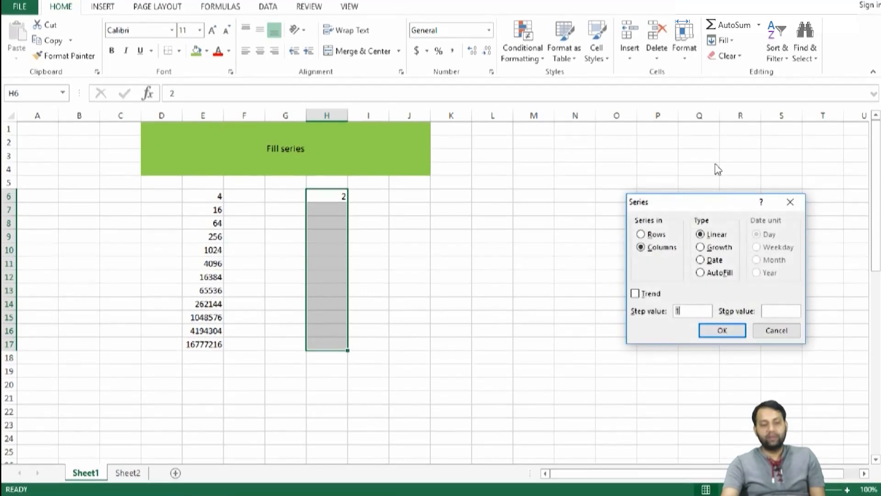
left_click(700, 247)
left_click(683, 311)
key("BackSpace")
type("3")
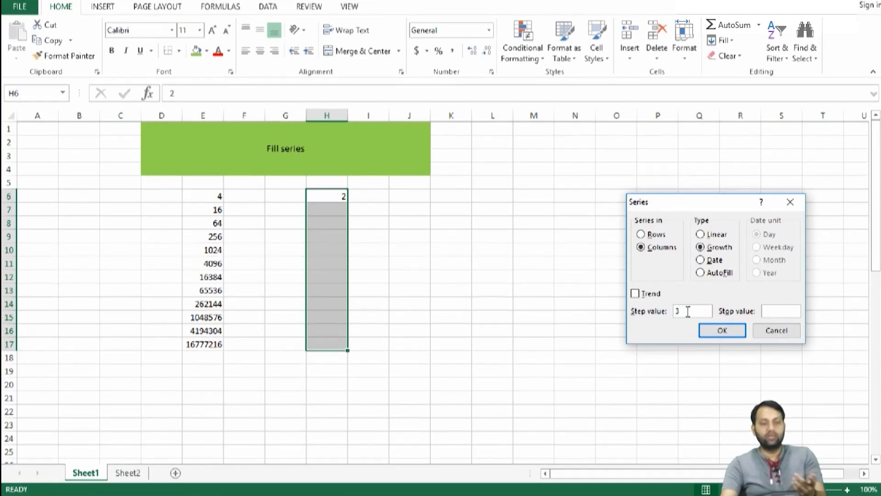
left_click(715, 331)
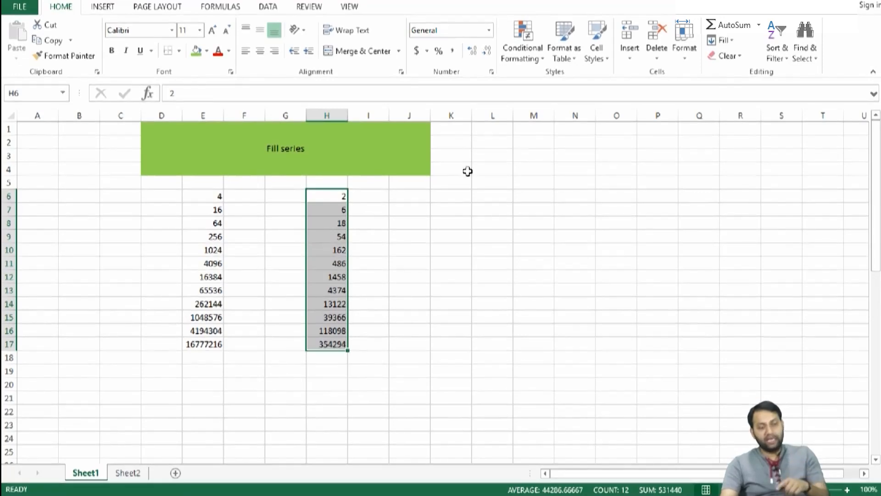
Enter 5 in cell K6 as the start value for a third growth series
left_click(461, 194)
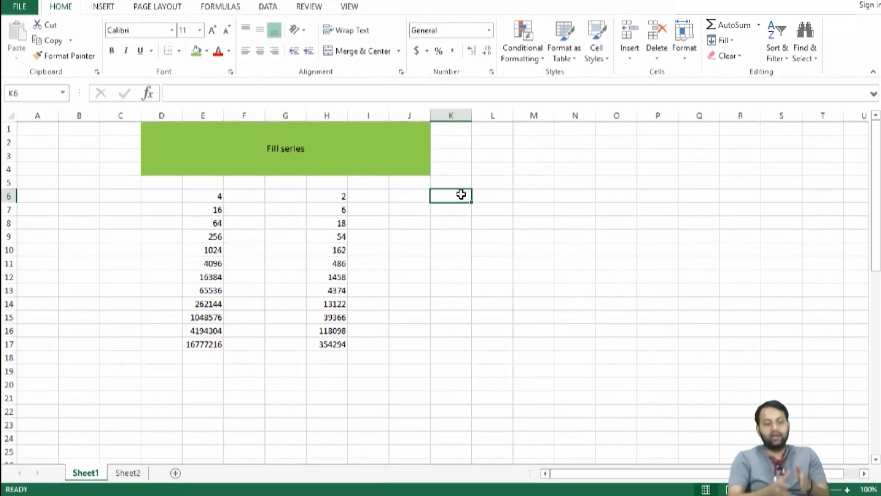
type("5")
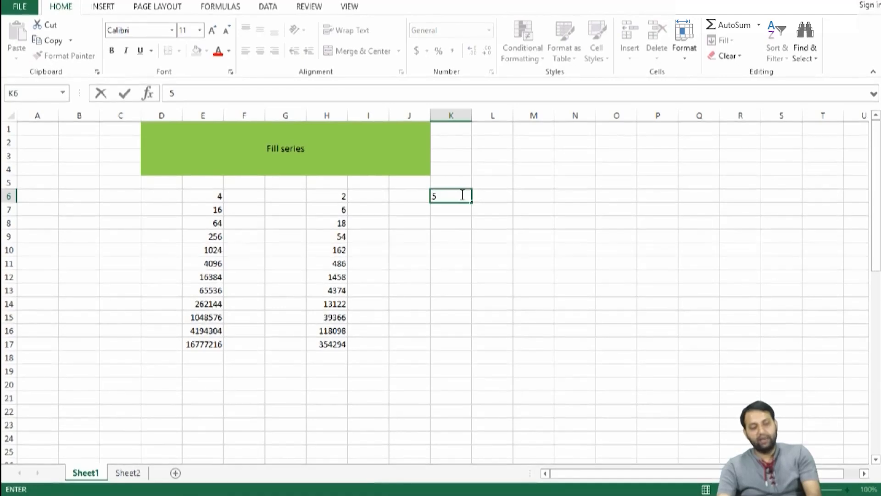
key("Return")
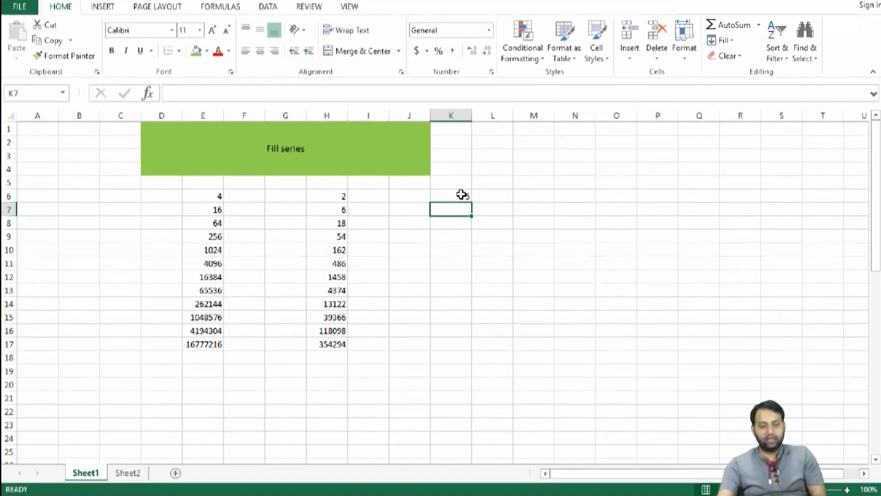
Fill a growth series down column K from K6 with step value 10 and stop value 2000
left_click(462, 195)
left_click(722, 40)
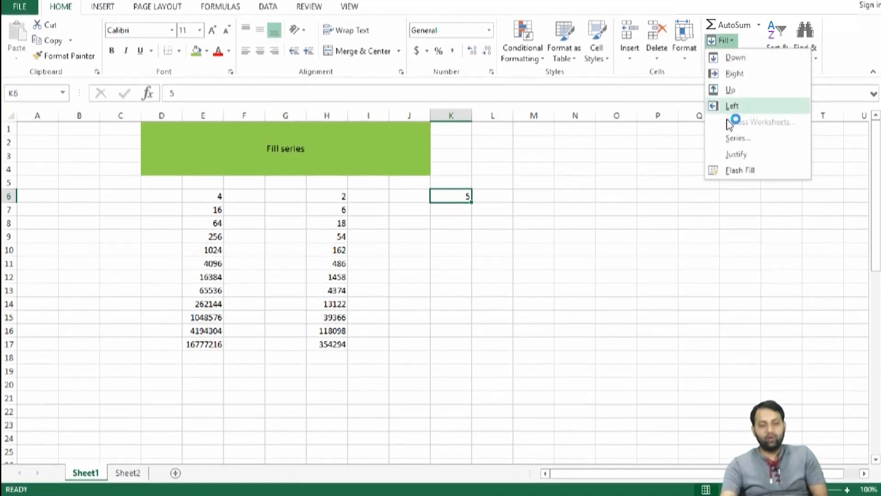
left_click(733, 138)
left_click(699, 248)
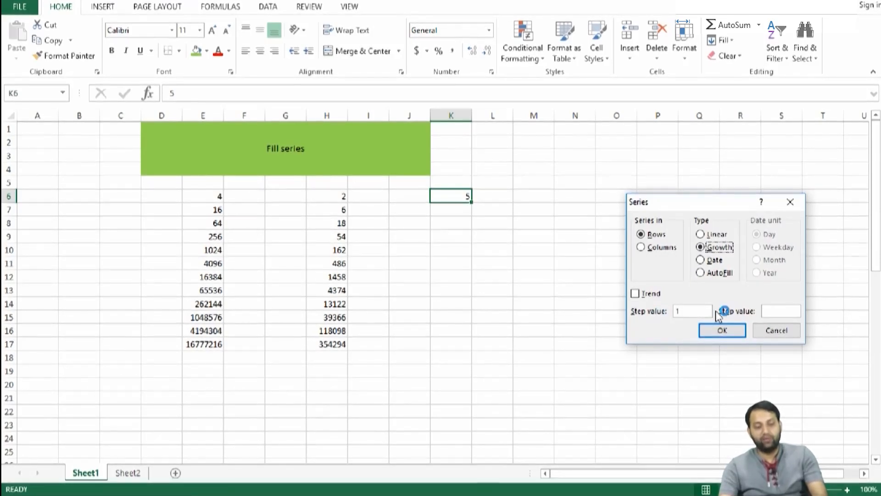
left_click(695, 309)
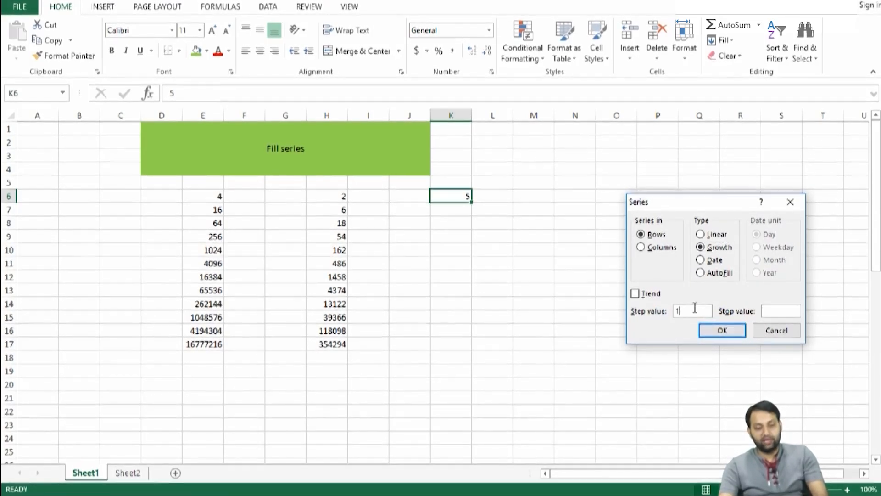
type("0")
left_click(775, 312)
type("2000")
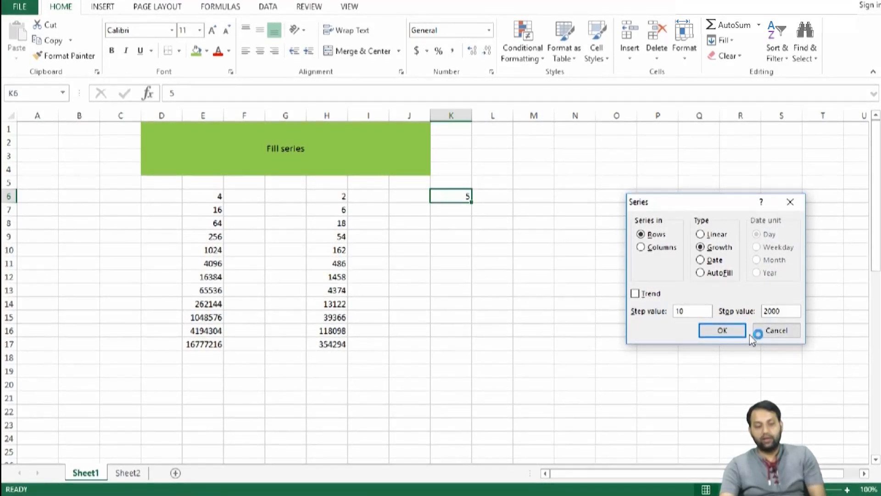
left_click(642, 248)
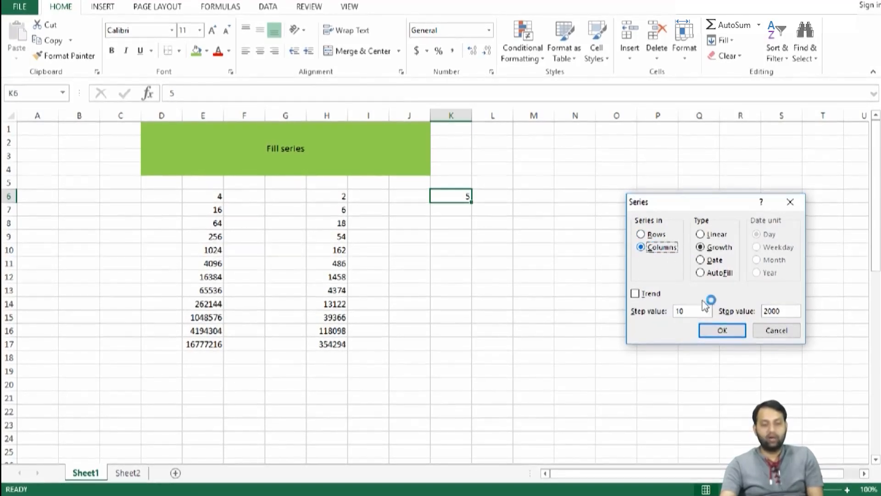
left_click(735, 330)
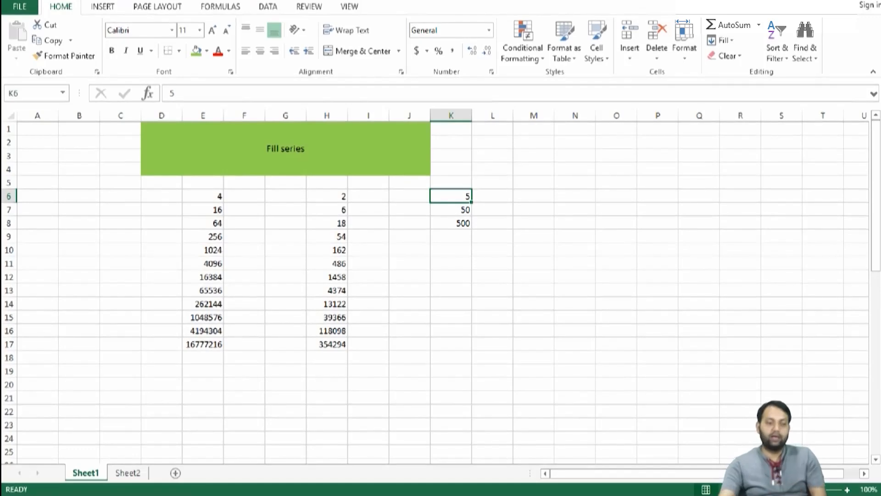
Enter the date 1-4-17 in cell N6 as the start of a date series
left_click(585, 193)
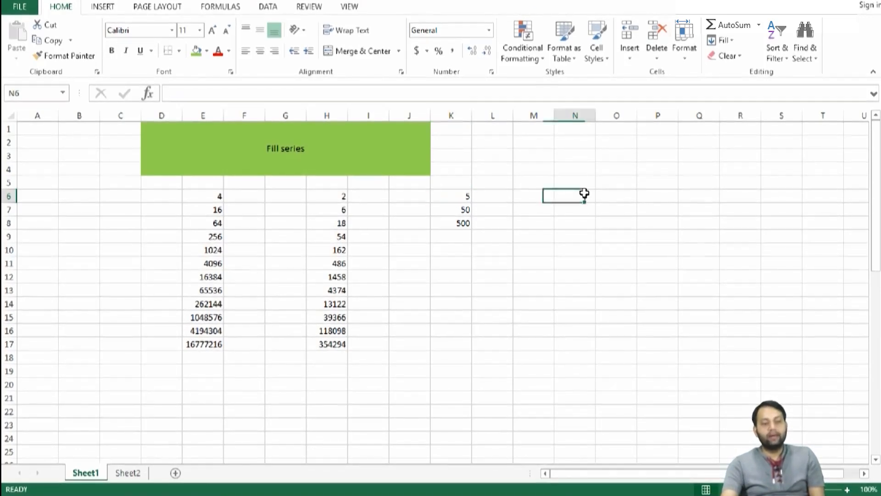
type("1")
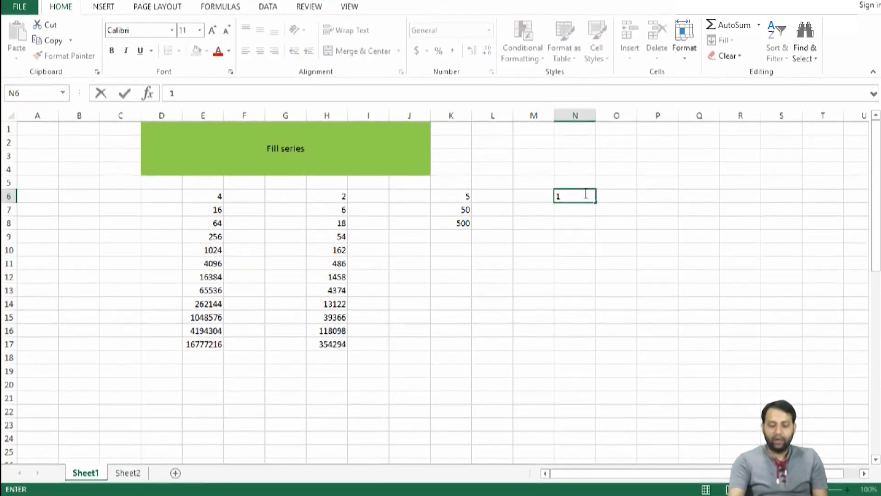
type("-4-17")
key("Return")
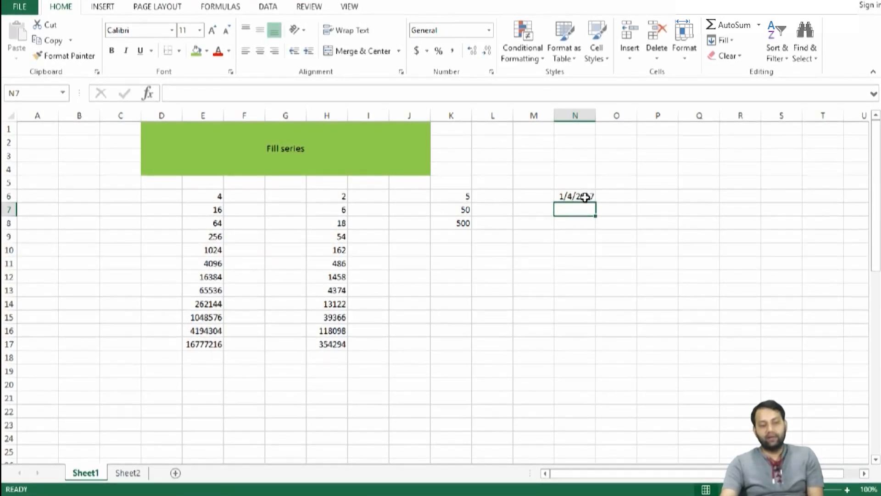
Autofill the date from N6 down to N20 and widen column N so the full dates fit
left_click(585, 197)
left_click_drag(593, 203, 598, 396)
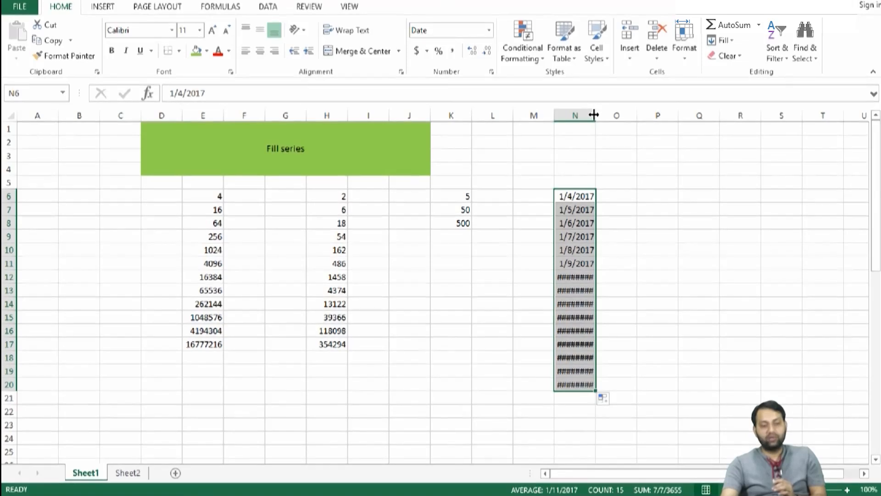
left_click_drag(594, 115, 604, 115)
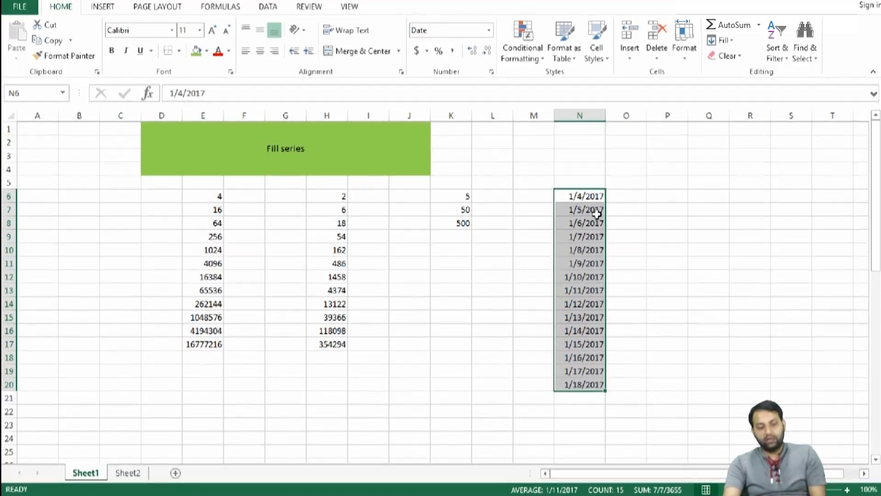
Autofill the date from N6 down to N20 again and try the Fill Formatting Only option
left_click(584, 196)
left_click_drag(606, 203, 613, 398)
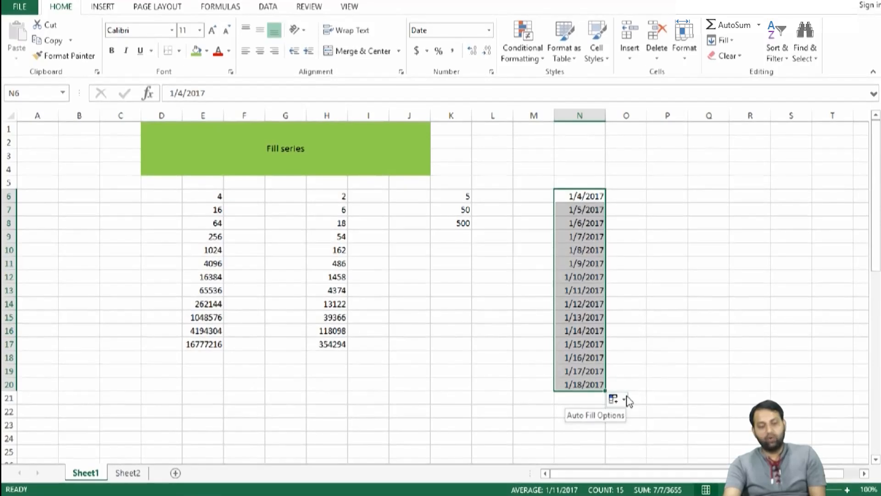
left_click(627, 400)
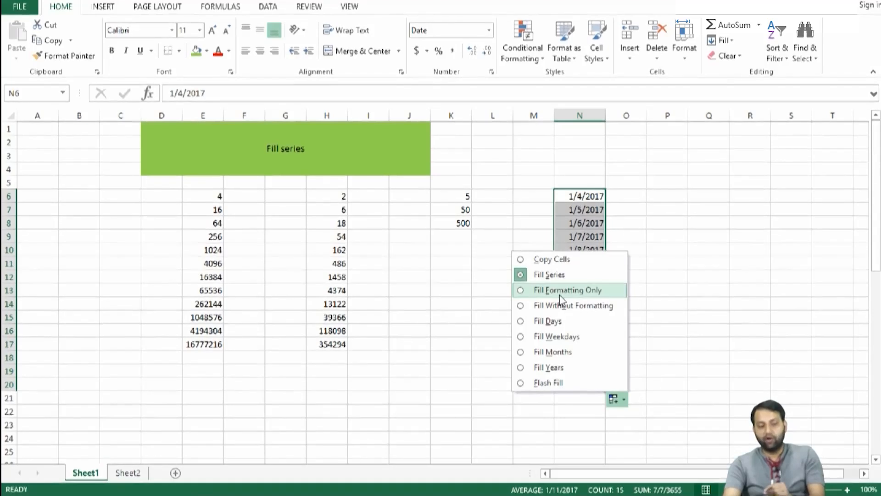
key("Escape")
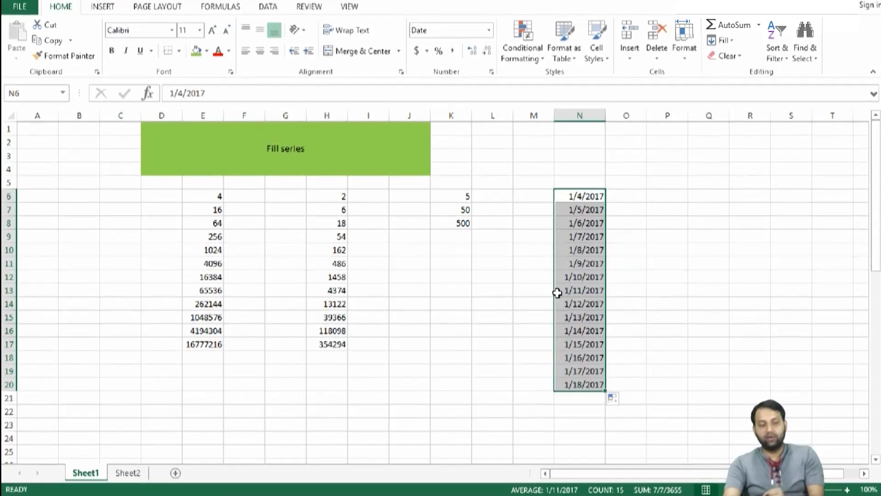
Switch the autofill option of the dates in N6:N20 to Fill Without Formatting and then to Fill Days
left_click(620, 399)
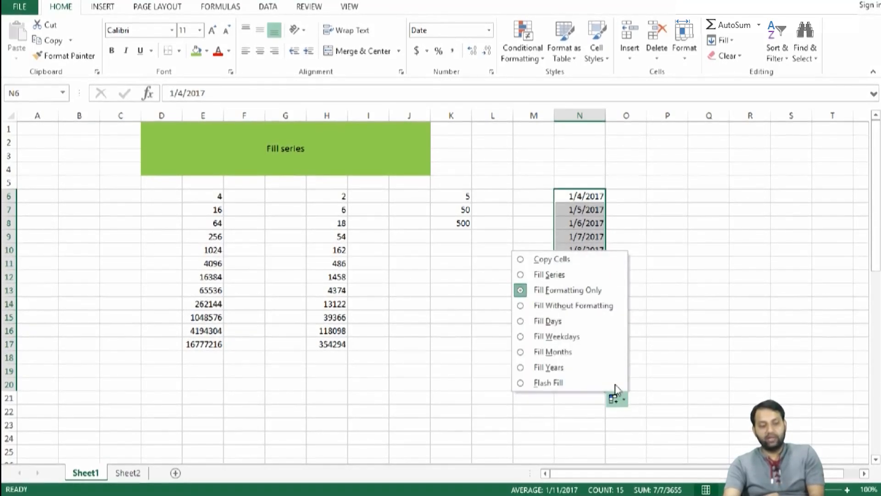
left_click(552, 306)
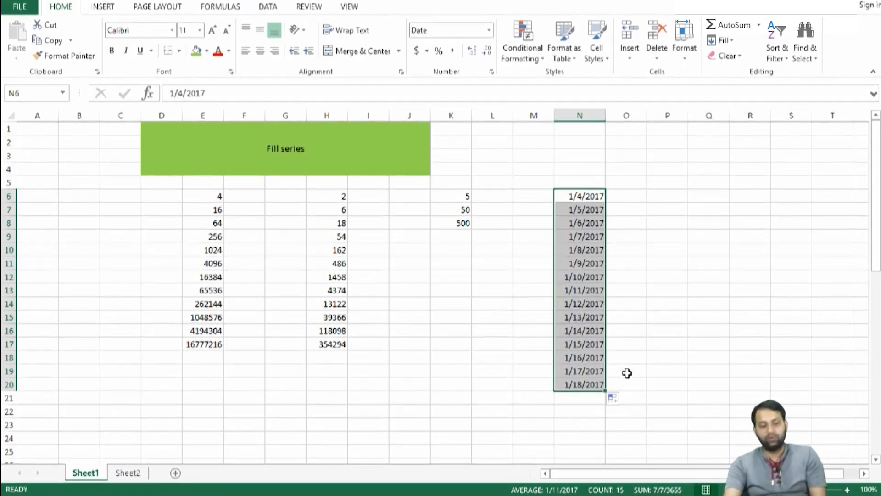
left_click(627, 405)
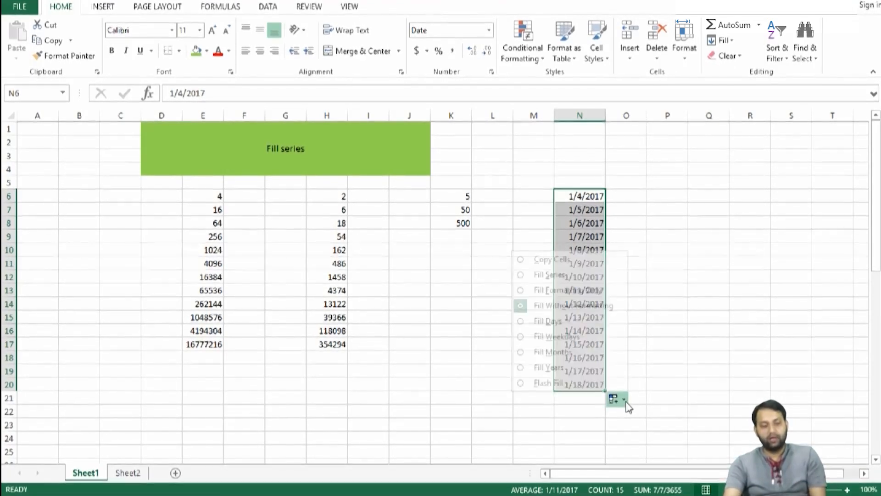
left_click(560, 321)
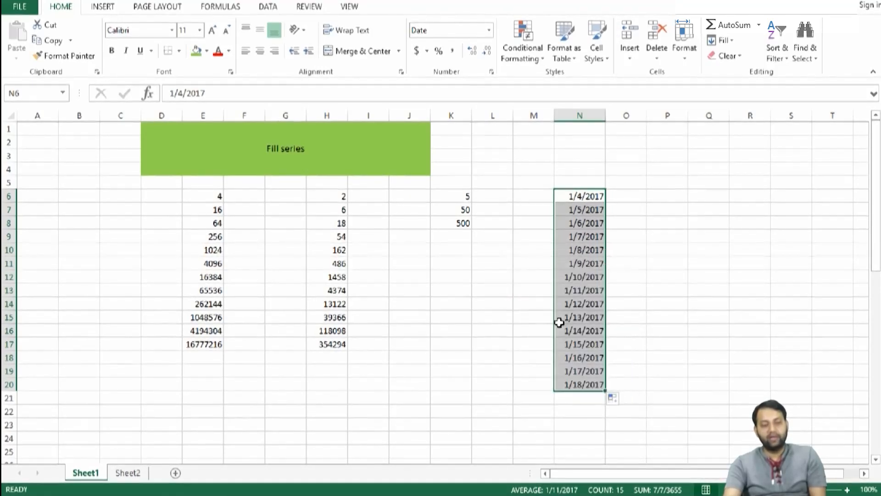
Change the date series in N6:N20 to Fill Weekdays and then to Fill Months
left_click(615, 400)
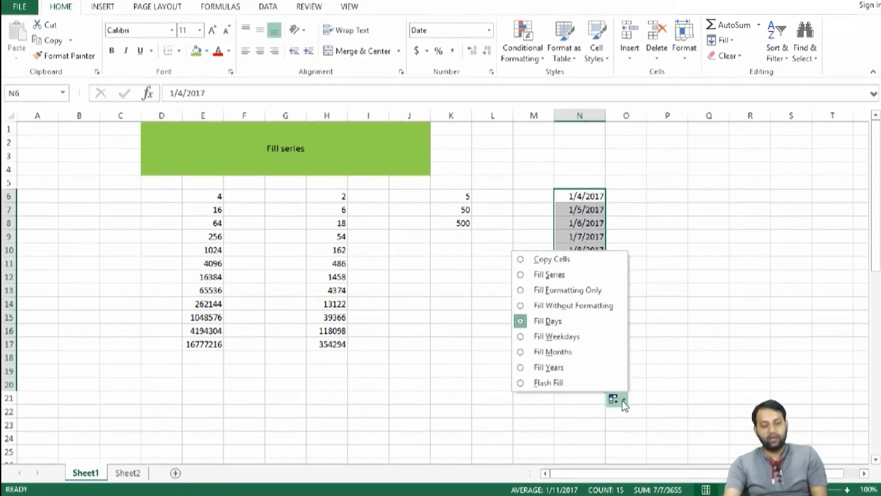
left_click(569, 341)
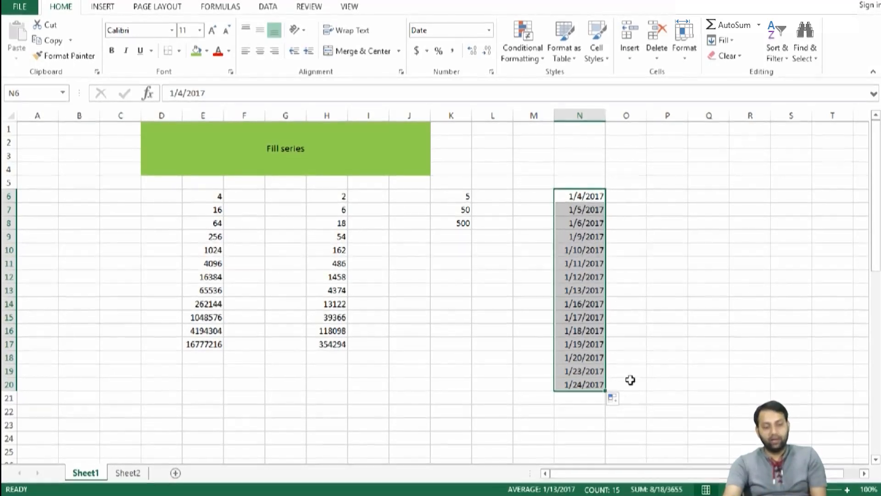
left_click(623, 402)
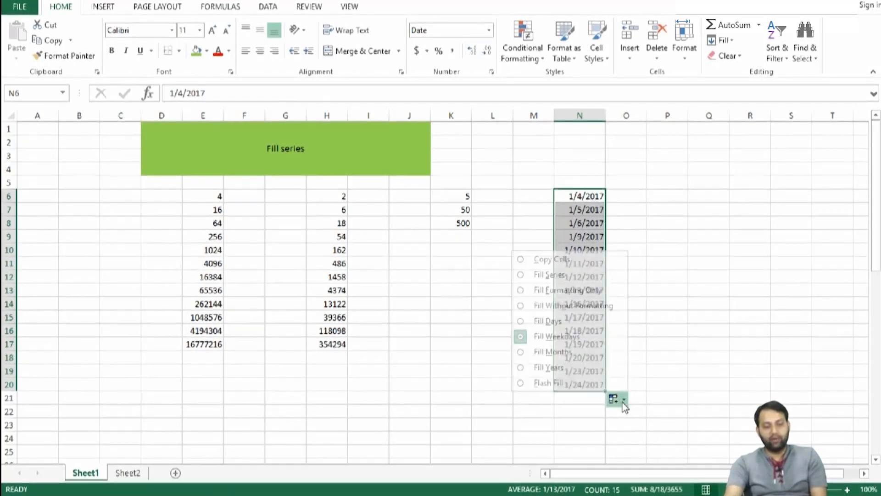
left_click(568, 357)
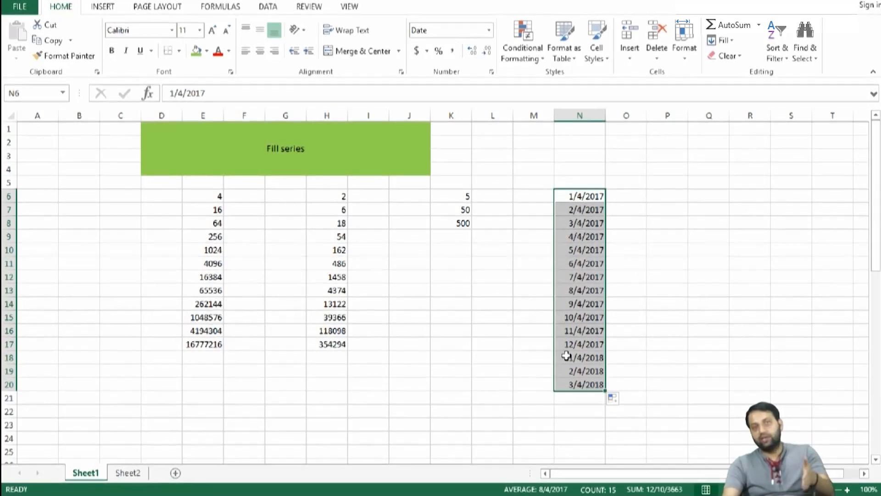
Change the date series in N6:N20 to Fill Years and then to Fill Formatting Only
left_click(627, 402)
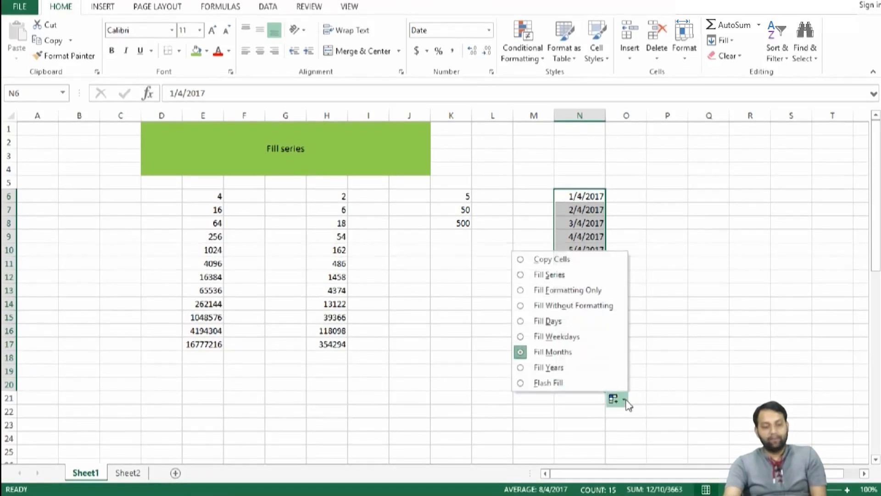
left_click(574, 369)
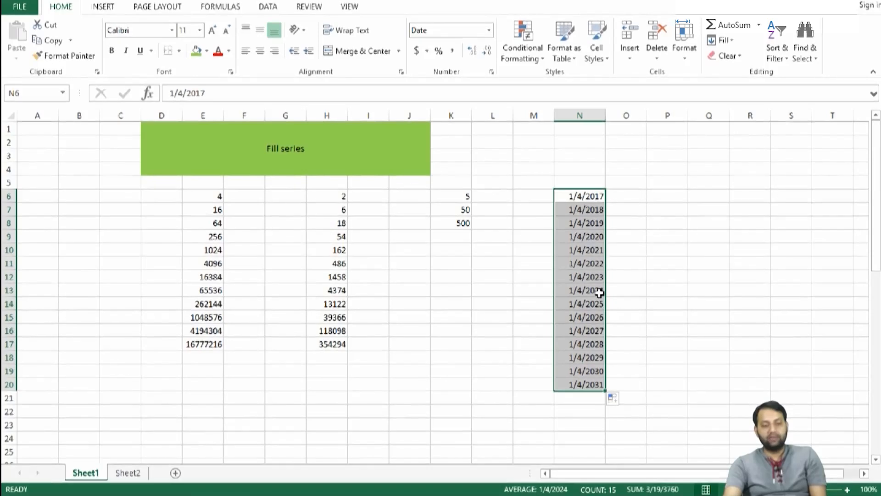
left_click(625, 401)
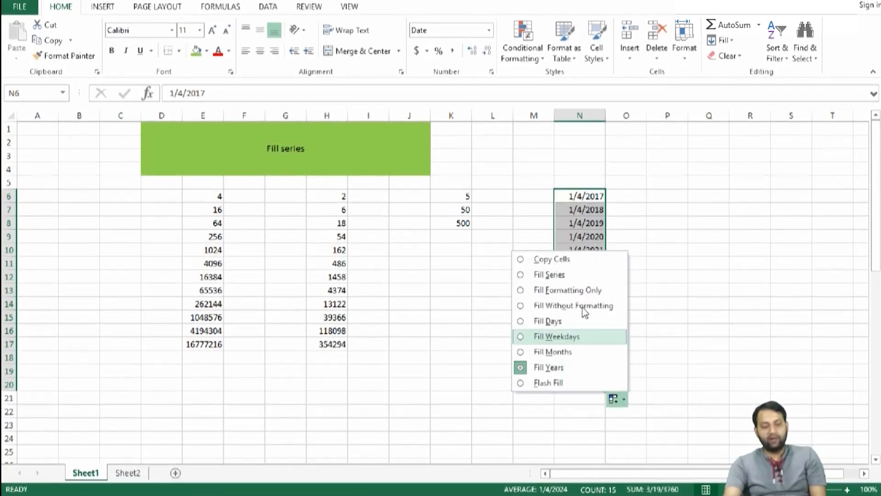
left_click(569, 289)
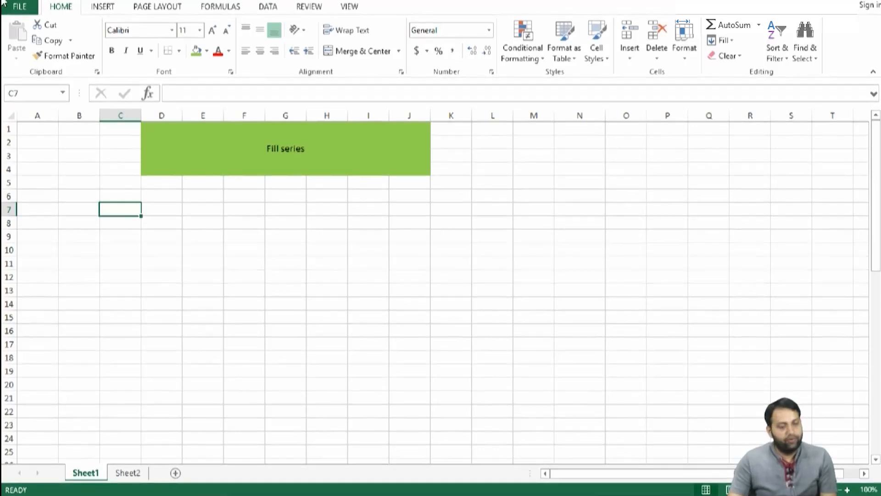
Enter jan in cell F7 as the start value for a month series
left_click(248, 209)
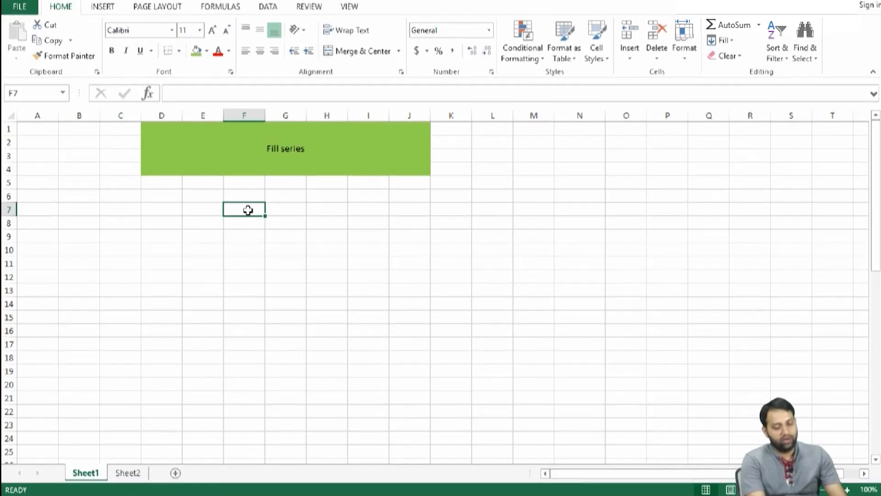
type("jan")
key("Return")
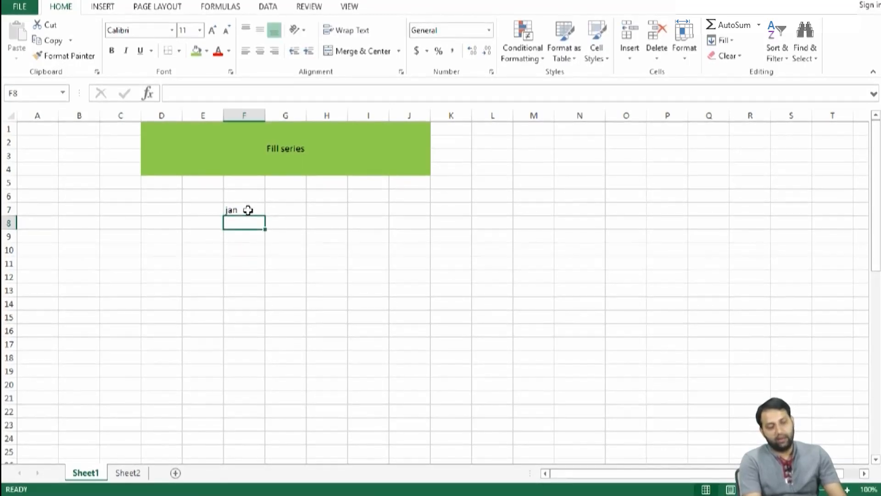
Enter feb in cell F8 and fill the month series from F7 down to dec in F18
type("feb")
key("Return")
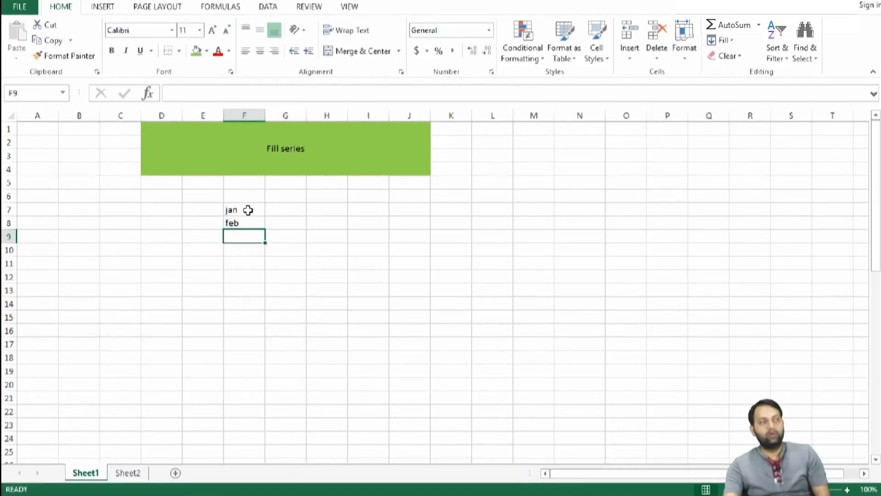
left_click_drag(265, 218, 271, 364)
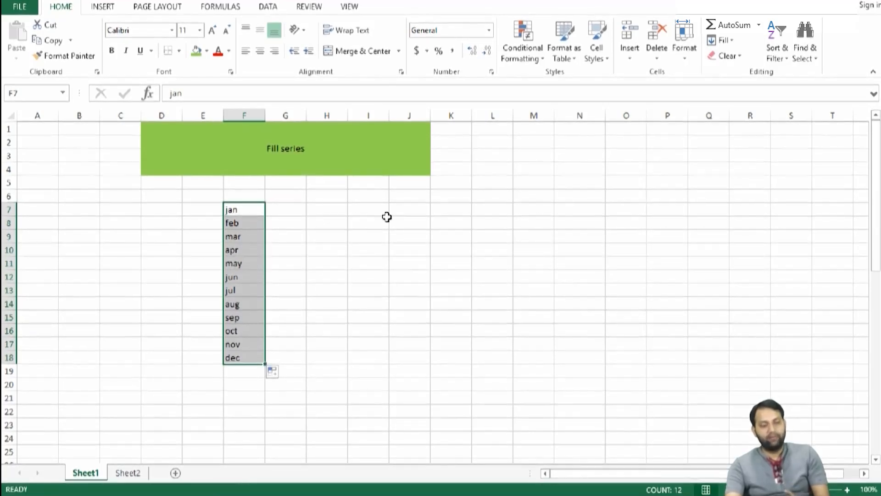
Enter sunday in cell J8 and fill the weekday series down to J20
left_click(409, 222)
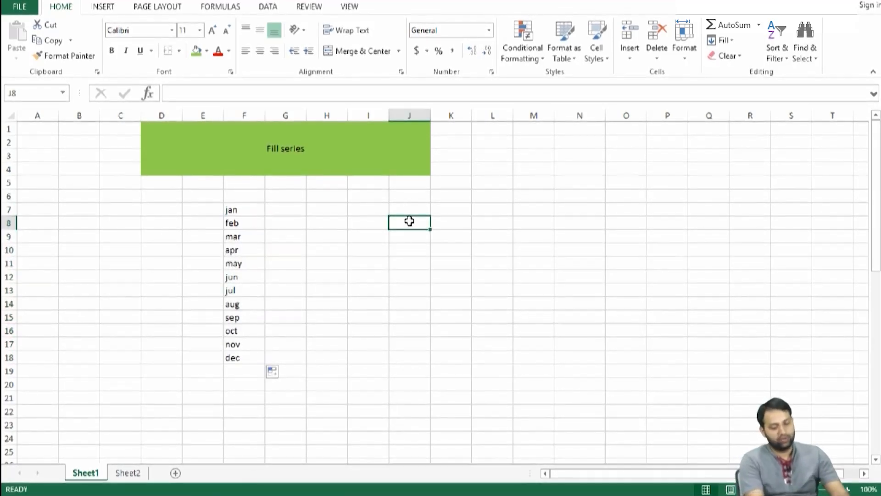
type("a")
key("BackSpace")
type("su")
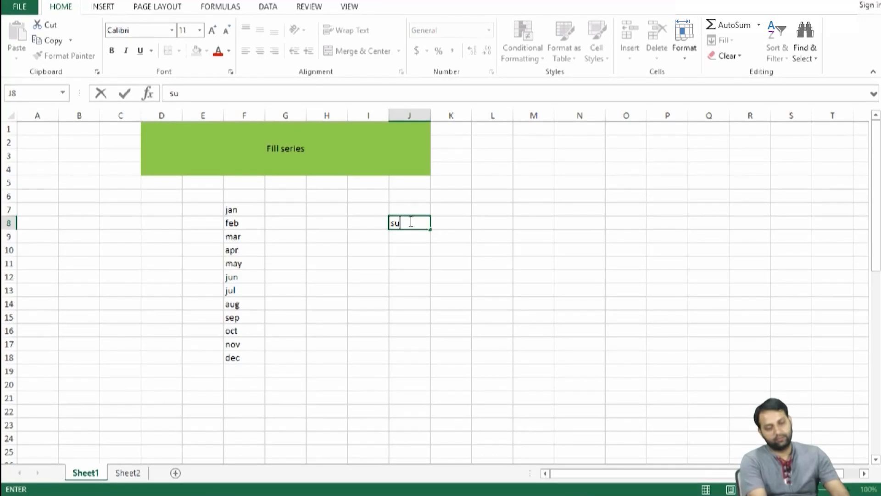
type("nday")
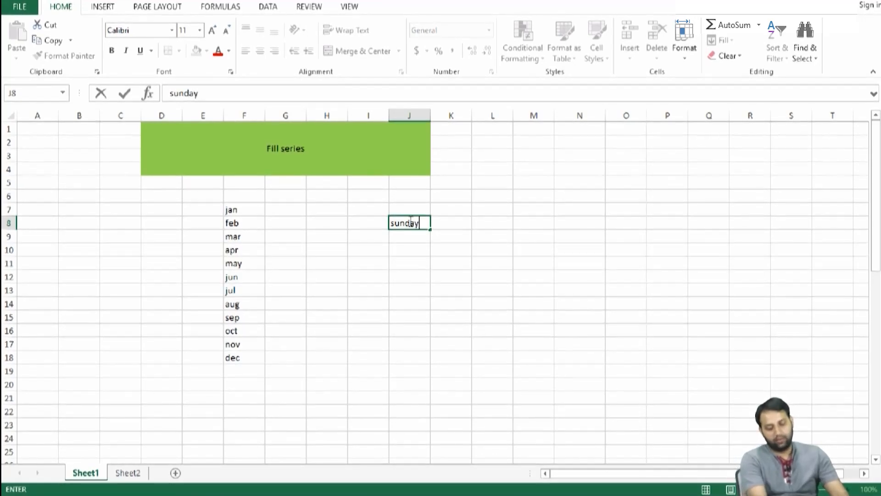
key("Return")
left_click(410, 223)
left_click_drag(430, 231, 426, 391)
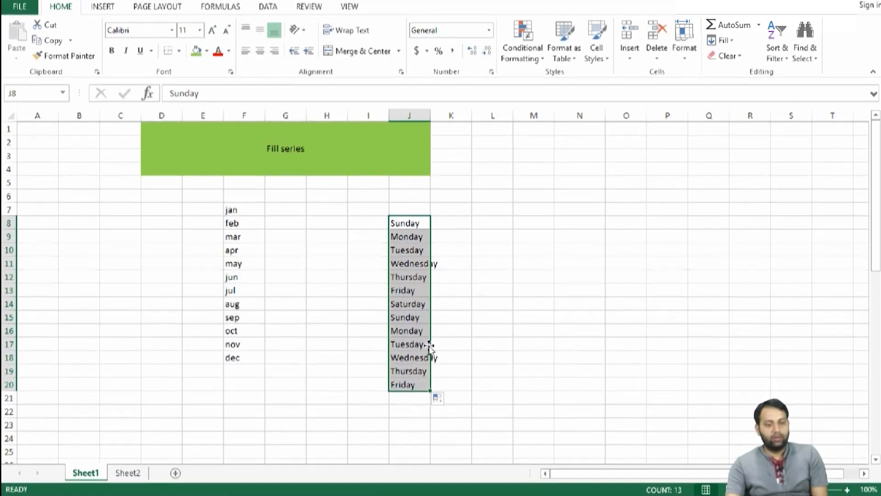
Widen column J enough to fit the longest weekday name
left_click_drag(431, 115, 442, 116)
left_click(246, 212)
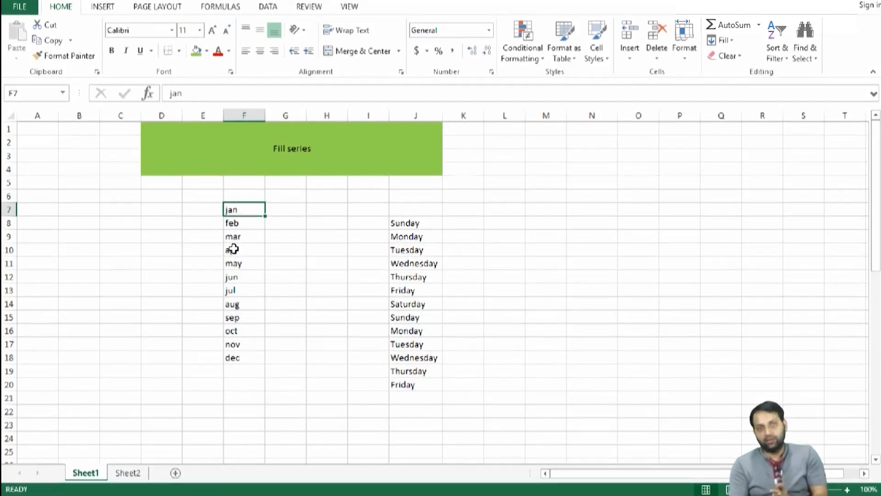
left_click(508, 269)
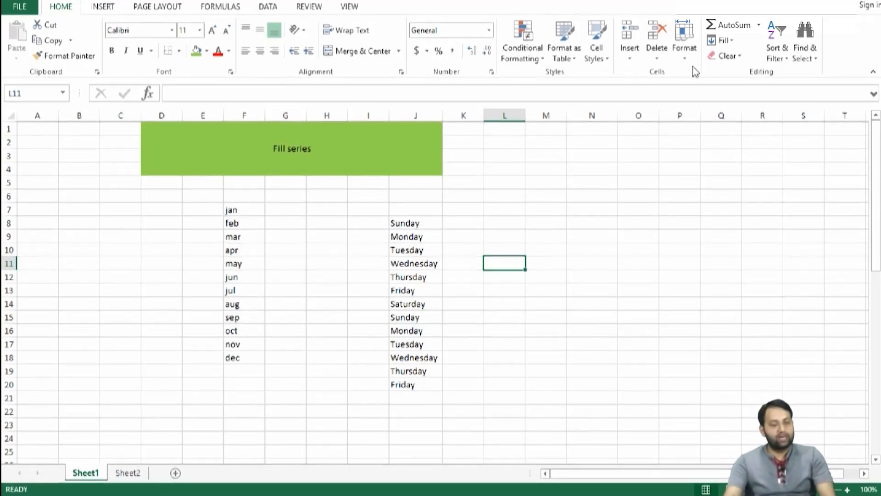
Open the Custom Lists editor from the advanced Excel options
left_click(19, 11)
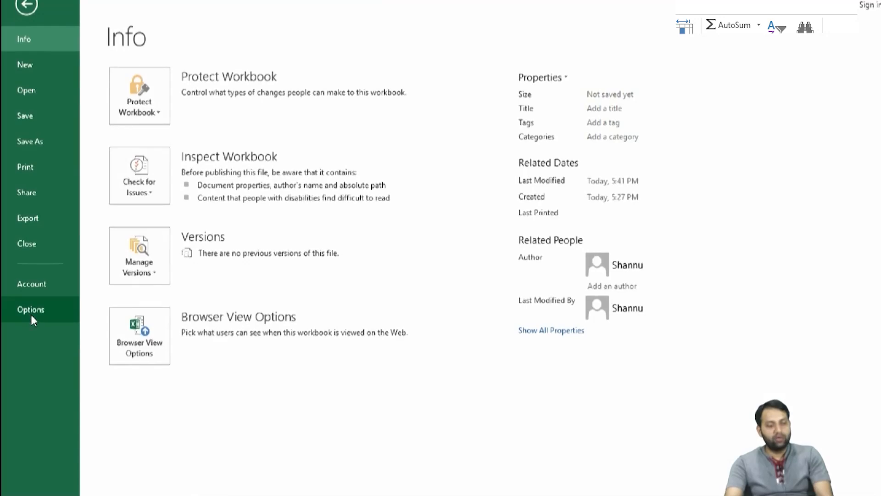
left_click(31, 315)
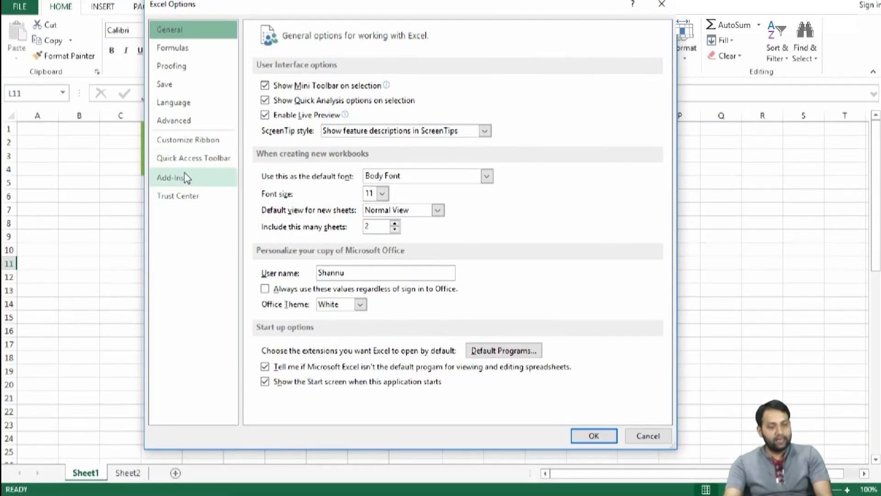
left_click(186, 158)
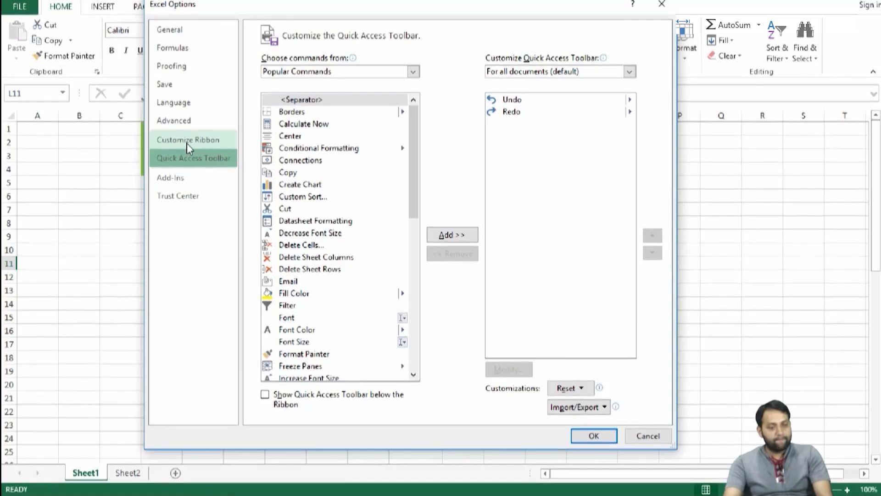
left_click(187, 144)
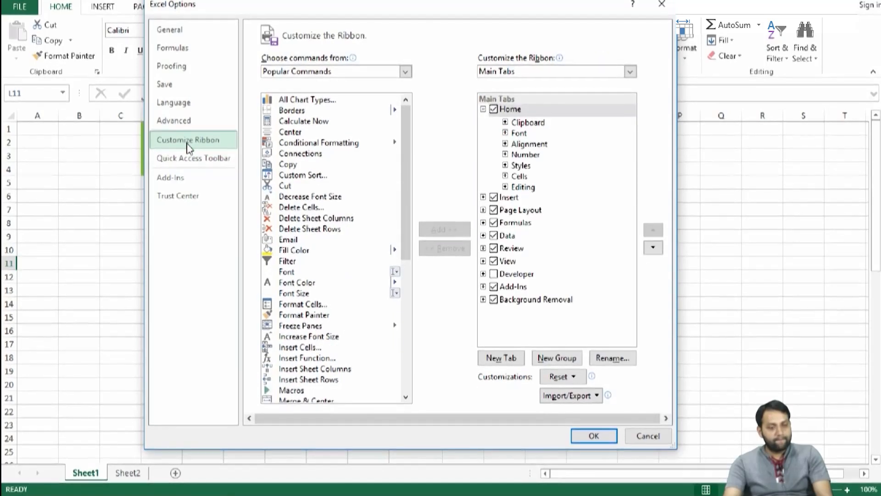
left_click(190, 121)
scroll(438, 190, "down", 6)
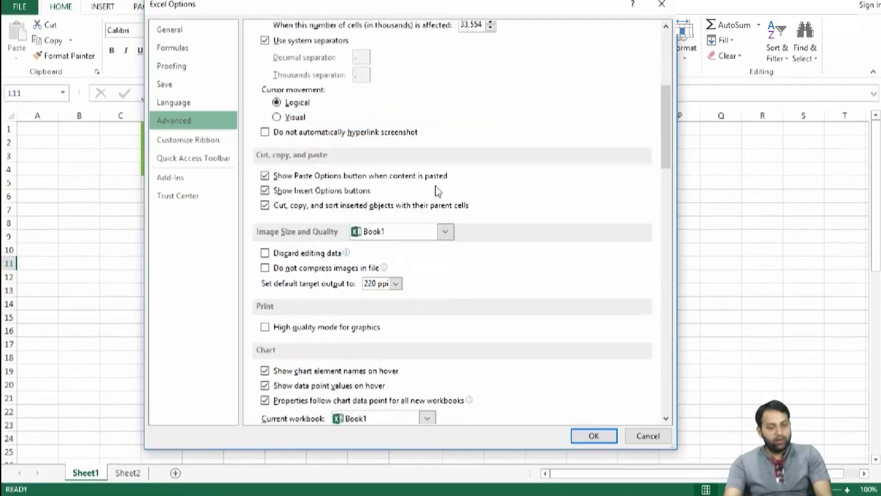
scroll(437, 191, "down", 4)
scroll(438, 190, "down", 12)
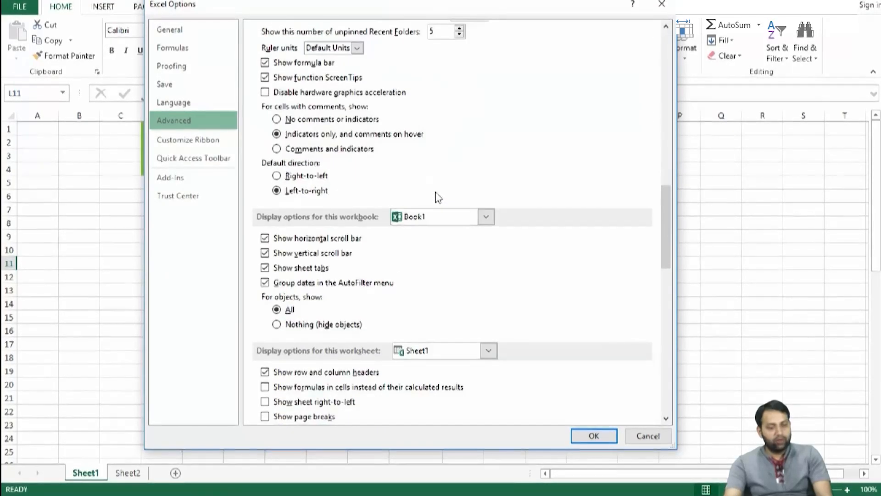
scroll(436, 198, "down", 9)
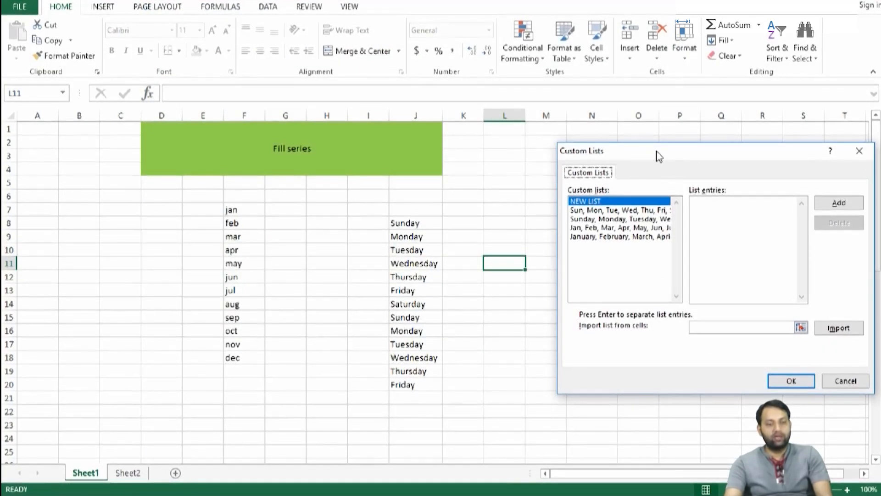
left_click_drag(656, 156, 531, 130)
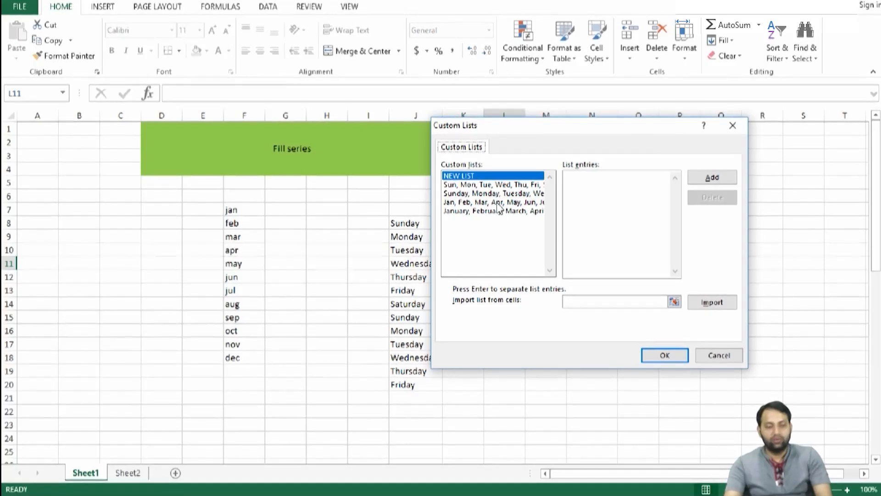
Start a new custom list with four people's first names as separate list entries
left_click(580, 180)
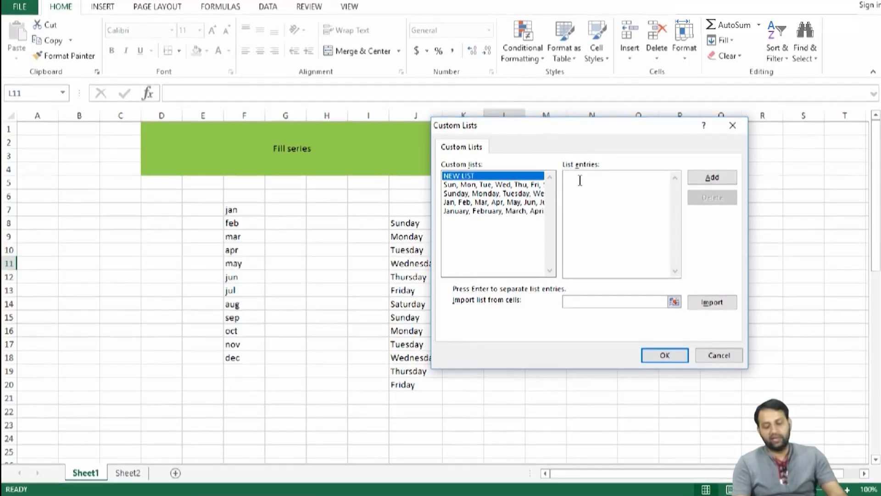
type("a")
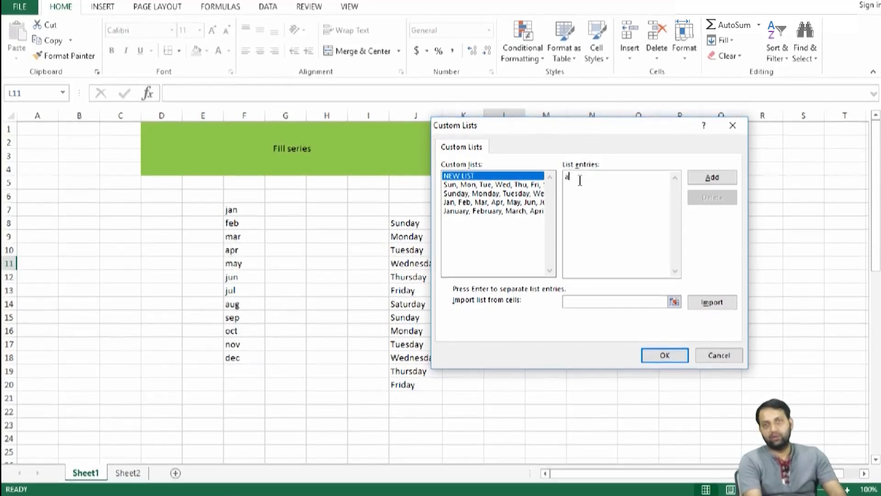
type("mit")
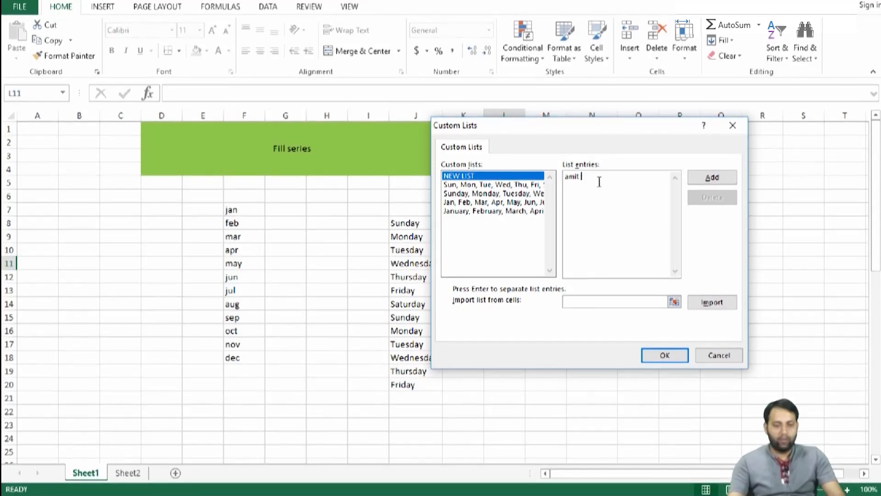
key("Return")
type("ajit")
key("Return")
type("lalit")
key("Return")
type("mohan")
Add four more people's names to the entries, save them as a new custom list and confirm the Excel options
key("Return")
type("msihra")
key("Return")
type("praveen")
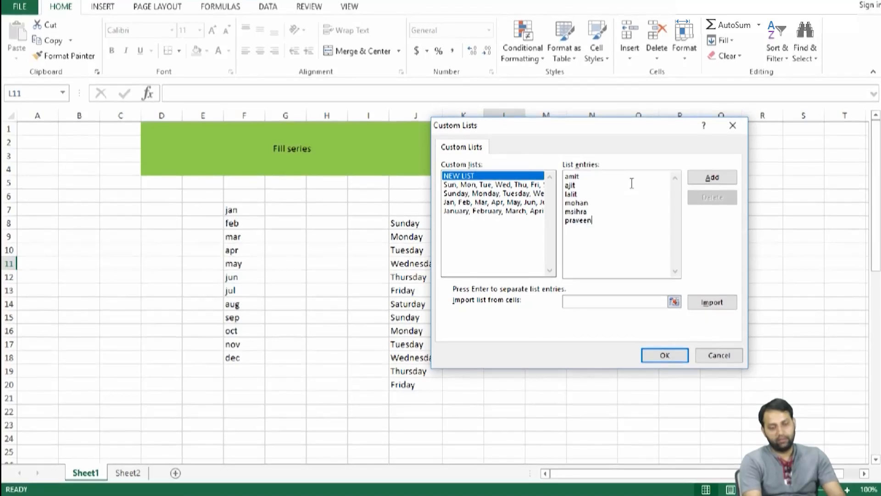
key("Return")
type("sohan")
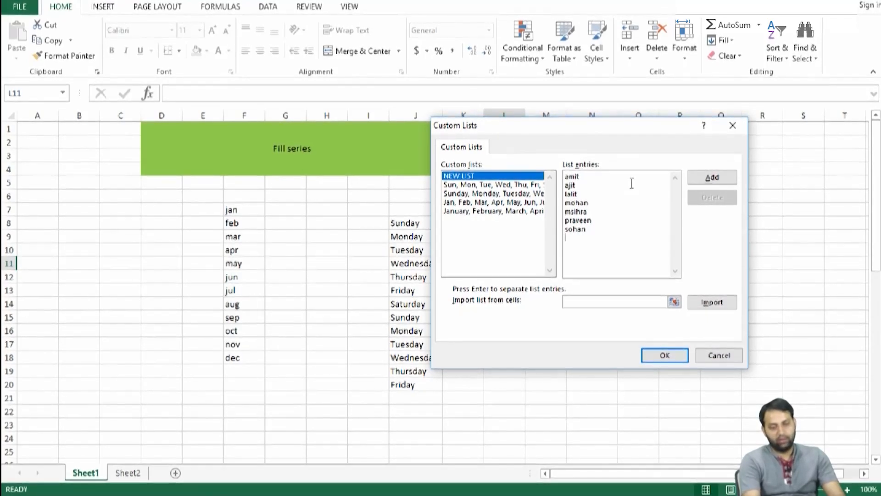
key("Return")
type("mohan")
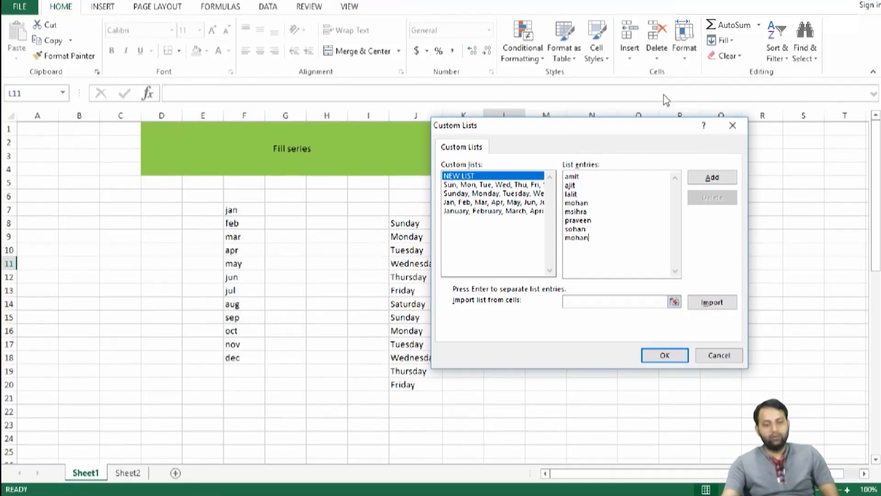
left_click(724, 181)
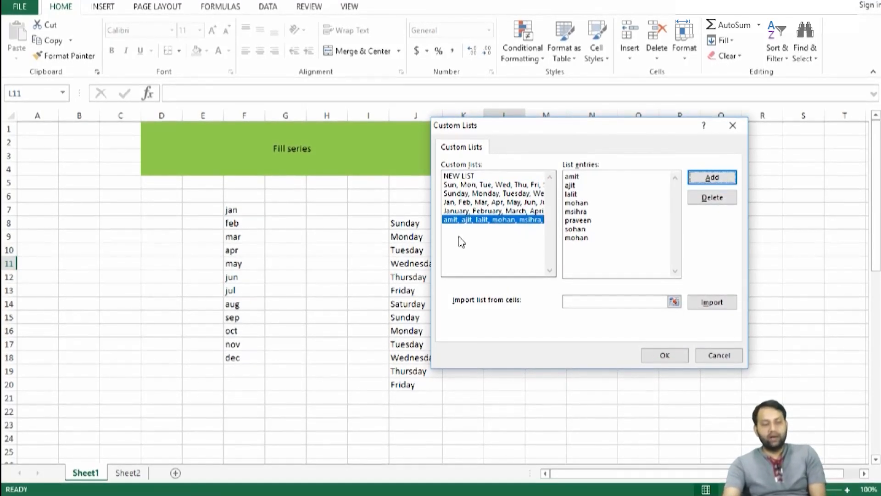
left_click(665, 355)
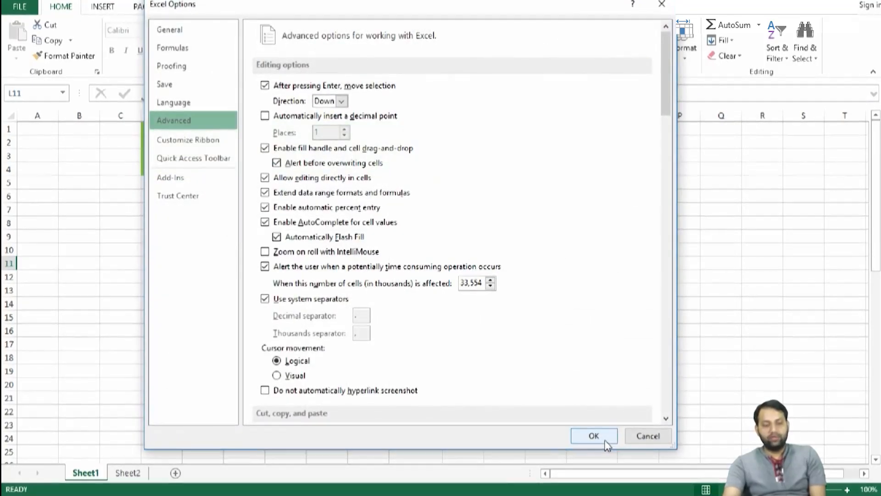
left_click(594, 436)
Enter the custom list's first name in cell N9 and fill the names down to N22
left_click(584, 236)
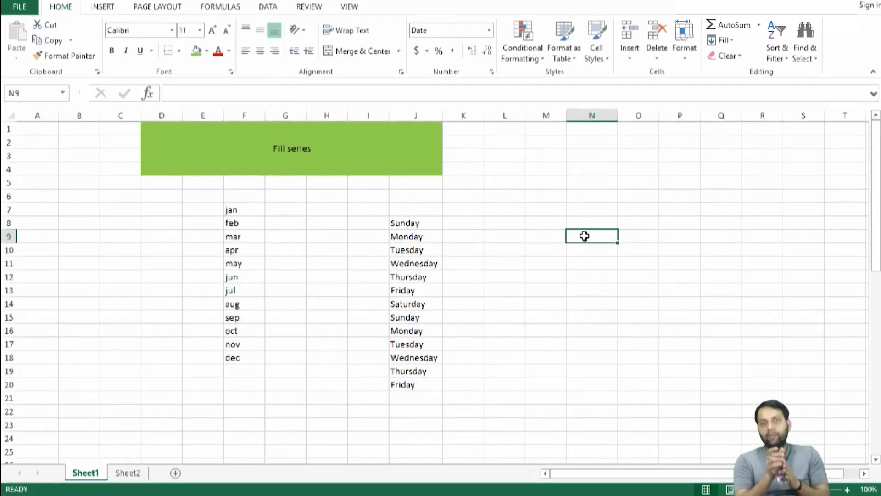
type("amit")
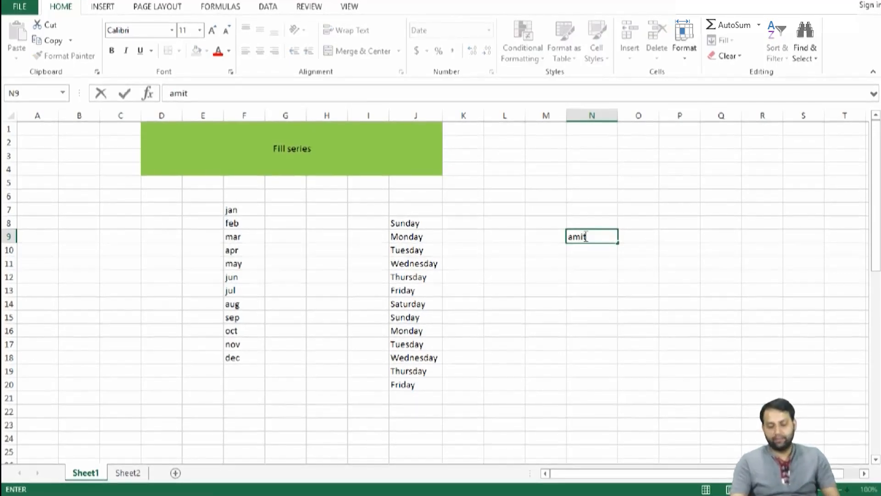
key("Return")
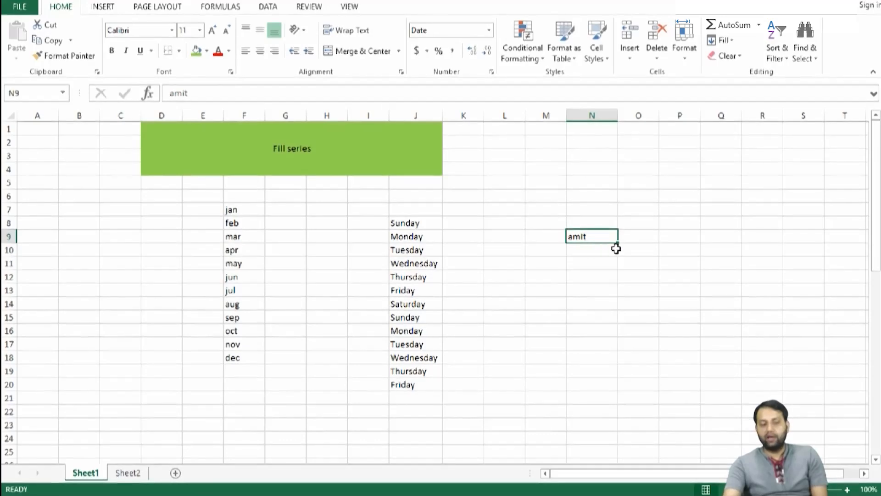
left_click_drag(618, 243, 617, 418)
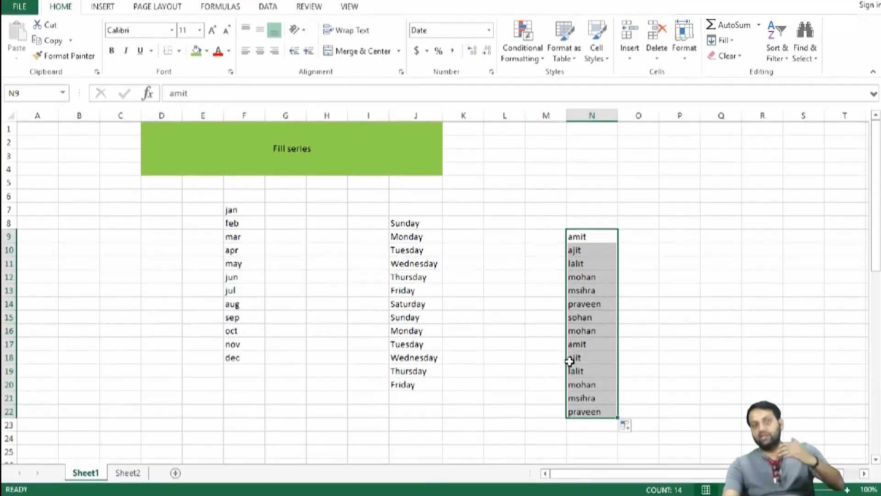
Enter the custom list's last name in cell P11 and fill the names down to P23
left_click(682, 264)
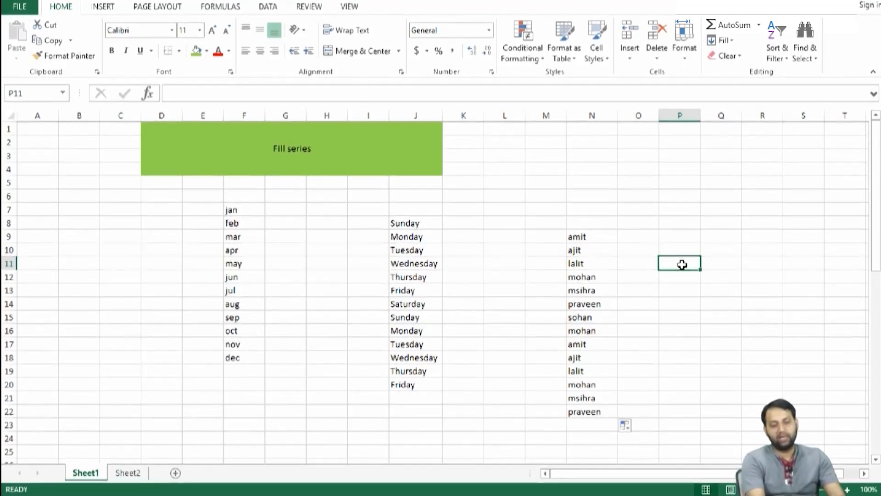
type("mohan")
key("Return")
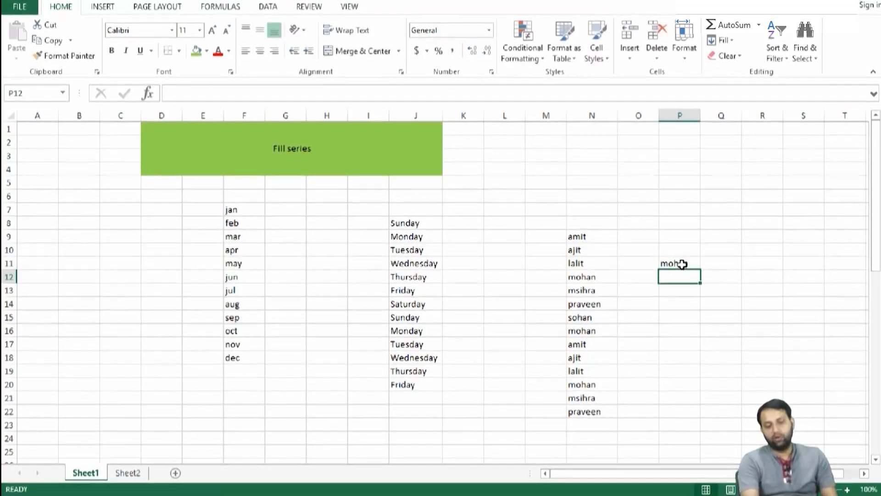
left_click(683, 264)
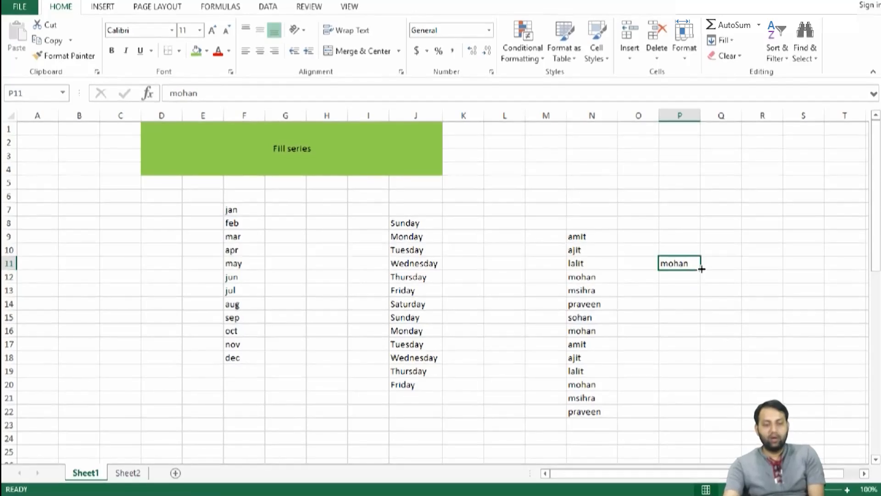
left_click_drag(701, 270, 687, 431)
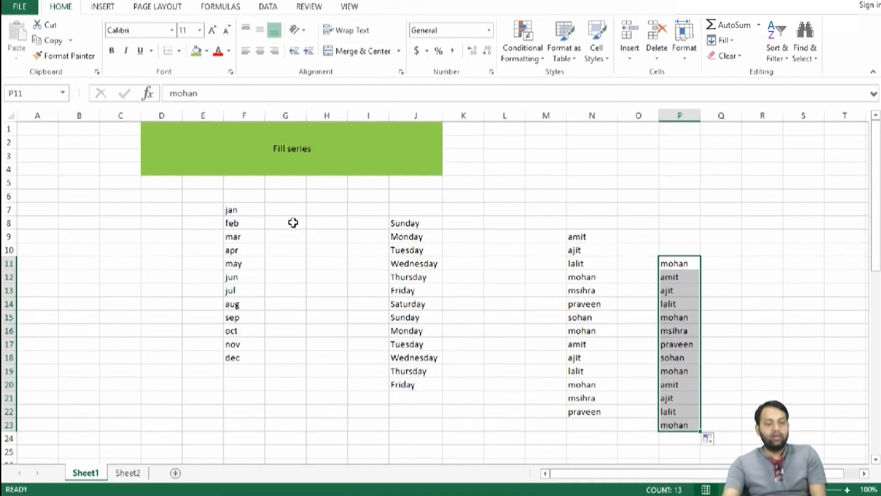
Clear the contents of the range F7:Q24
left_click_drag(244, 211, 722, 434)
key("Delete")
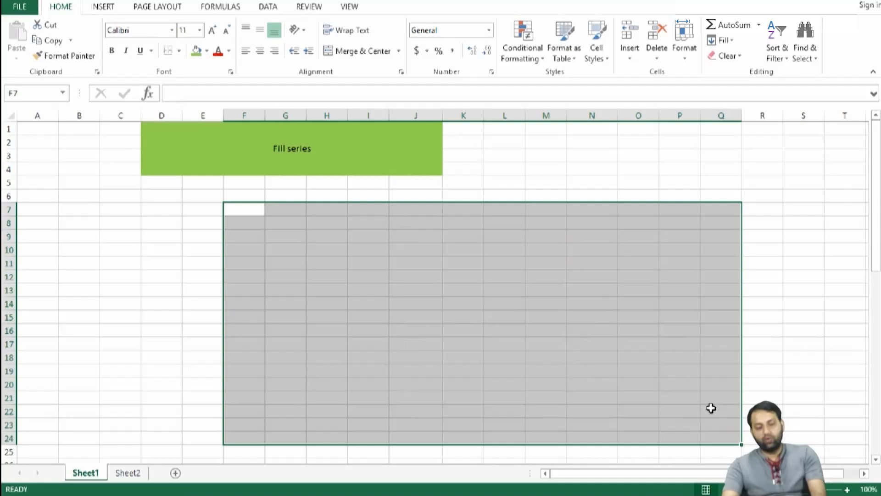
left_click(657, 277)
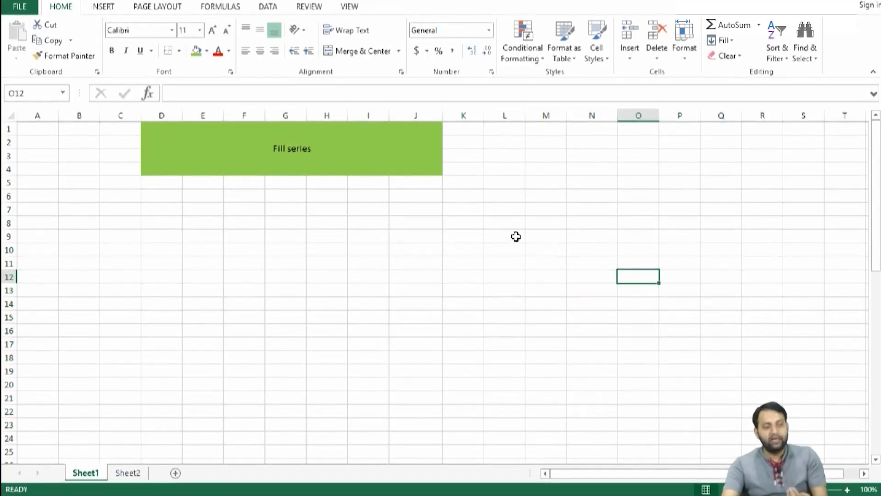
Open the custom lists editor from Excel's advanced options and select the list of people's names
left_click(31, 5)
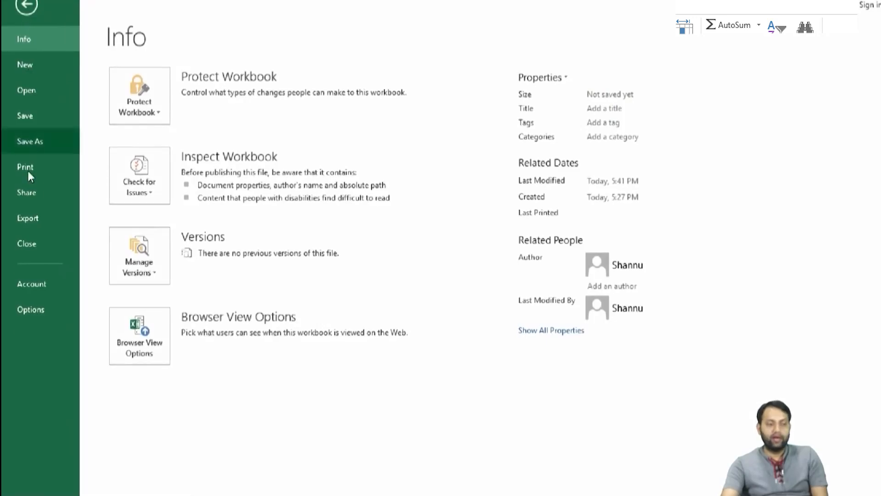
left_click(36, 308)
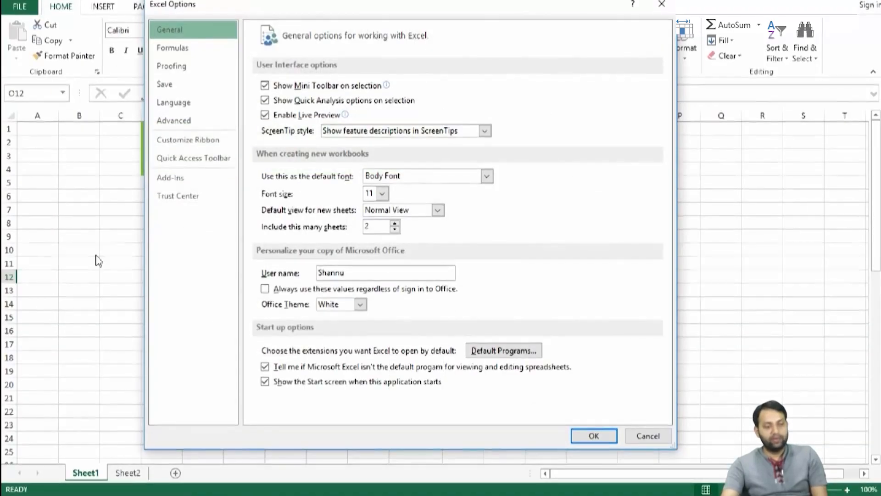
left_click(175, 120)
scroll(480, 262, "down", 3)
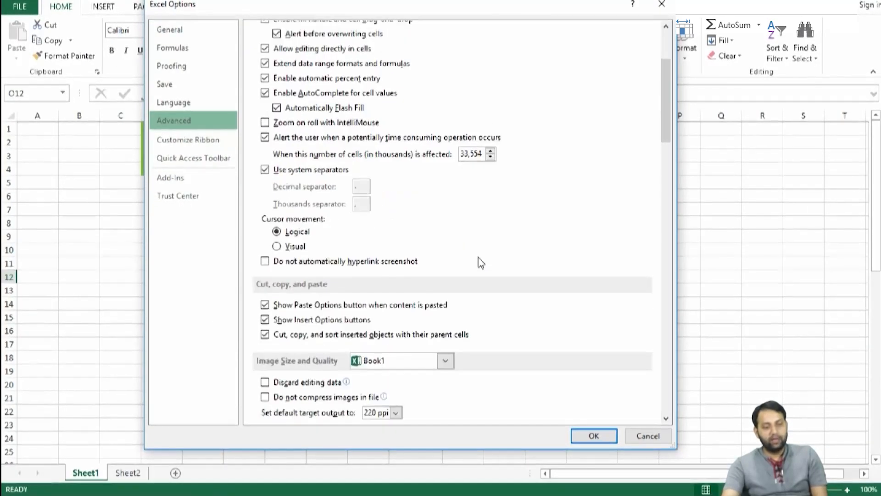
scroll(480, 262, "down", 15)
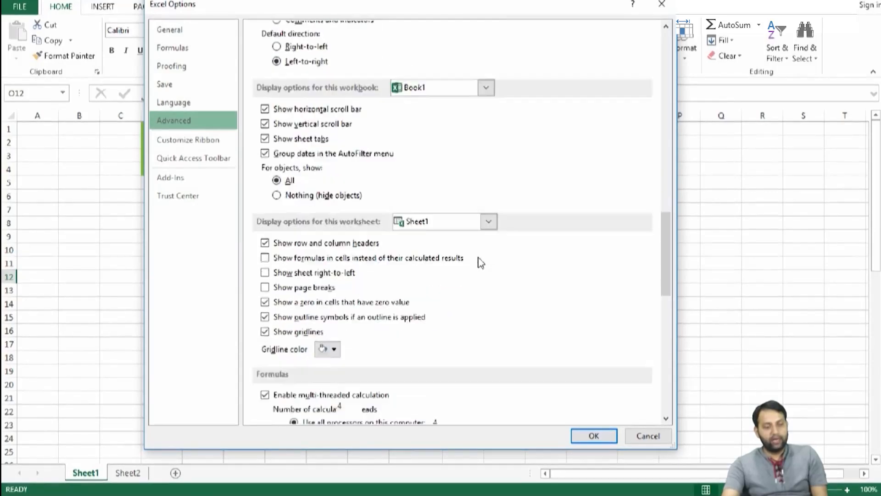
scroll(480, 263, "down", 9)
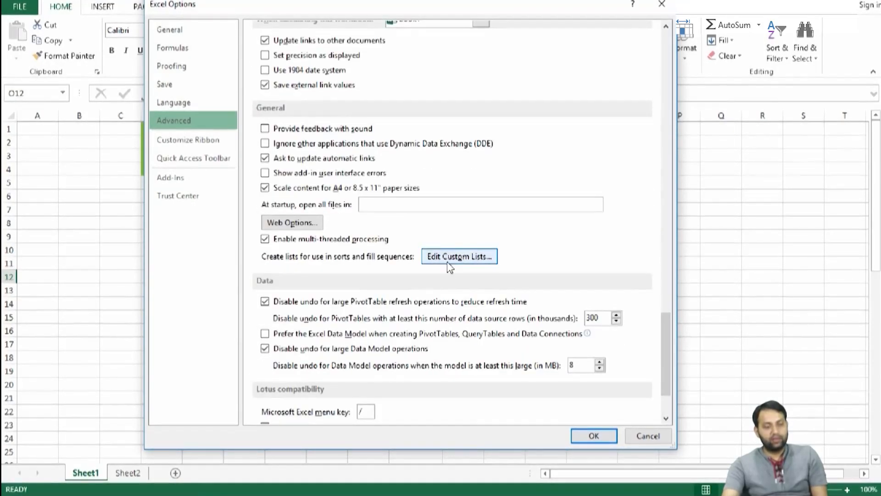
left_click(449, 258)
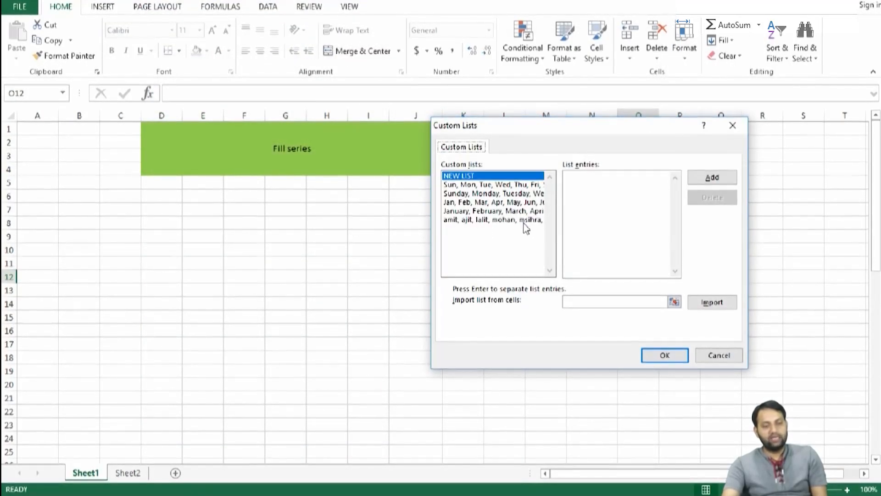
left_click(479, 220)
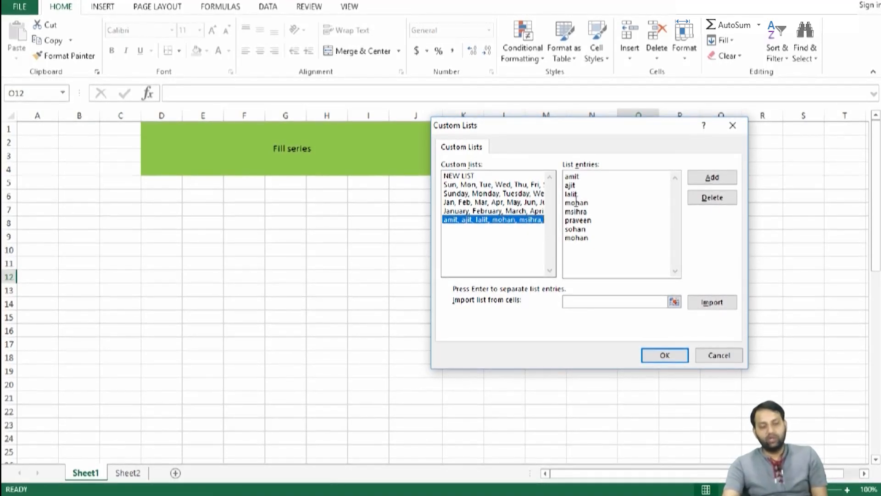
Remove the fourth name from the selected custom list's entries
left_click(631, 206)
key("BackSpace")
key("BackSpace")
key("BackSpace")
key("BackSpace")
key("BackSpace")
key("BackSpace")
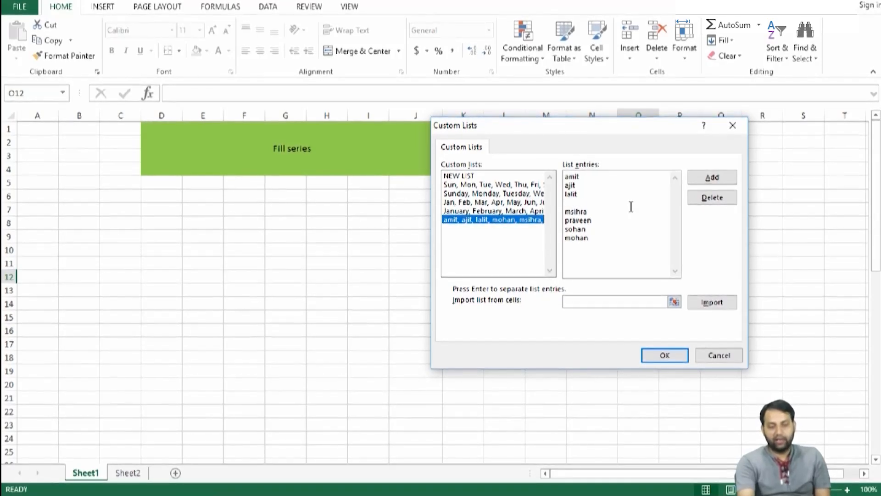
Replace the last name in the list entries with another person's name, save the list and confirm the Excel options
left_click(594, 222)
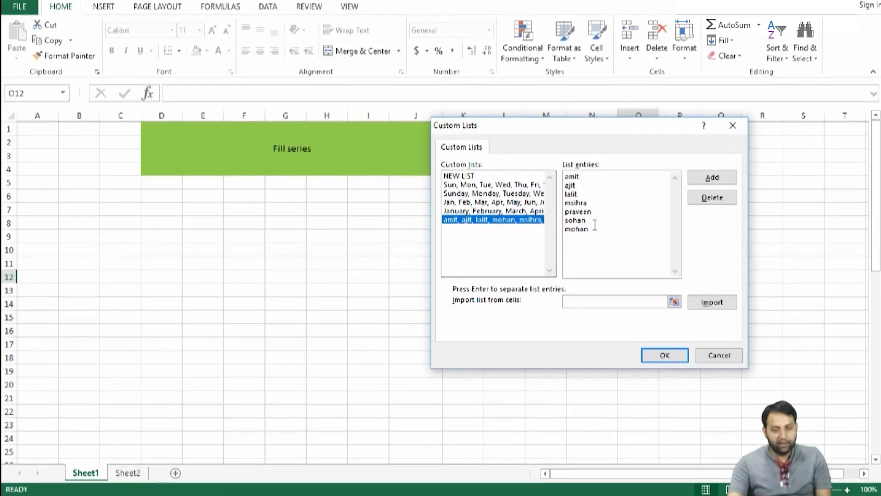
key("BackSpace")
key("BackSpace")
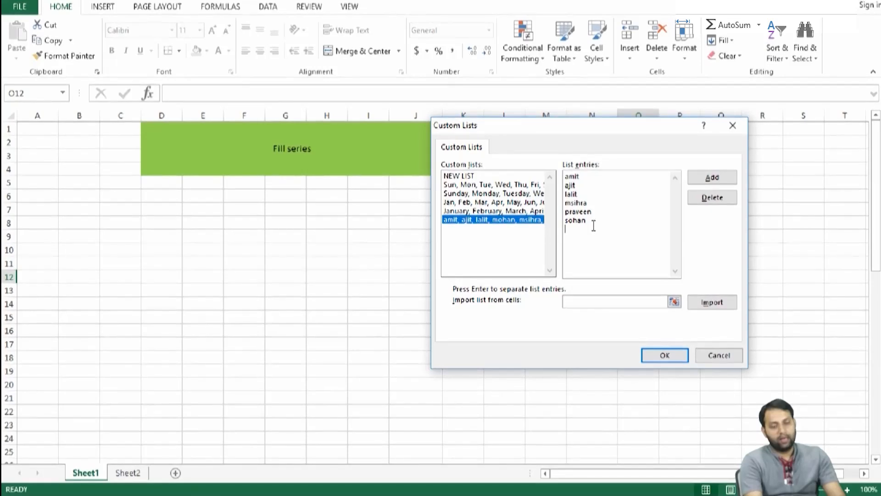
type("krishan")
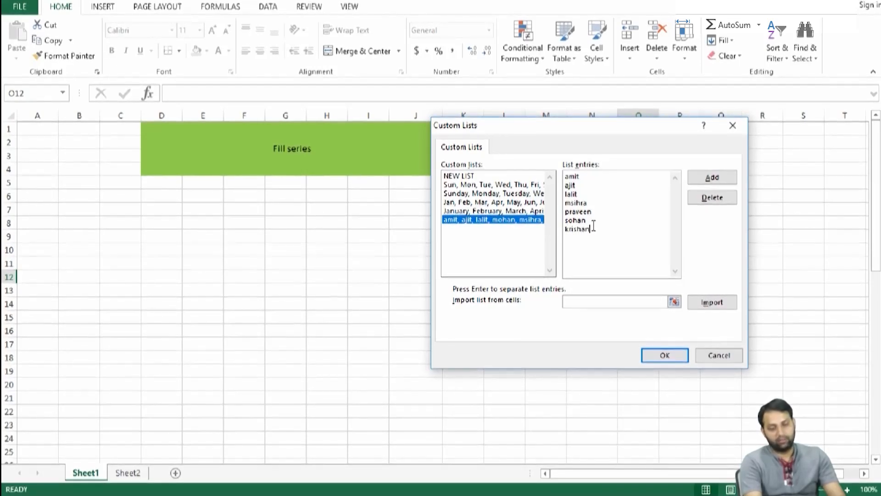
left_click(709, 178)
left_click(662, 354)
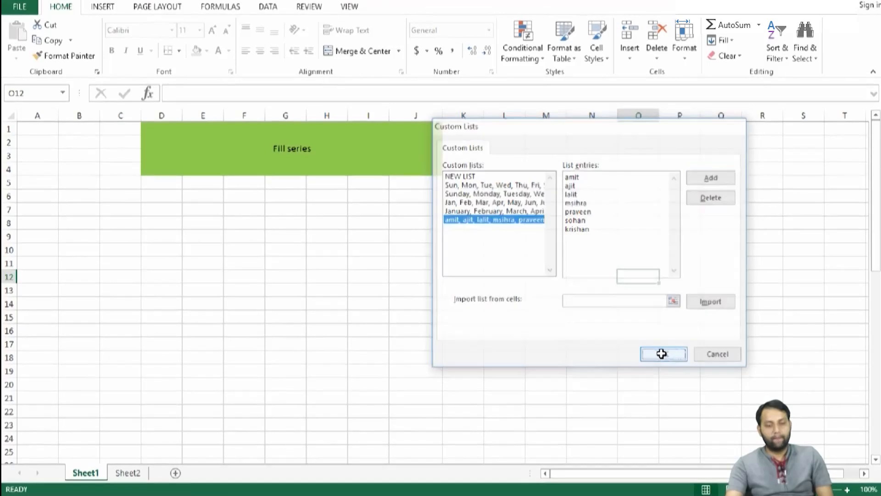
left_click(603, 442)
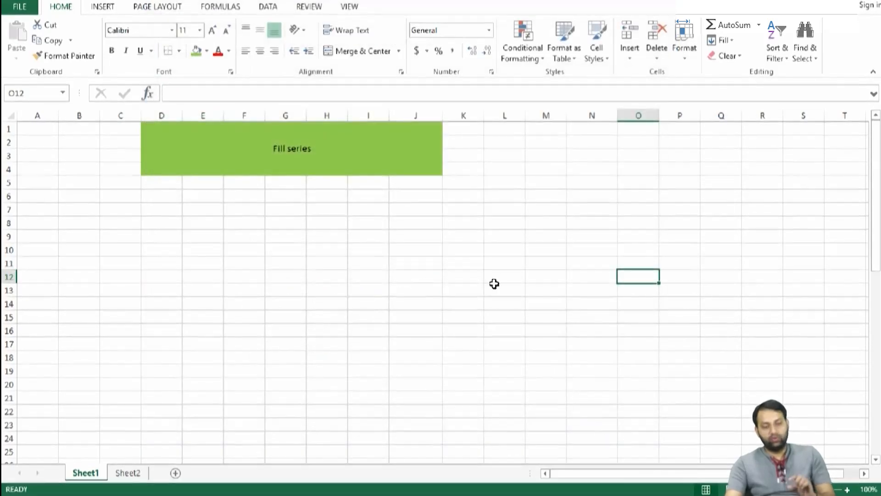
Enter the edited list's first name in cell K11, fill the names down to K24 and clear that range again
left_click(478, 263)
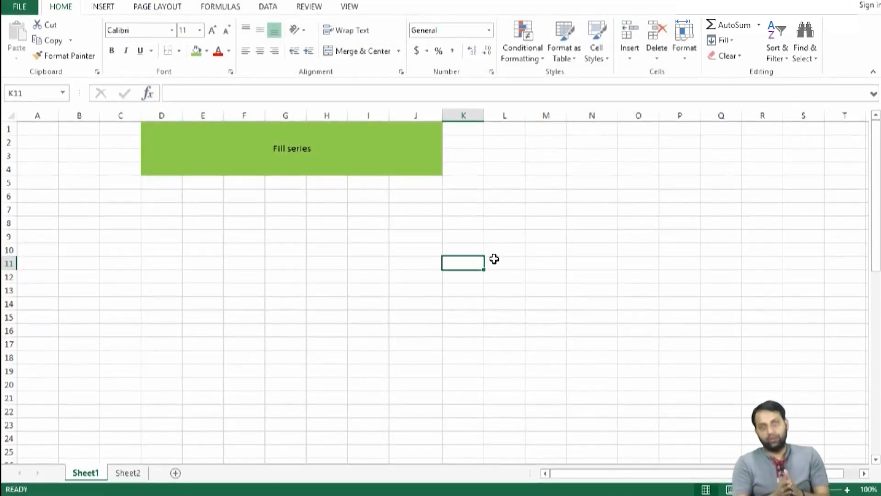
type("amit")
key("Return")
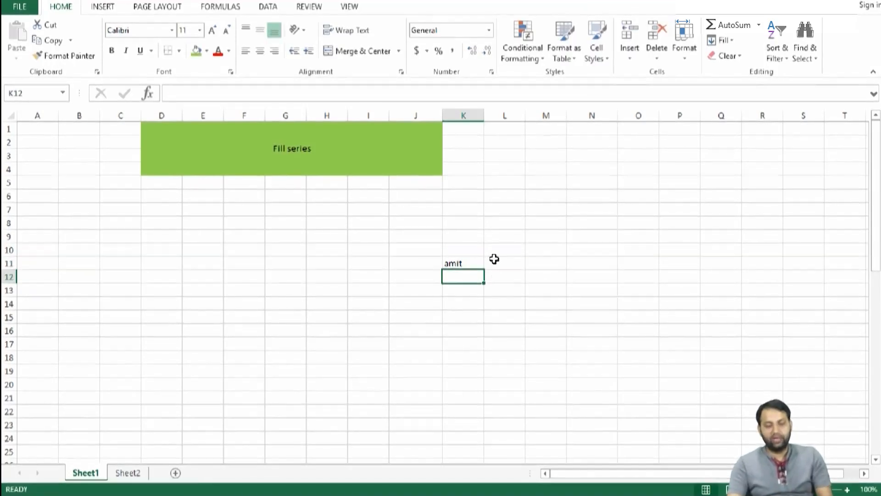
left_click(464, 262)
left_click_drag(482, 273, 486, 439)
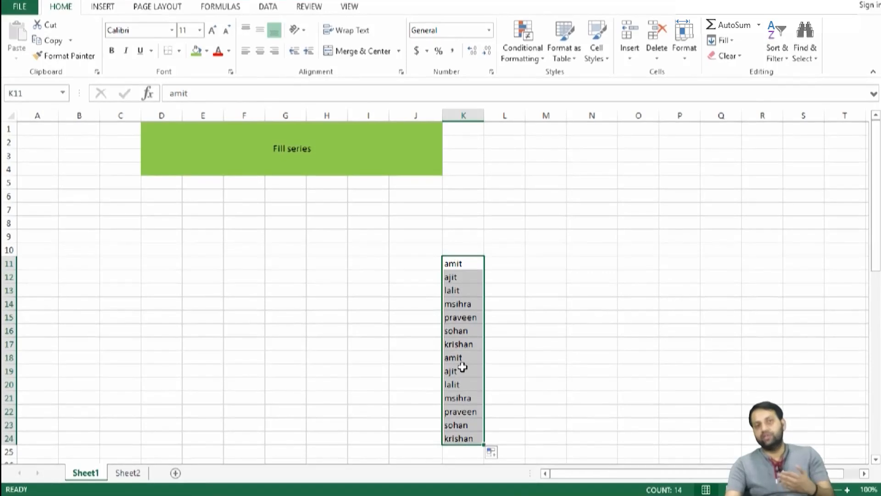
key("Delete")
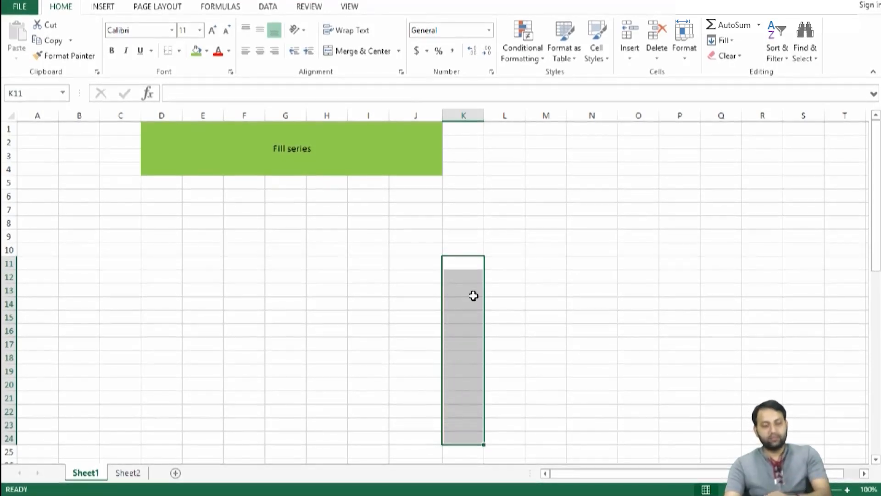
left_click(503, 278)
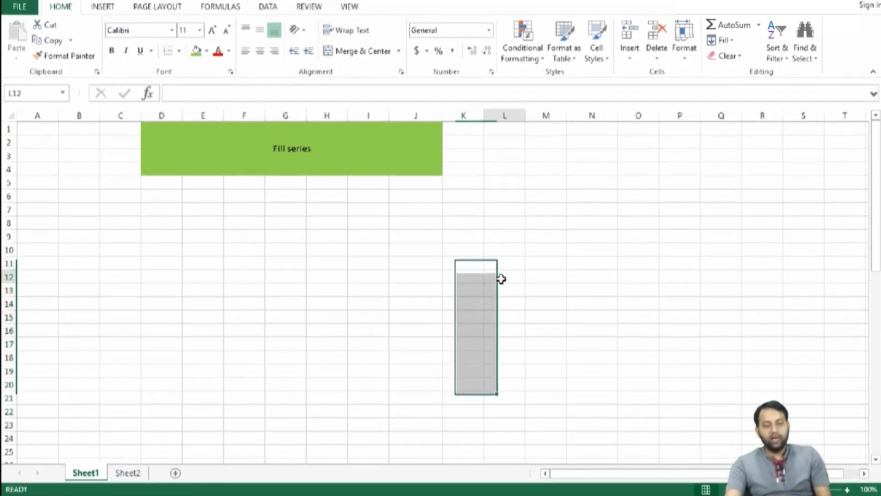
Delete the custom list of people's names in Excel's advanced options and confirm its permanent removal
left_click(26, 14)
left_click(35, 308)
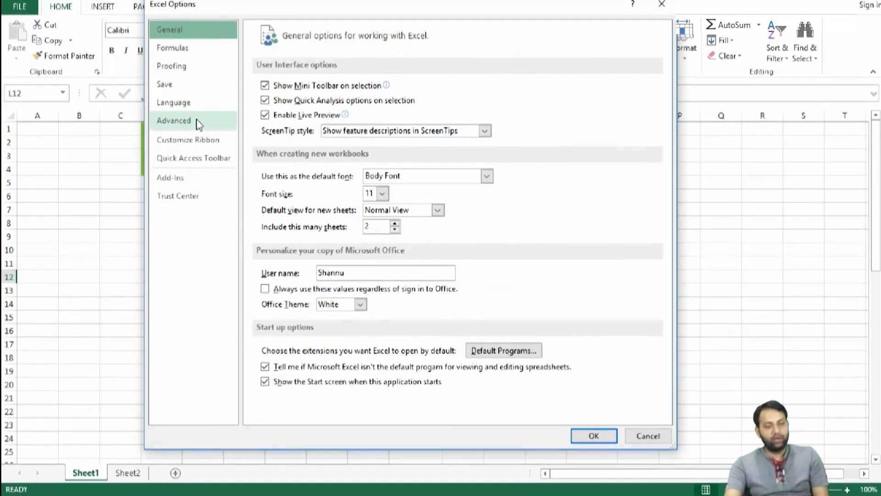
left_click(198, 122)
scroll(496, 289, "down", 12)
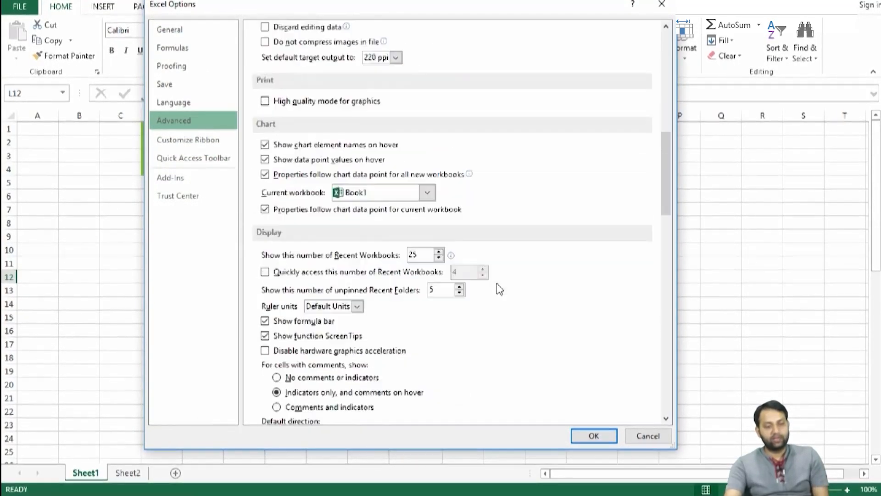
scroll(499, 288, "down", 20)
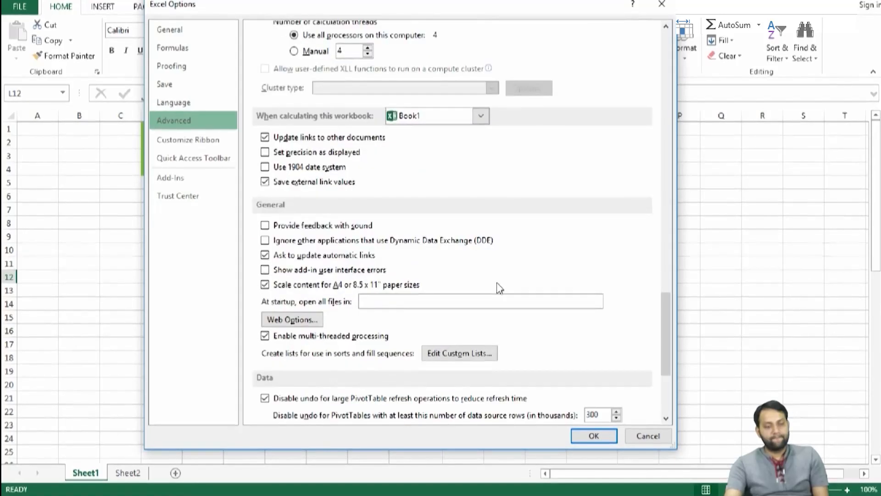
scroll(500, 288, "down", 3)
left_click(461, 280)
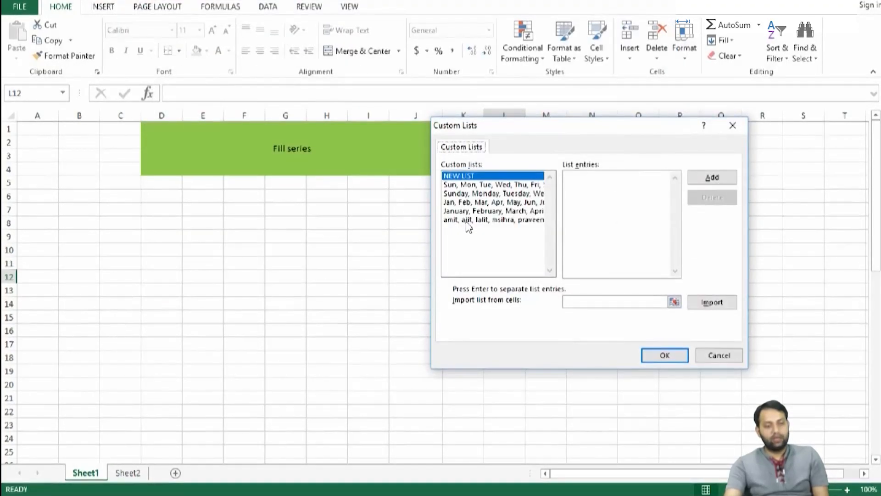
left_click(492, 220)
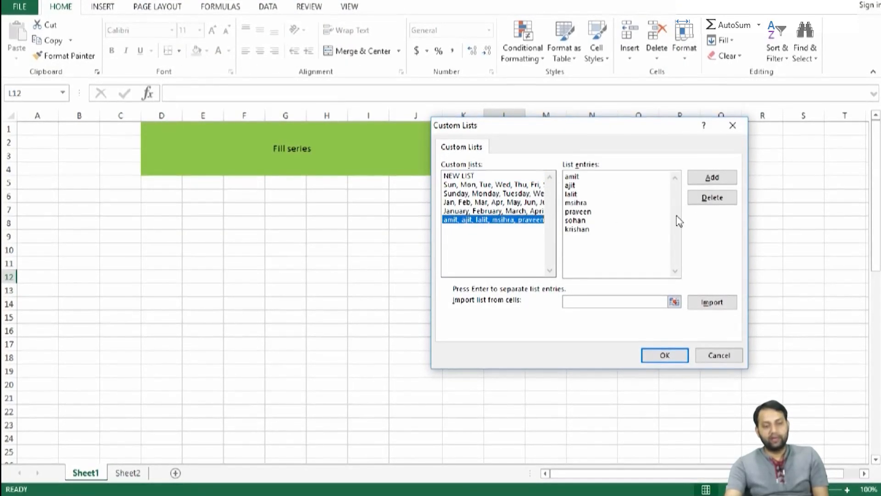
left_click(714, 200)
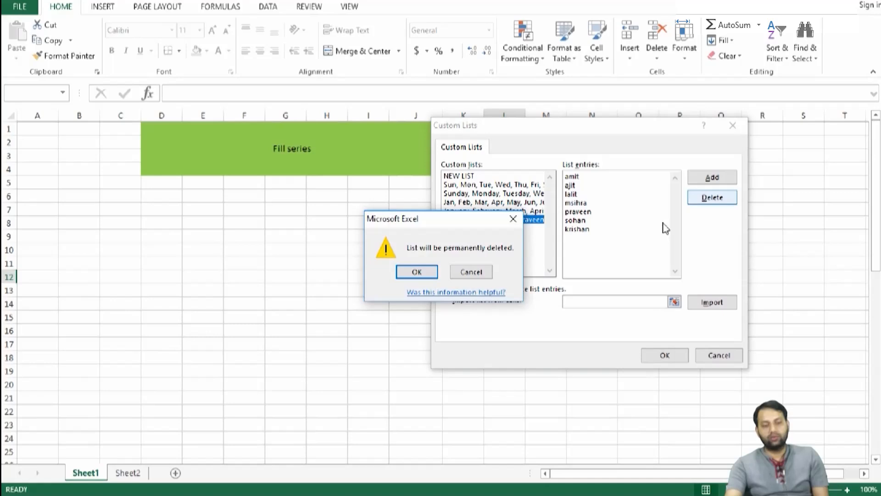
left_click(419, 273)
left_click(663, 354)
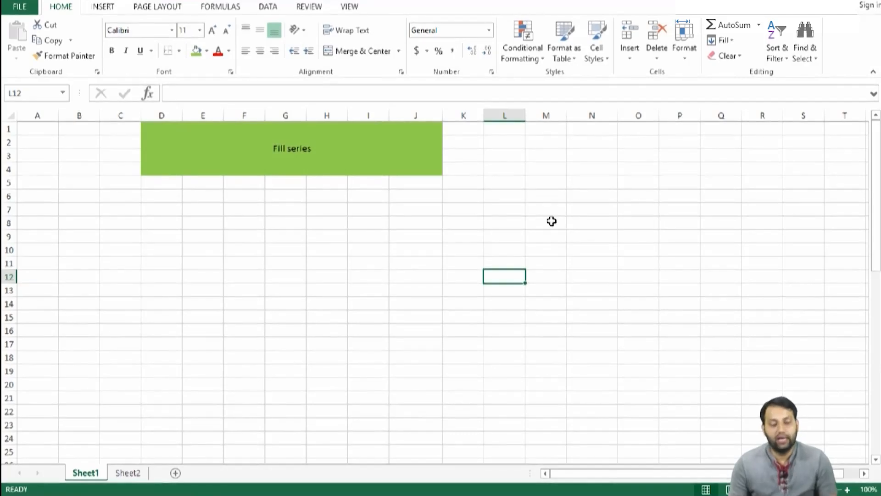
Enter four people's names down column N in cells N8 to N11
left_click(603, 225)
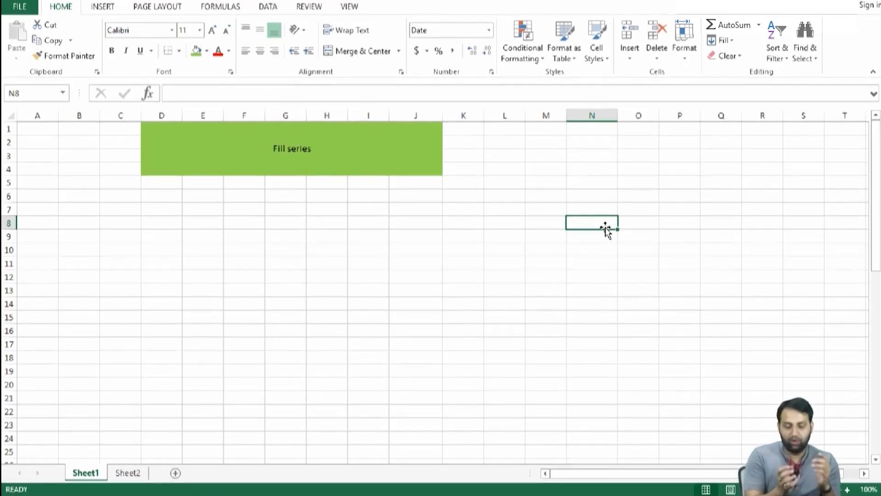
type("o")
key("BackSpace")
type("mohan")
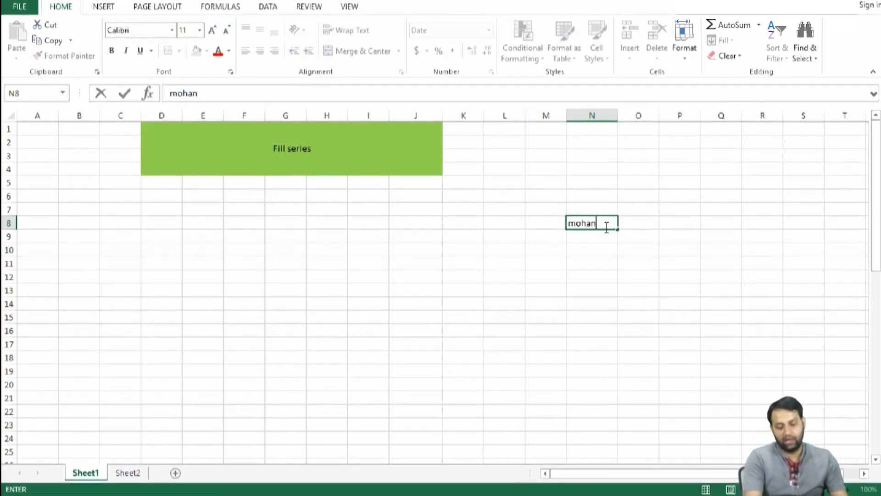
key("Return")
type("misha")
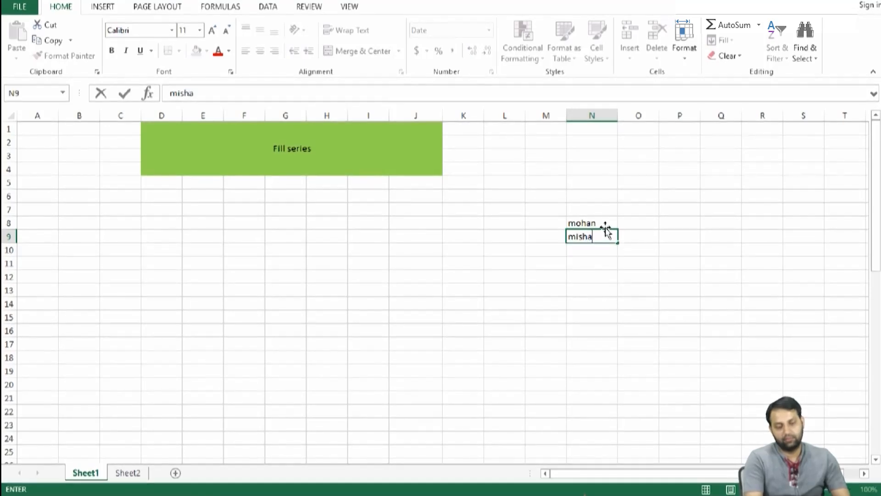
key("Return")
type("lalit")
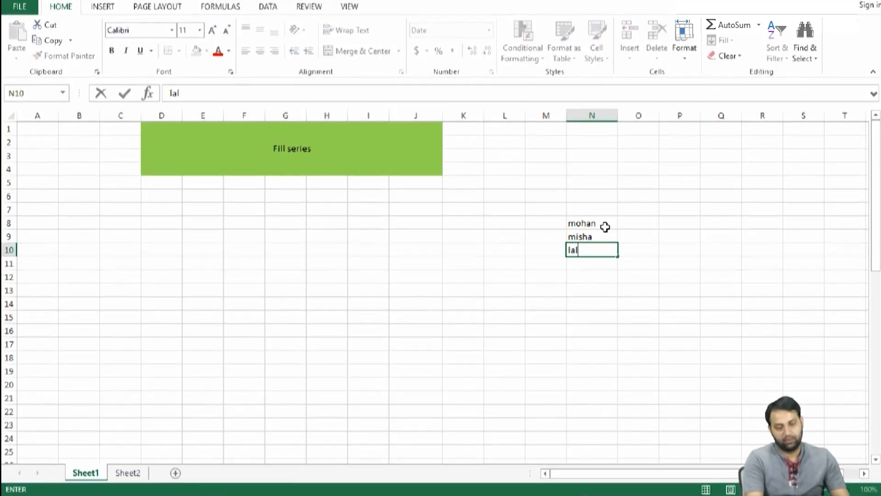
key("Return")
type("sohan")
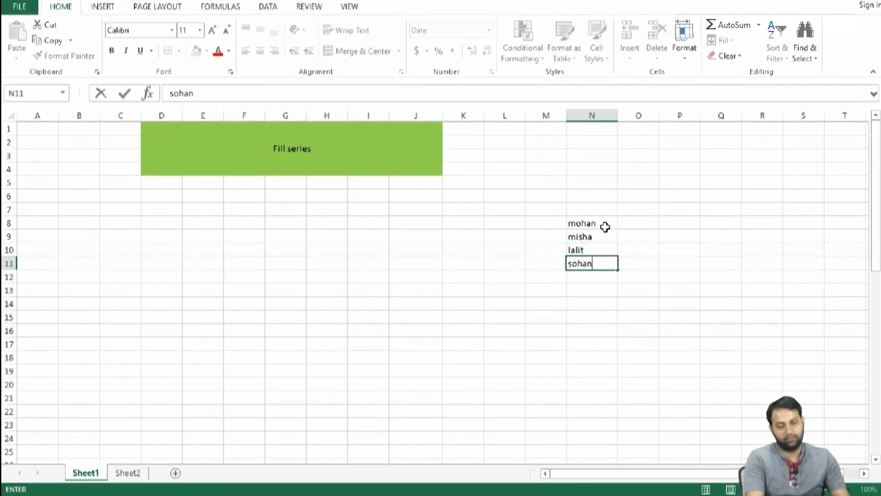
key("Return")
type("mohan")
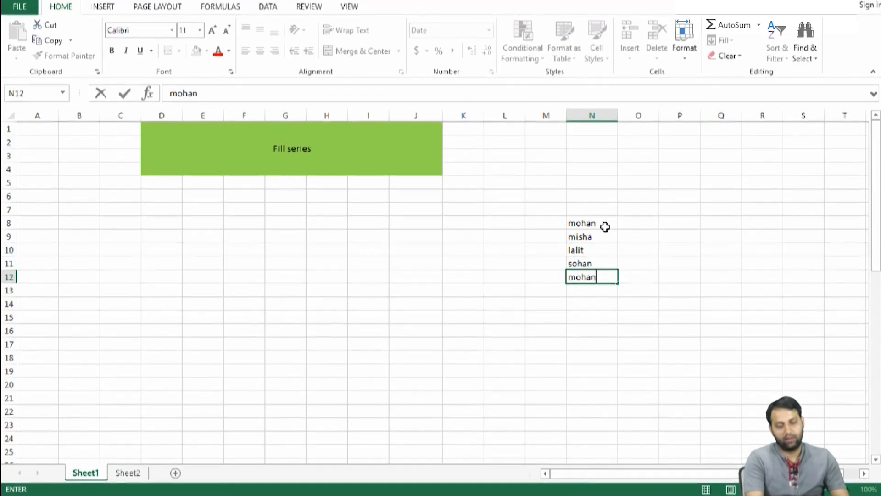
key("Return")
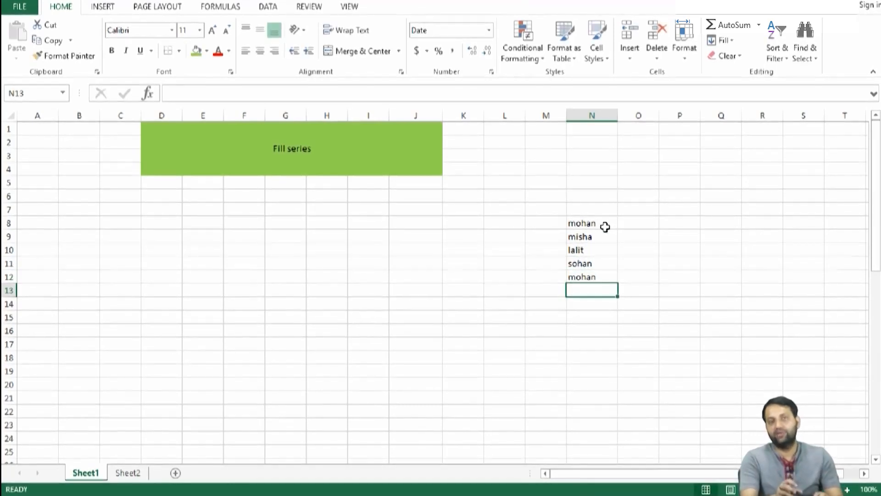
key("ctrl+z")
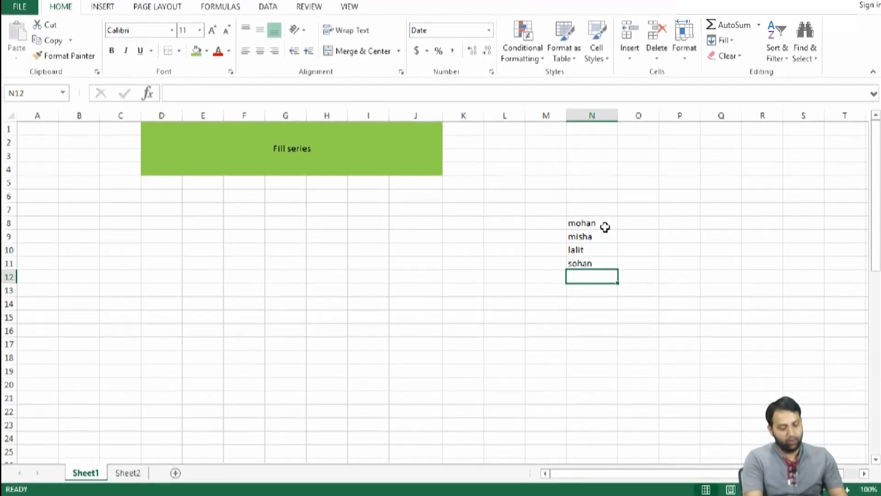
Enter a fifth person's name in cell N12
type("ajit")
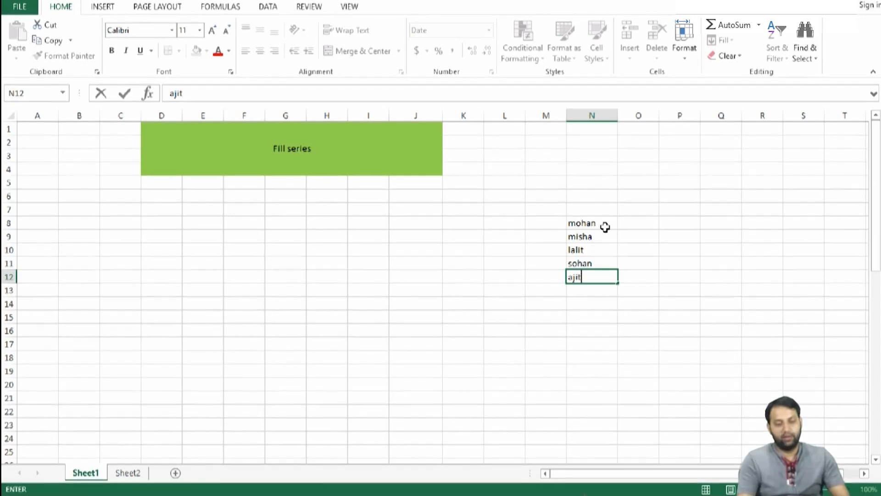
key("Return")
Open the custom lists editor from Excel's advanced options
left_click(11, 6)
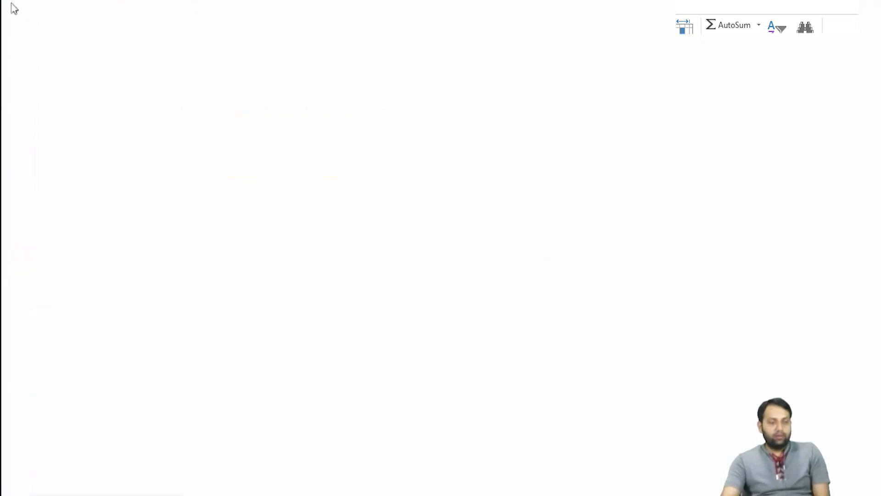
left_click(18, 310)
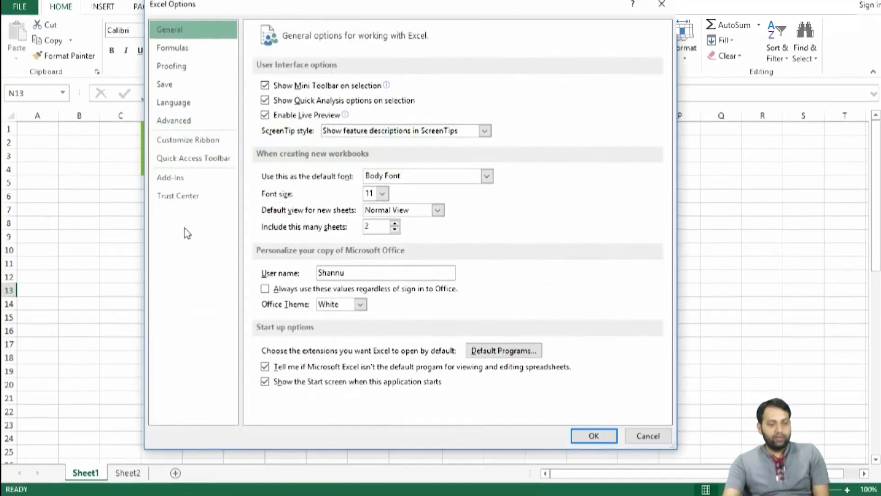
left_click(192, 122)
scroll(419, 281, "down", 10)
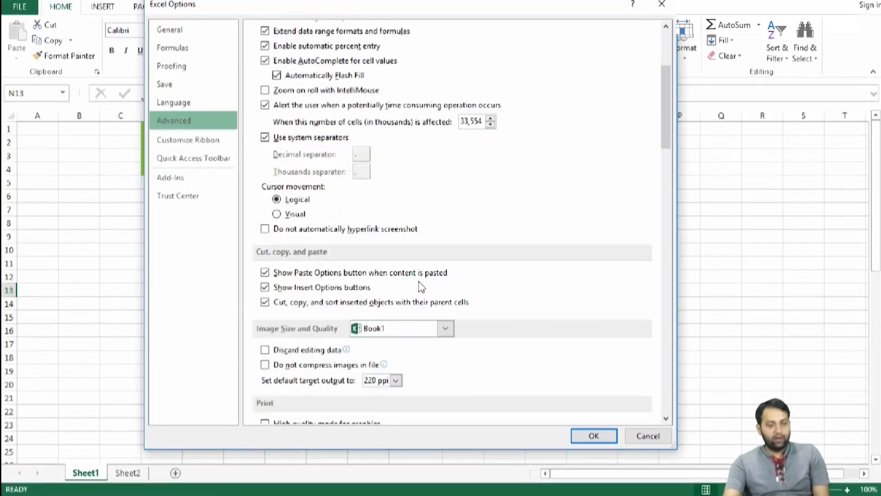
scroll(419, 281, "down", 15)
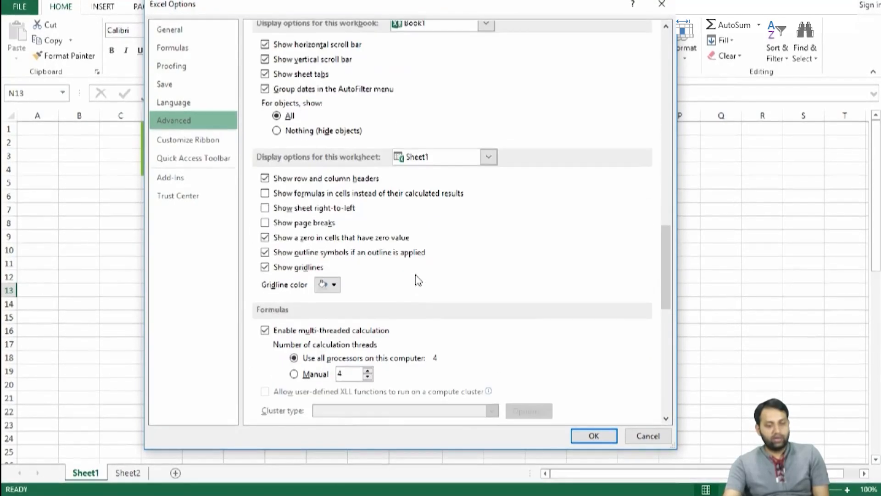
scroll(419, 280, "down", 5)
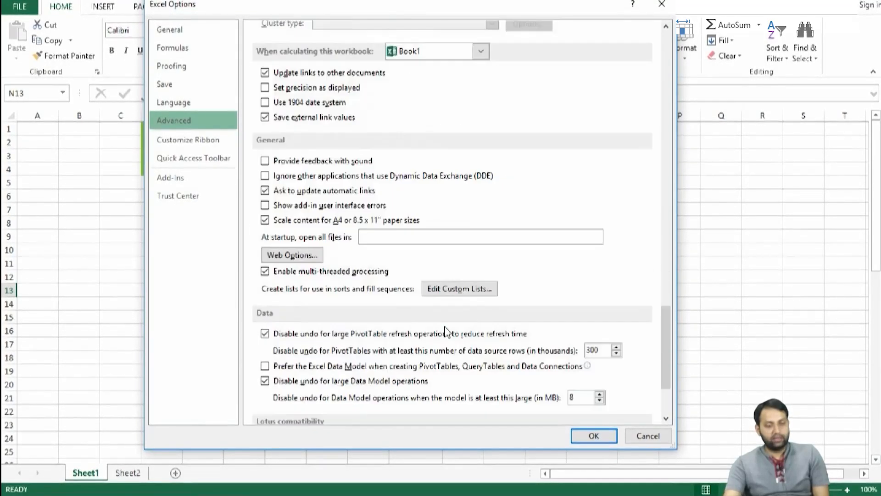
left_click(452, 288)
Import the names in cells N8 to N12 as a new custom list and accept the options
left_click_drag(538, 132, 333, 143)
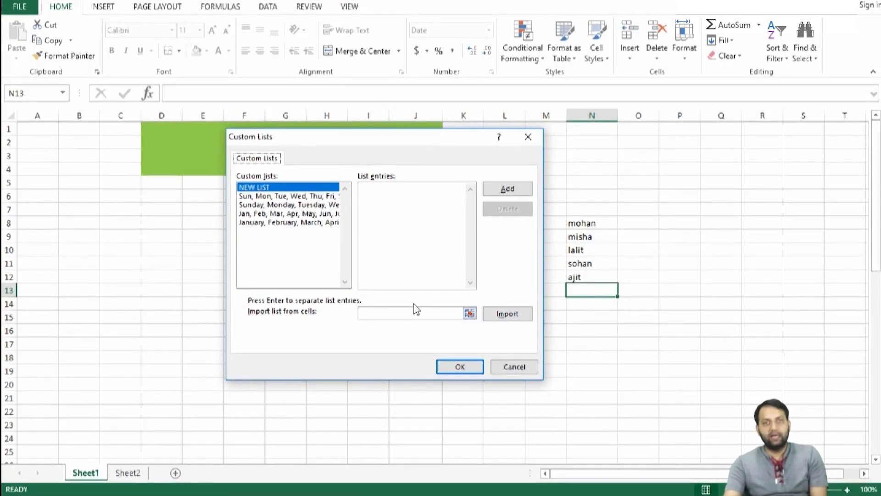
left_click(405, 315)
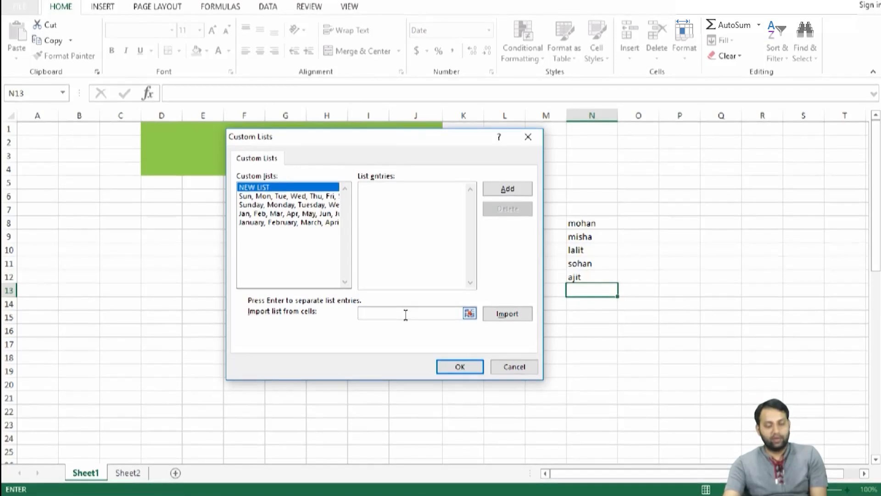
left_click_drag(448, 138, 266, 185)
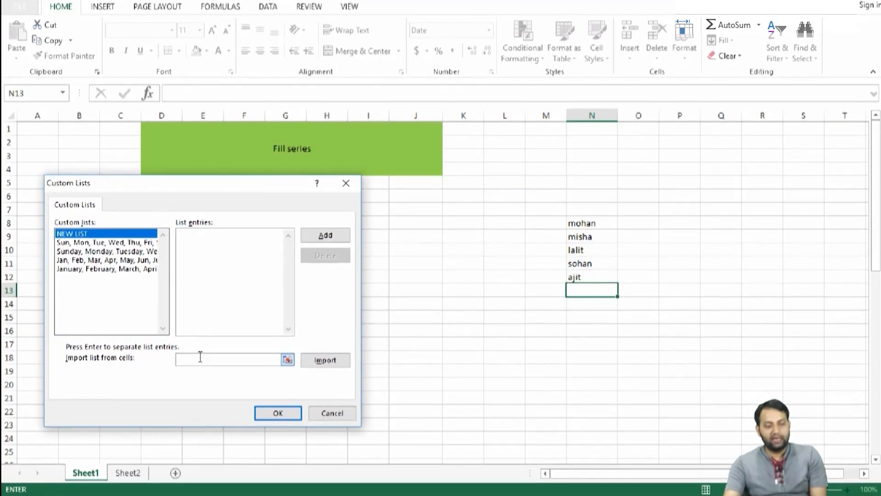
left_click(590, 224)
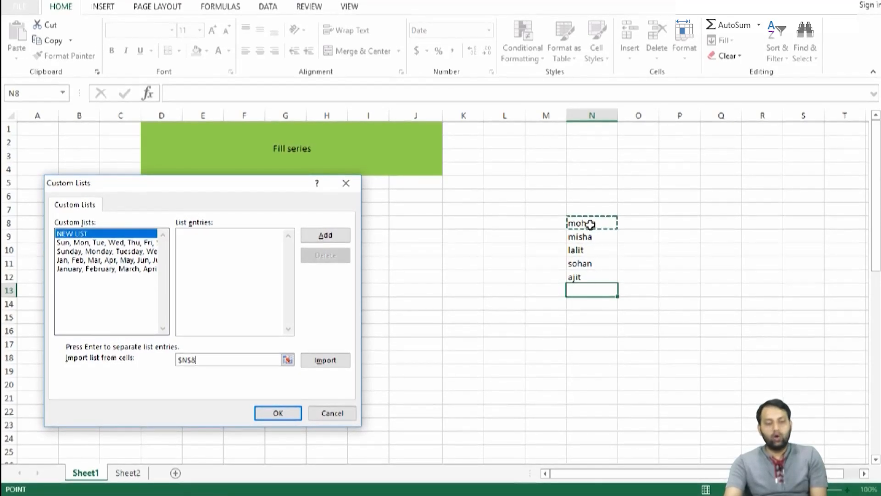
left_click_drag(590, 224, 587, 275)
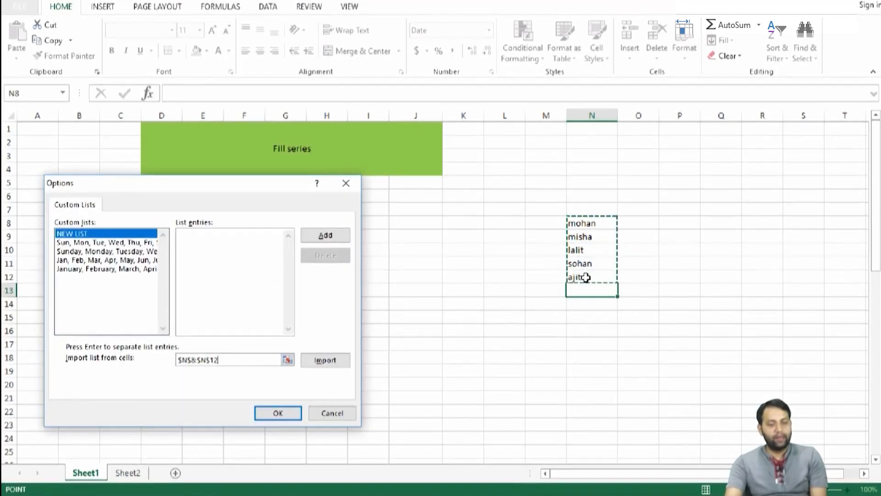
left_click(320, 362)
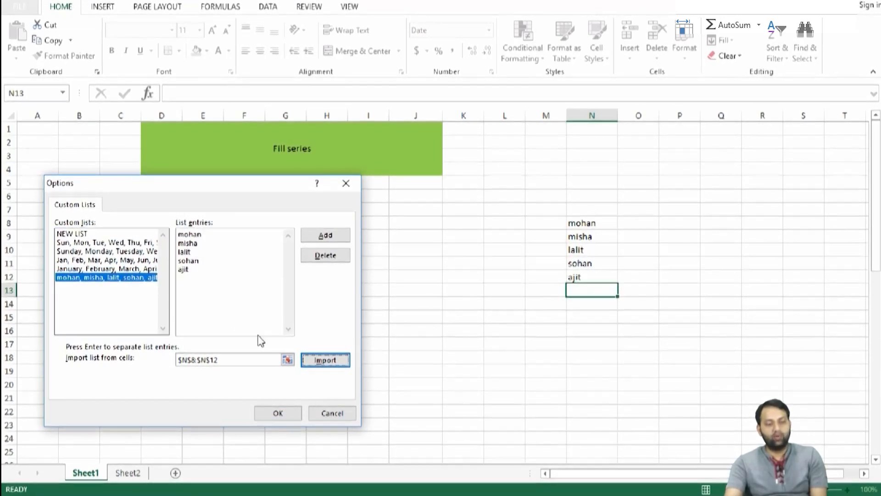
left_click(280, 414)
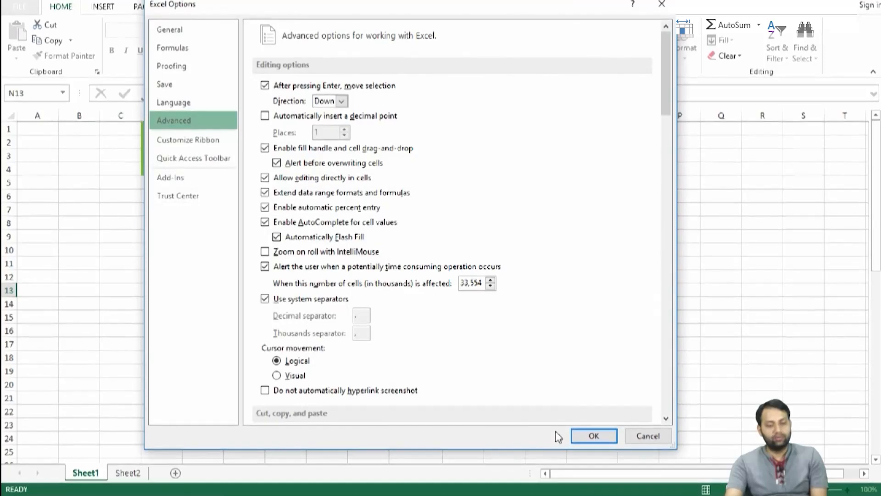
left_click(593, 436)
Enter the imported list's first name in cell J13, fill the names down to J22 and clear that range again
left_click(406, 288)
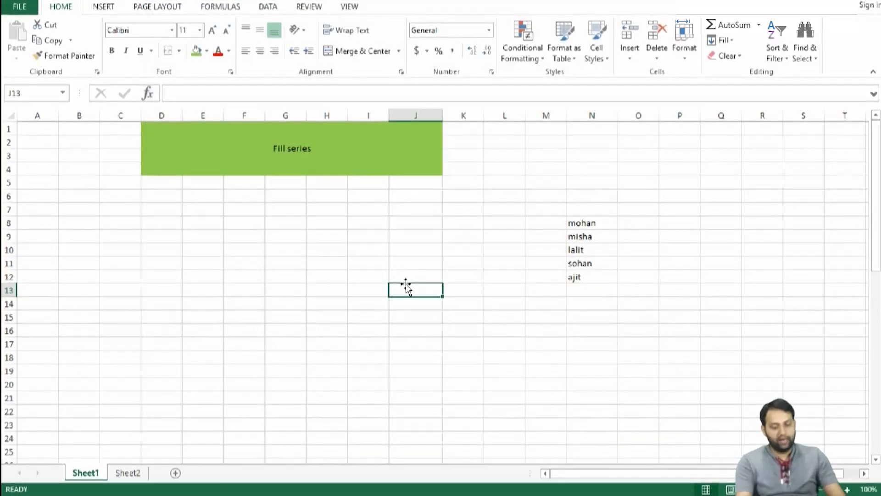
type("mohan")
key("Return")
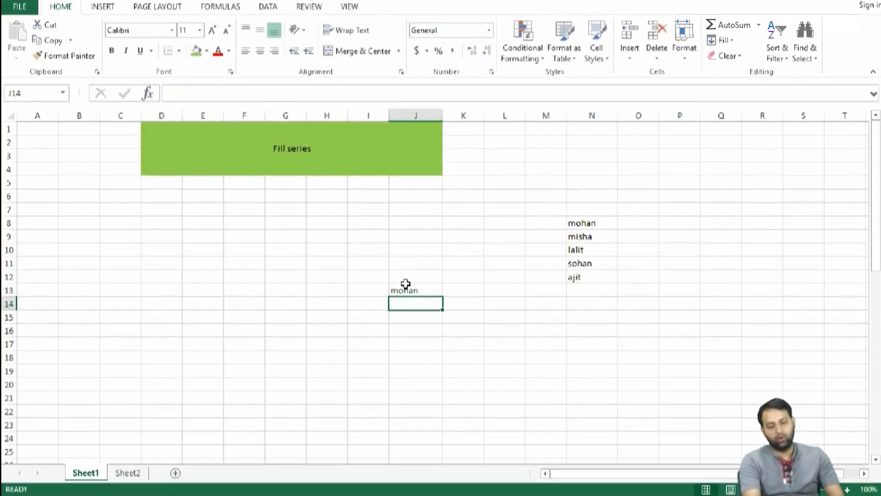
left_click(404, 287)
left_click_drag(441, 296, 441, 413)
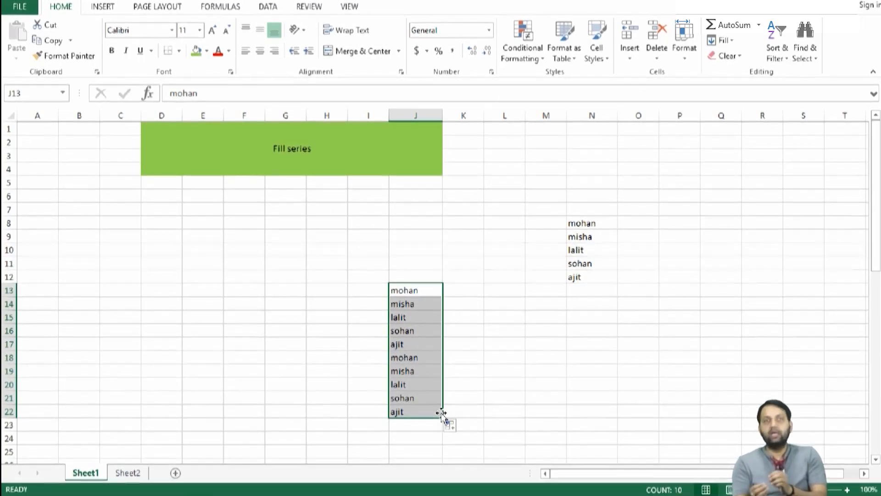
key("Delete")
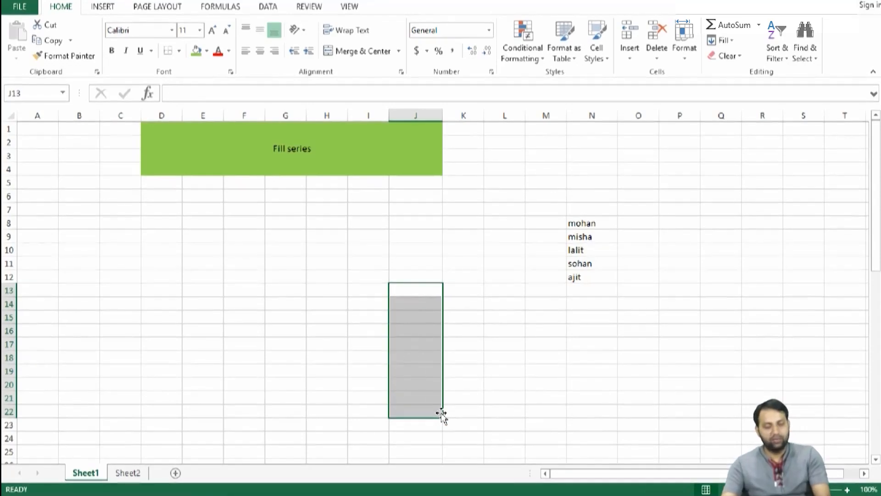
Clear the source names from cells N8 to N12
left_click(600, 223)
left_click_drag(599, 223, 590, 283)
key("Delete")
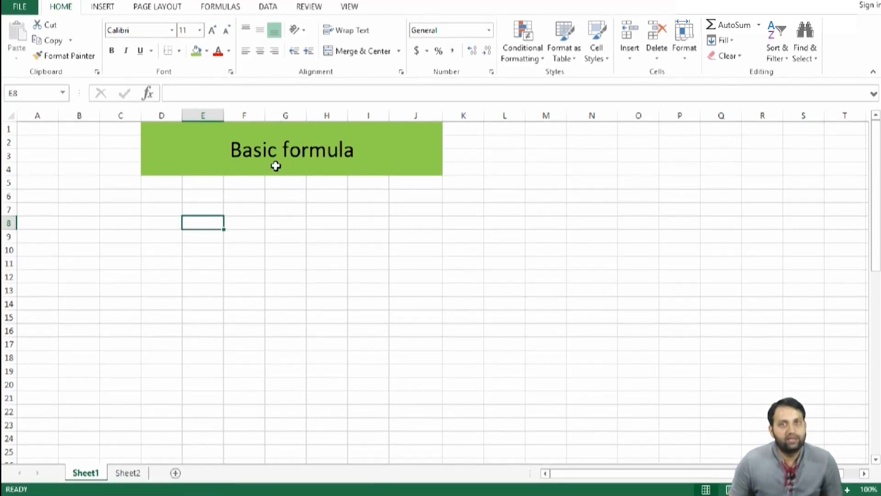
Enter the column headings Product, Rate, quantity and total in cells D7 to G7
left_click(267, 144)
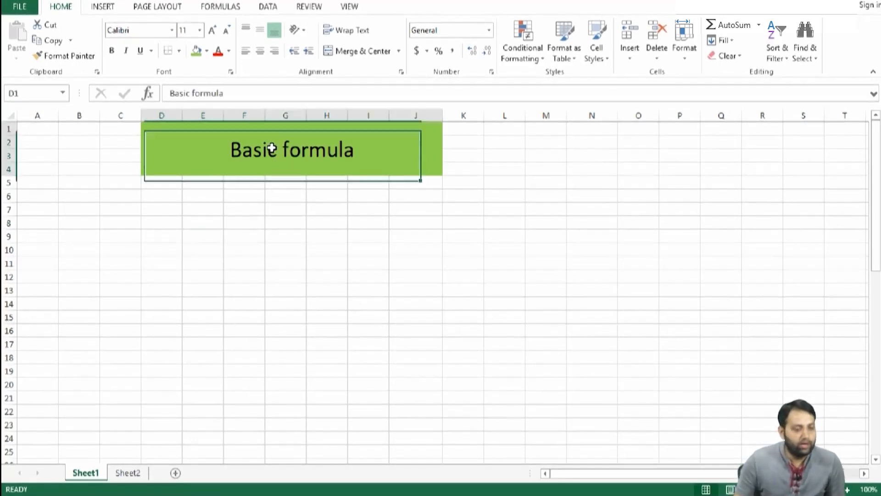
left_click(215, 211)
left_click(169, 217)
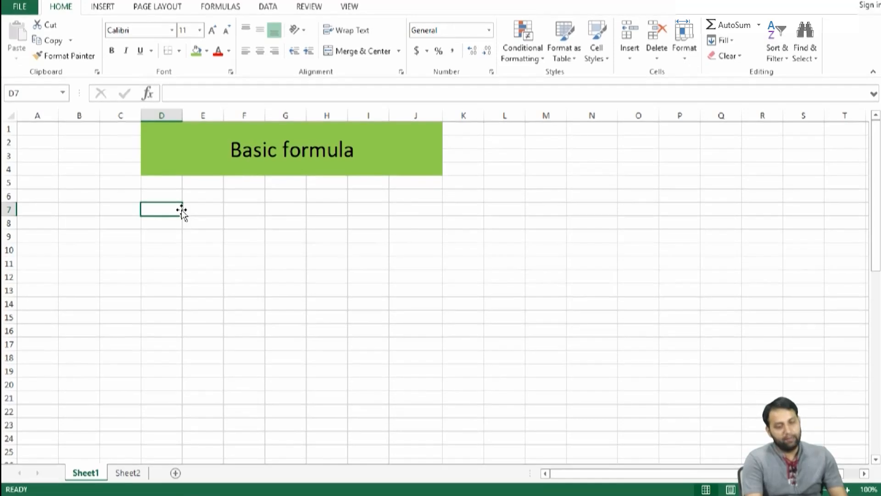
type("Product")
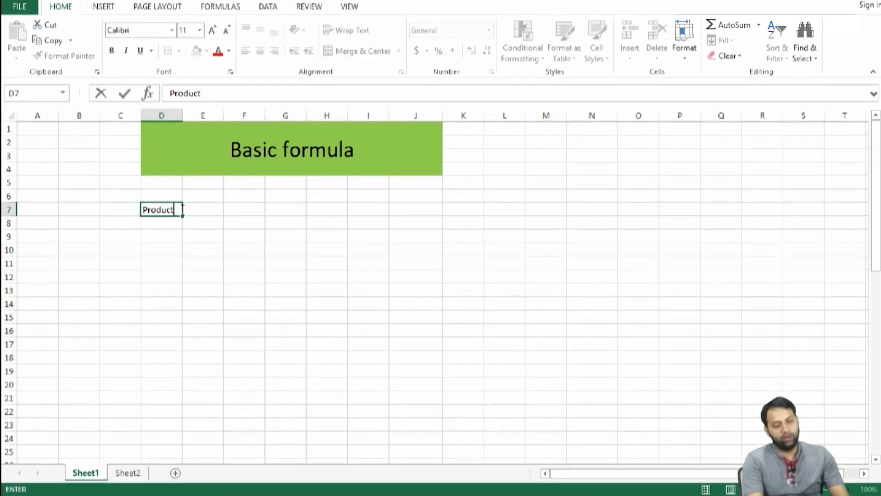
key("Tab")
type("Rate")
key("Tab")
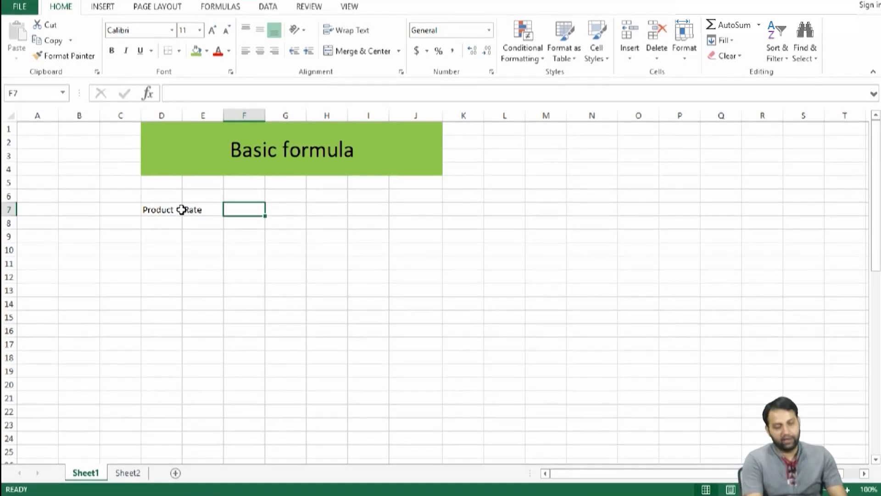
type("qua")
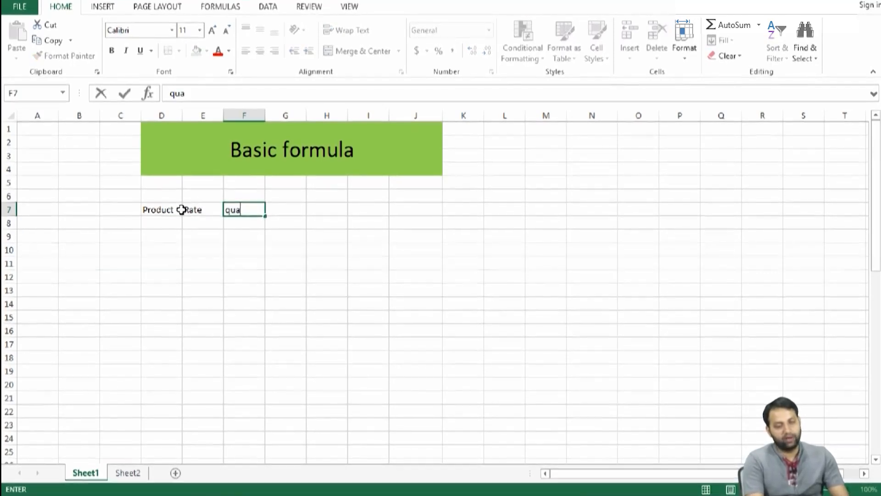
type("ntity")
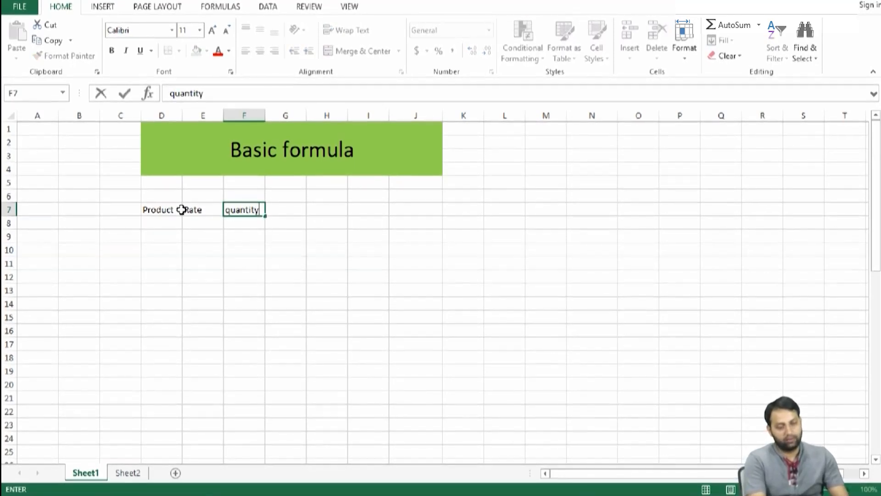
key("Tab")
type("total")
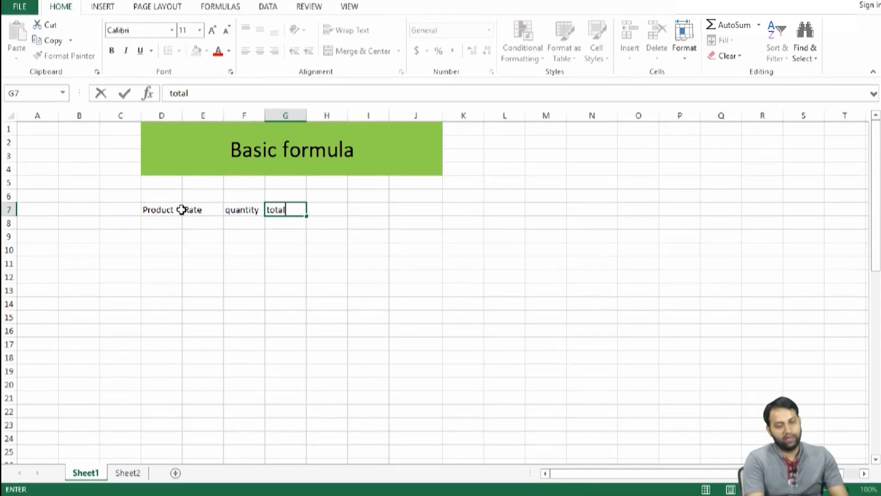
key("Return")
List the products a, b, c, d, e and f down the Product column in cells D8 to D13
left_click(171, 221)
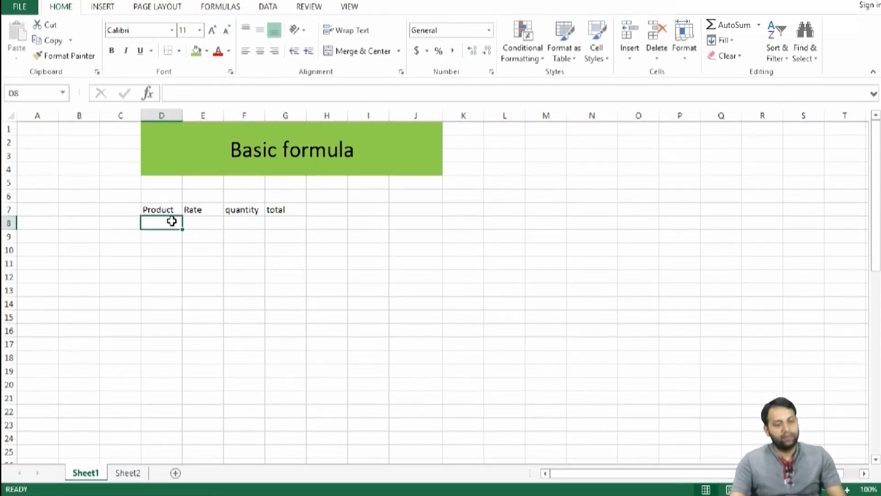
type("a")
key("Return")
type("b")
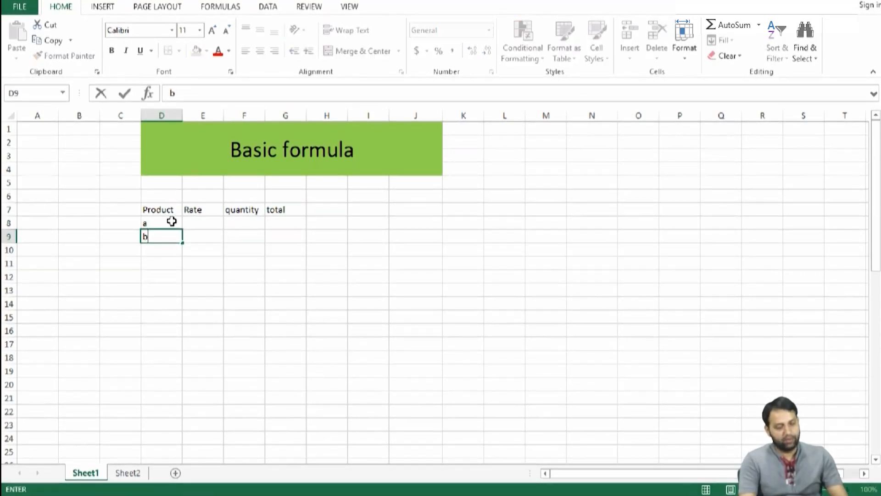
key("Return")
type("c")
key("Return")
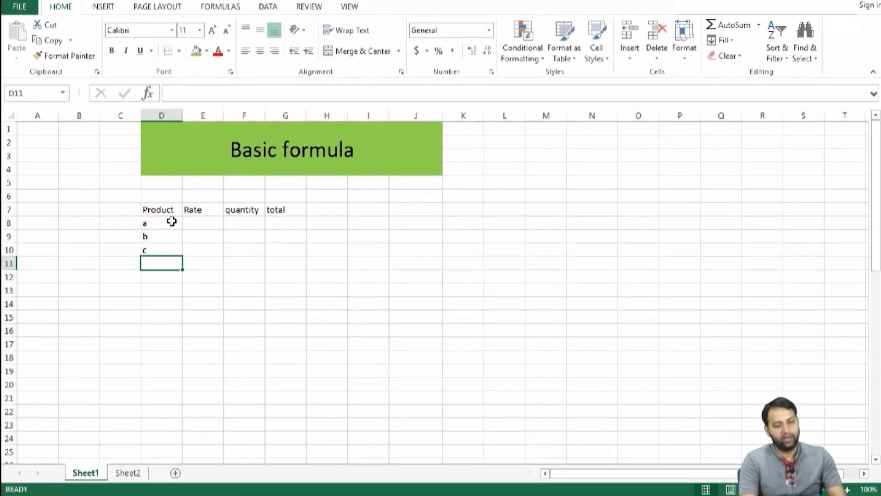
type("d")
key("Return")
type("e")
key("Return")
type("f")
key("Return")
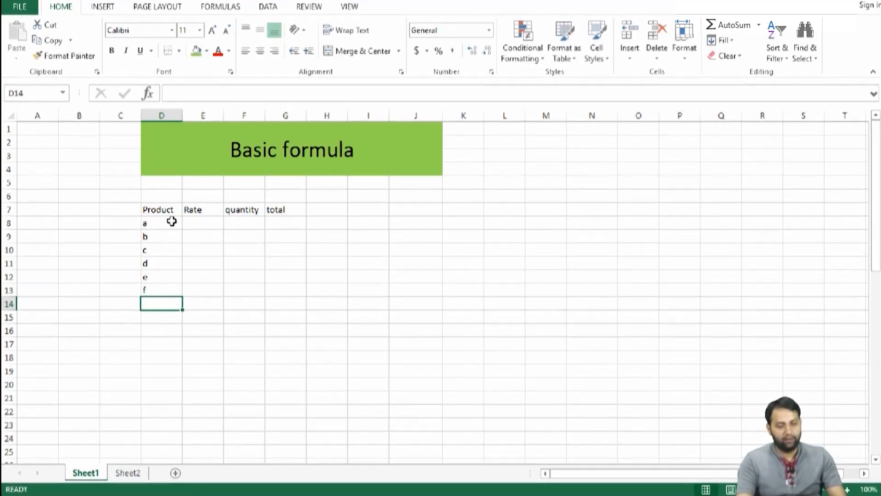
Fill the Rate column in cells E8 to E13 with 45, 35, 67, 98, 74 and 68
left_click(192, 222)
type("45")
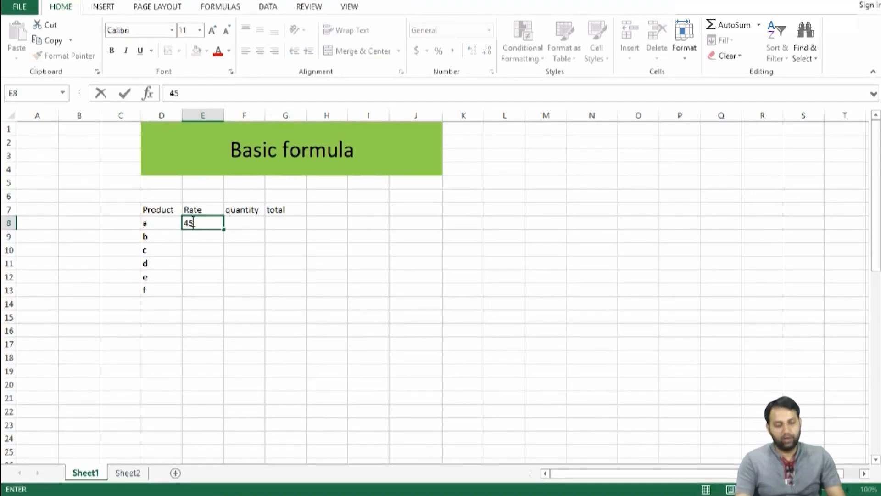
key("Return")
type("35")
key("Return")
type("67")
key("Return")
type("98")
key("Return")
type("74")
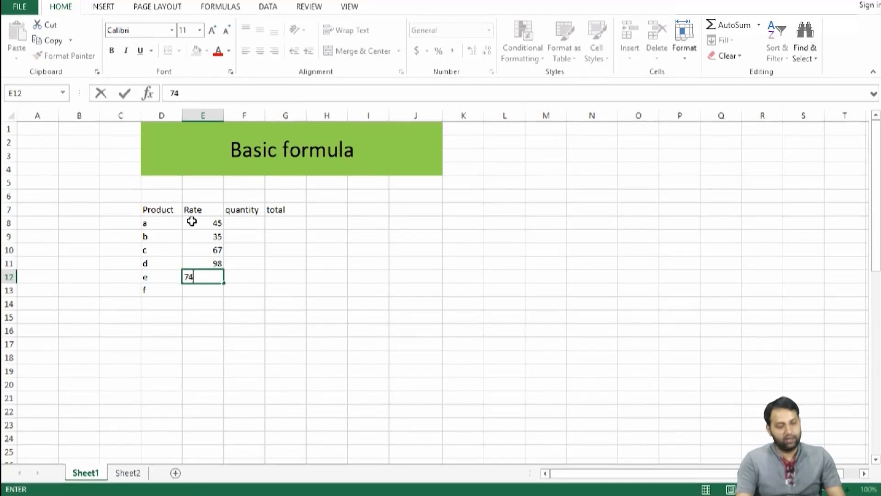
key("Return")
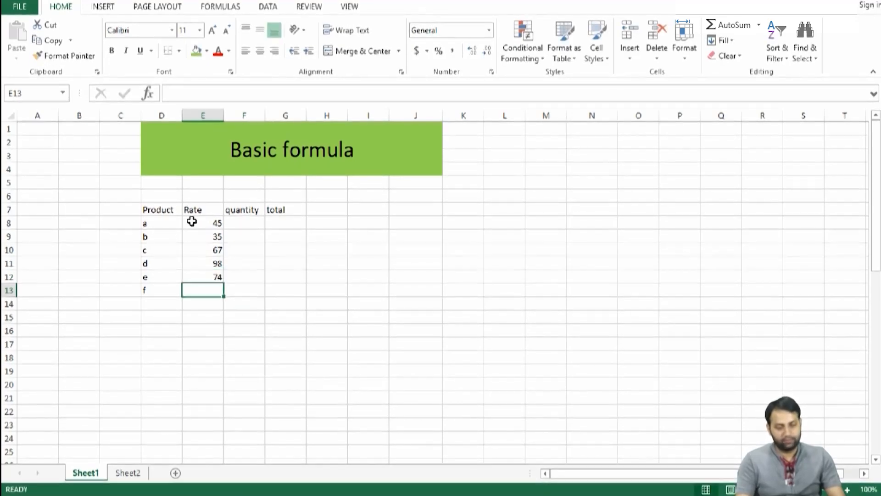
type("68")
key("Tab")
Fill the quantity column in cells F8 to F13 with 8, 9, 6, 7, 5 and 6
key("Up")
key("Up")
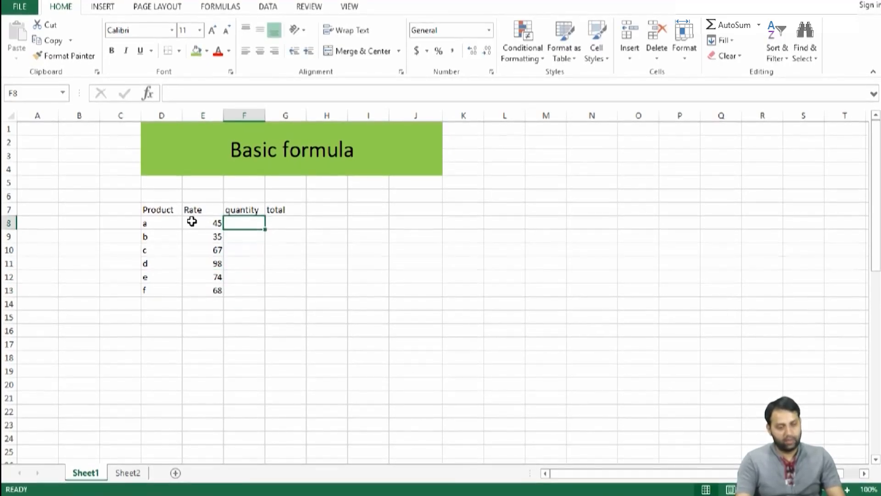
type("8")
key("Return")
type("9")
key("Return")
type("6")
key("Return")
type("7")
key("Return")
type("5")
key("Return")
type("6")
key("Return")
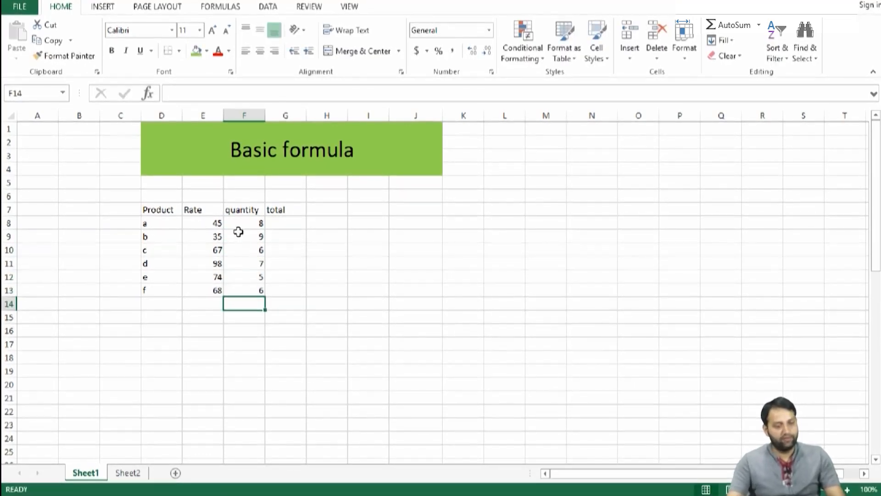
left_click(398, 305)
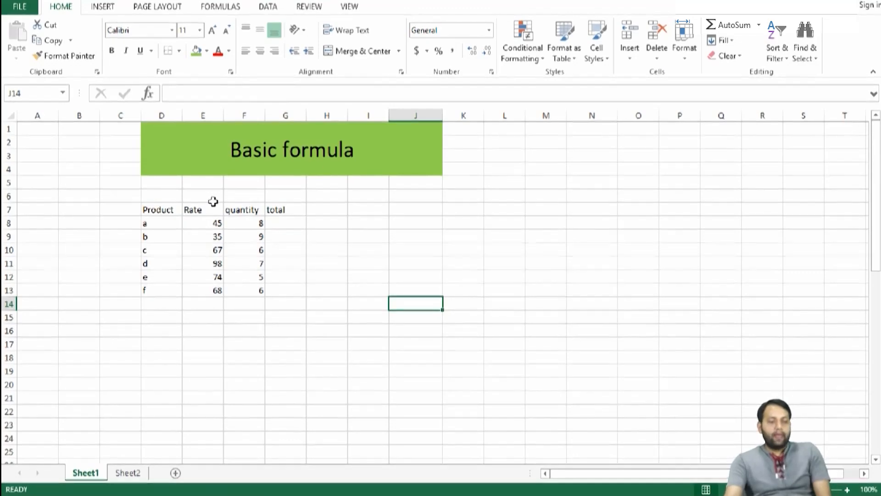
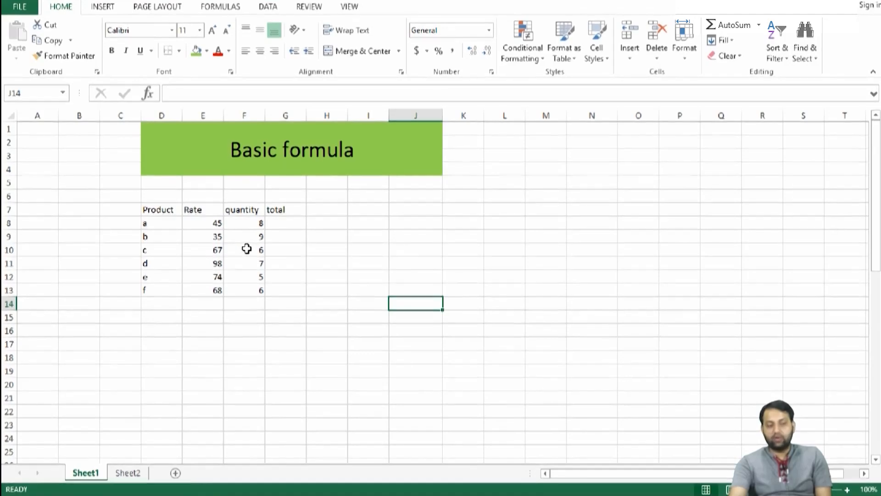
Calculate product a's total in cell G8 by multiplying Rate by quantity with the formula =e8*f8
left_click(284, 221)
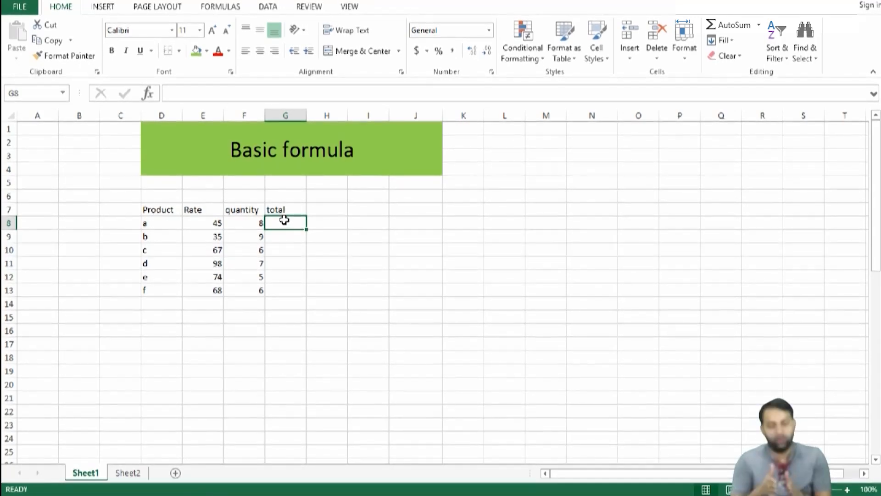
left_click(211, 222)
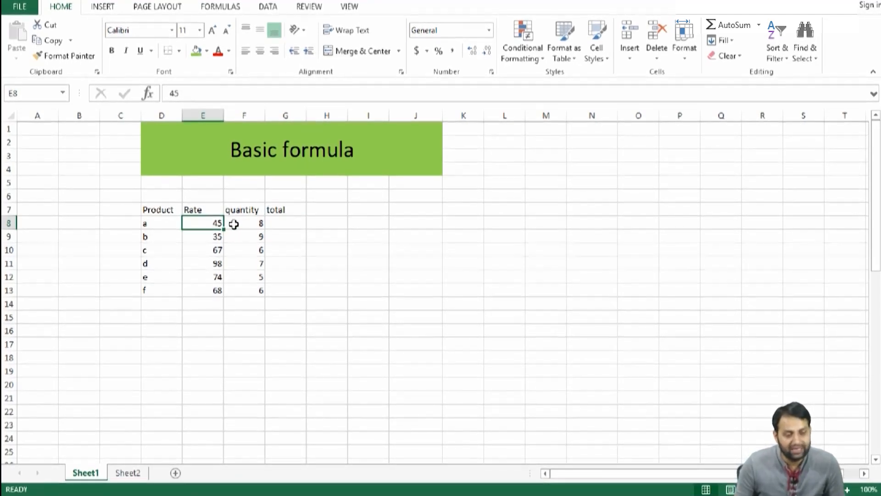
left_click(277, 225)
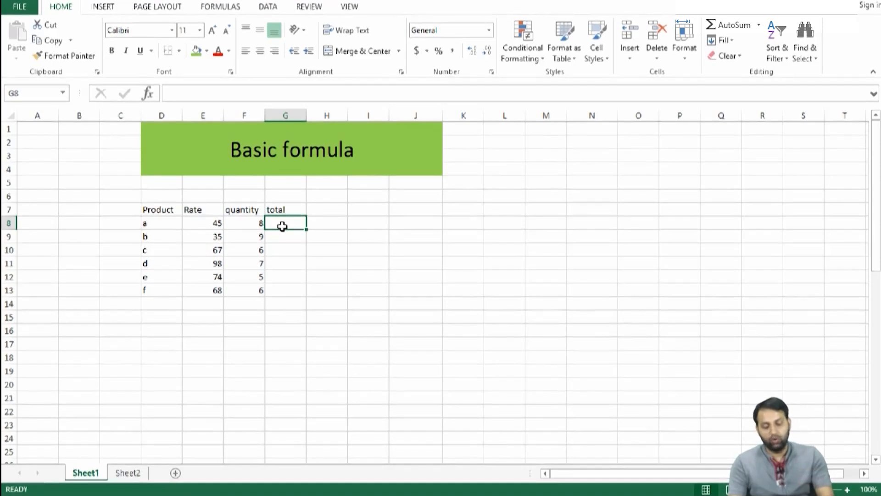
type("=")
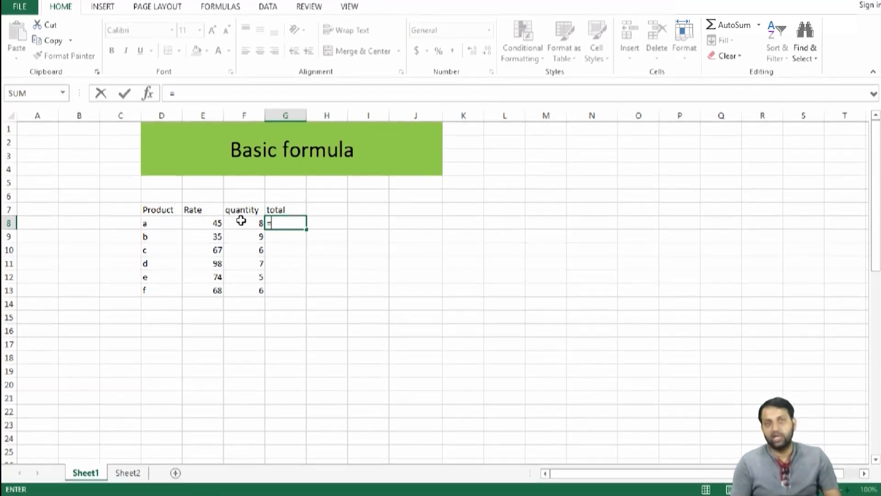
type("f8")
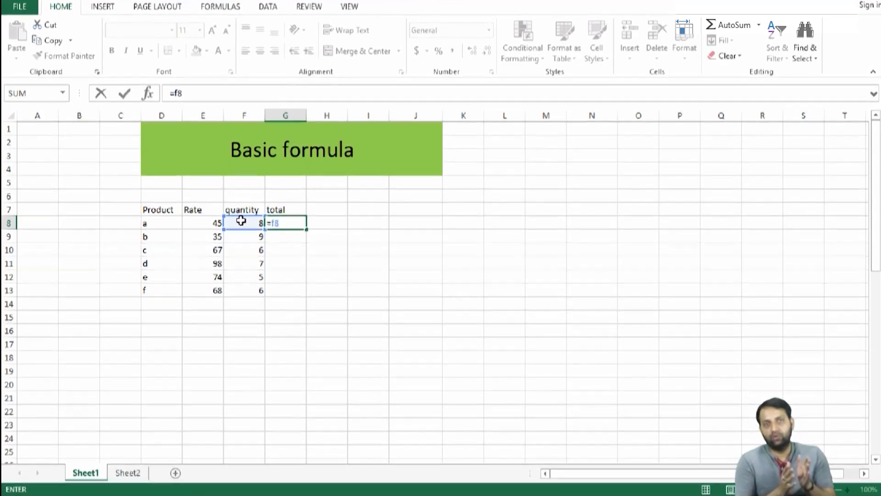
type("*")
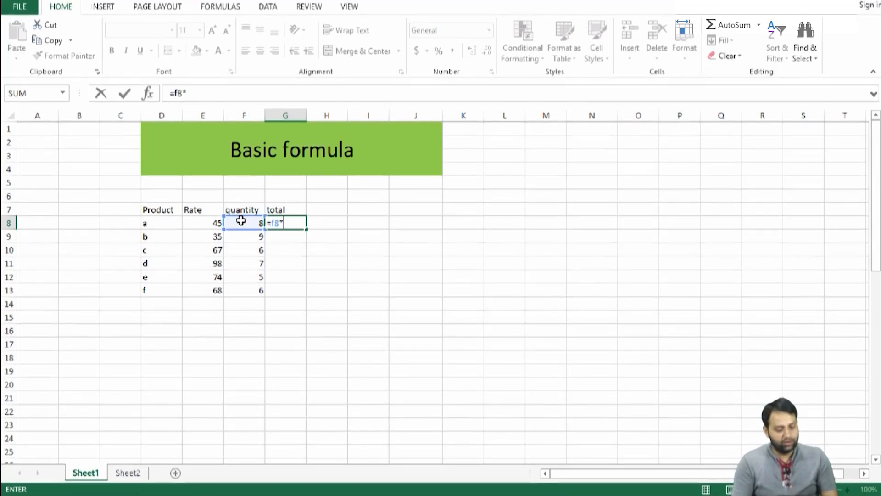
key("BackSpace")
key("BackSpace")
key("BackSpace")
type("e8*")
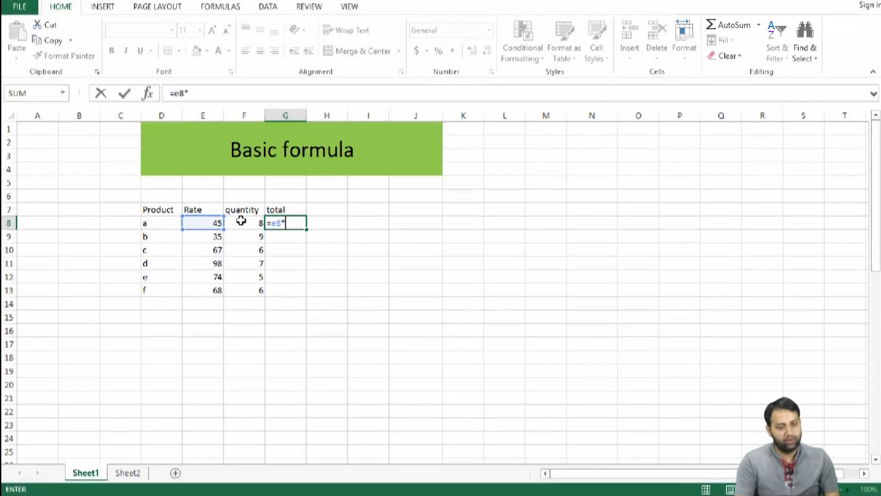
type("f8")
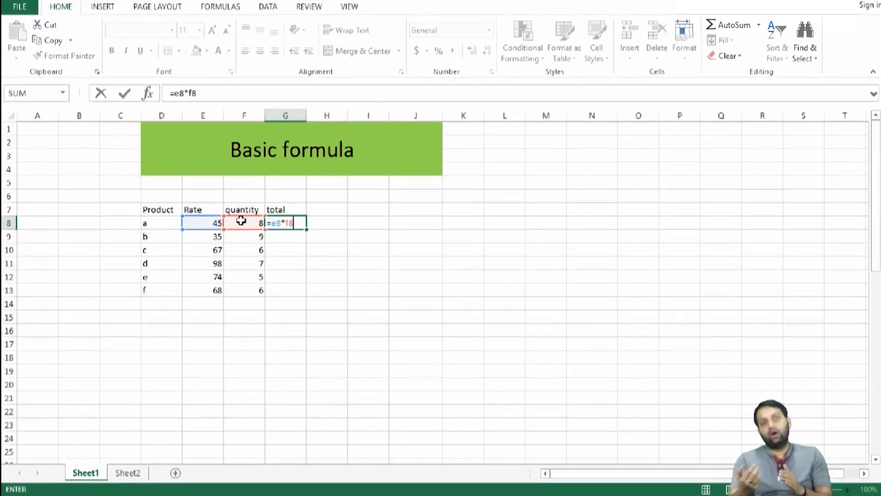
key("Return")
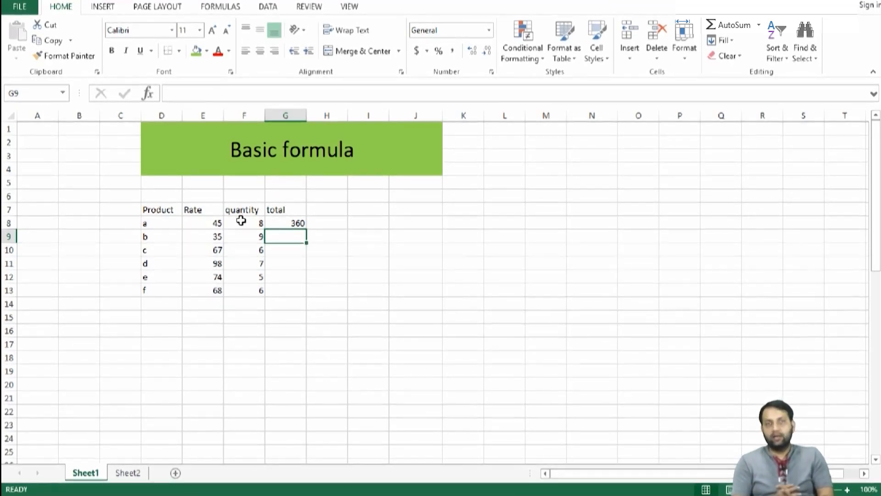
Clear the total in cell G8 and re-enter the formula =e8*f8
left_click(296, 222)
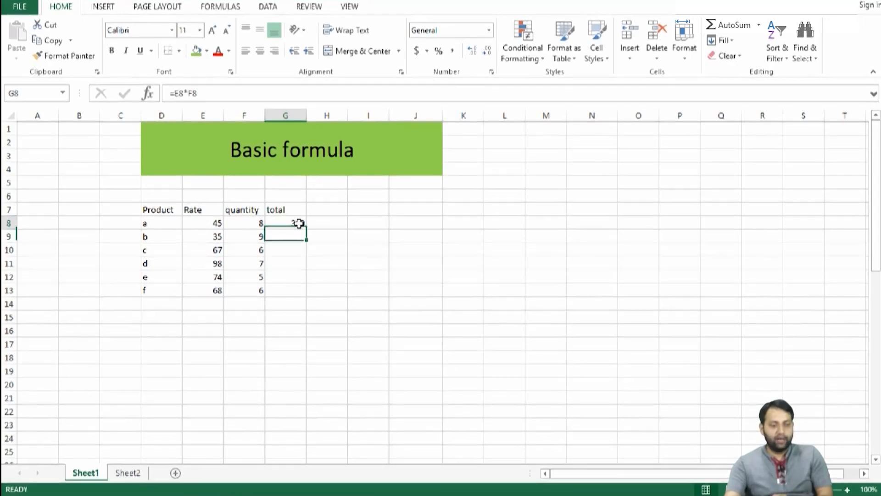
key("Delete")
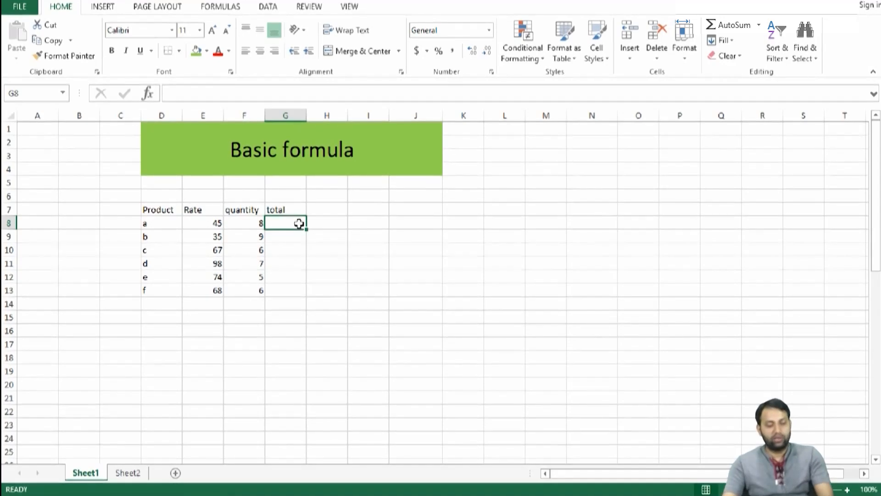
type("=")
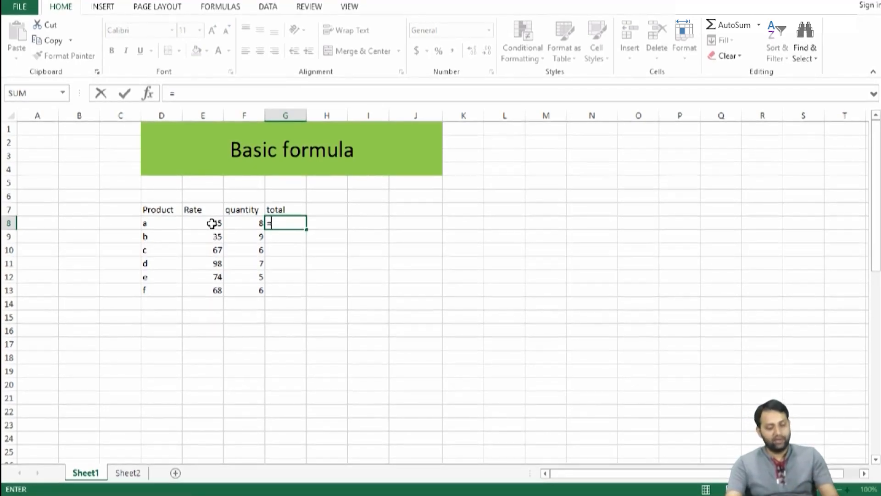
type("e")
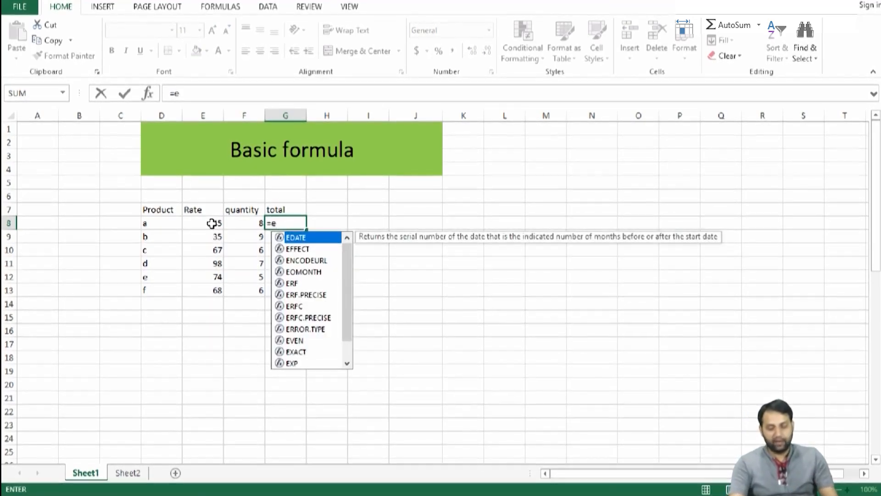
type("8*")
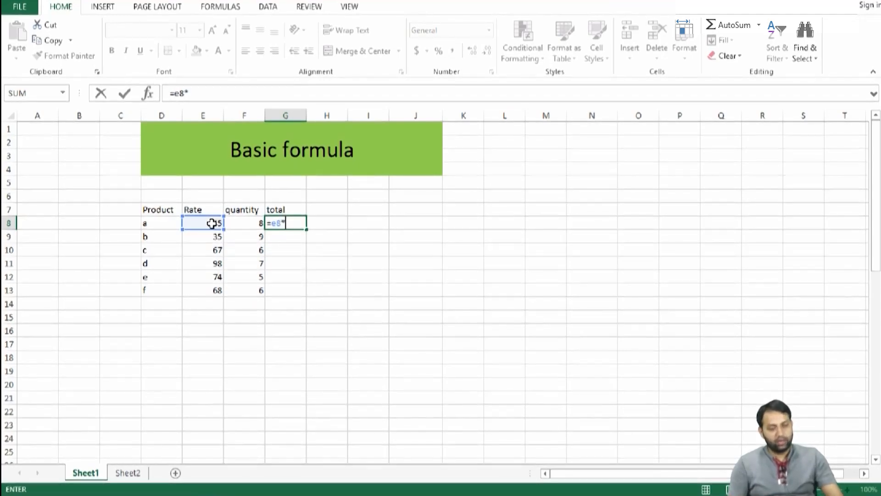
type("f8")
key("Return")
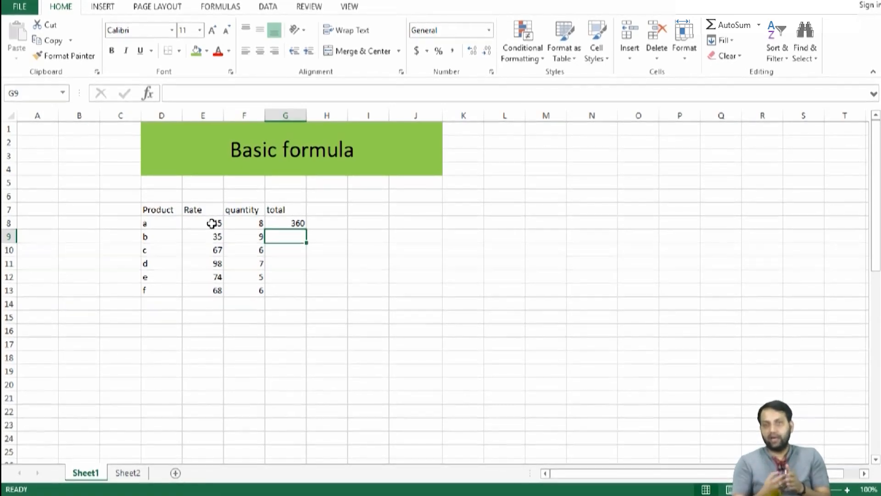
Copy the G8 formula down the total column to G13, and clear the copies in G9 to G13
left_click(291, 224)
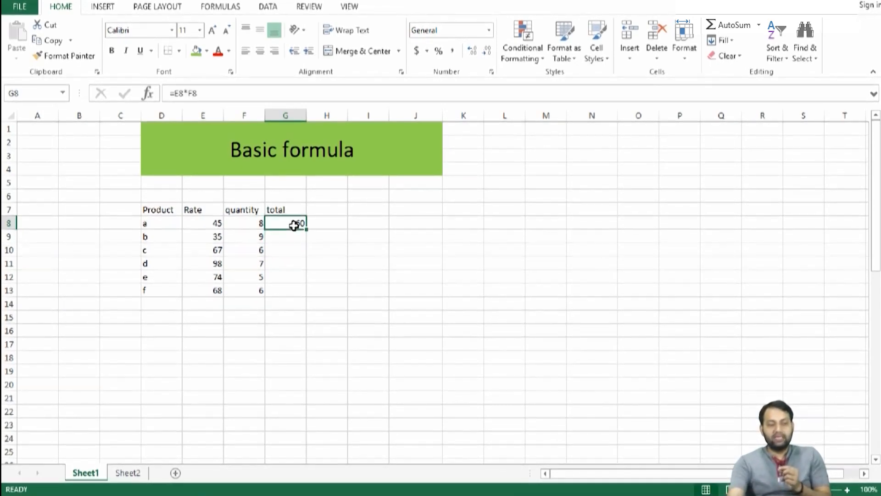
left_click_drag(306, 231, 306, 232)
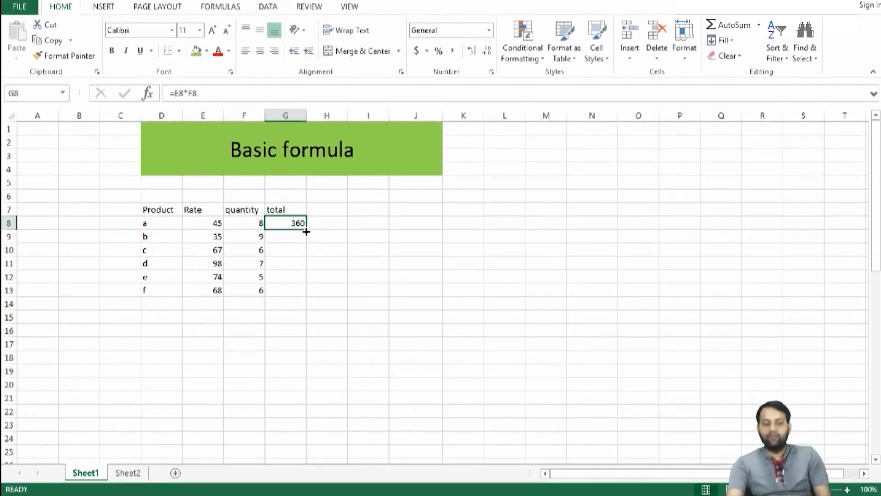
left_click_drag(306, 231, 305, 297)
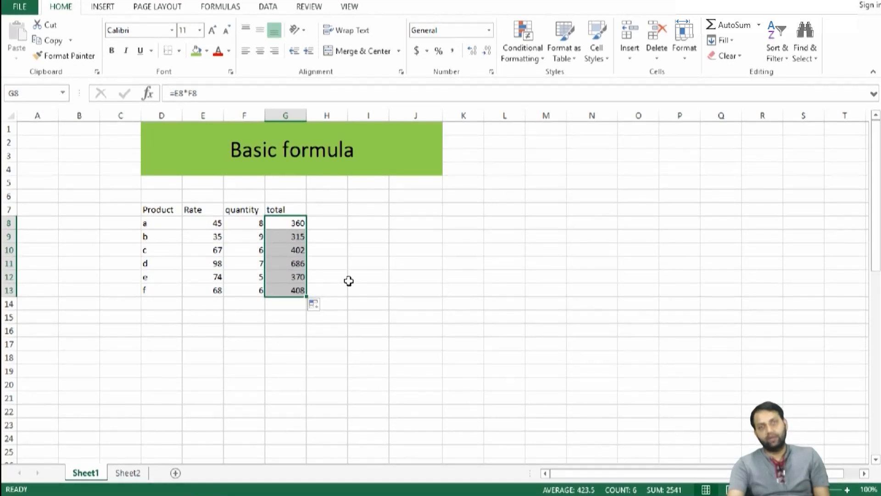
left_click_drag(289, 238, 293, 286)
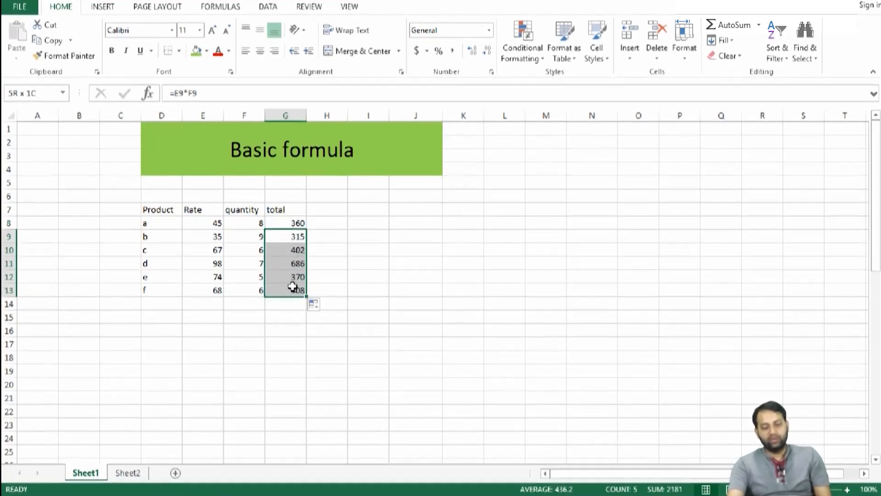
key("Delete")
Repeat the fill of the G8 formula through row 13 and delete the filled totals below G8
left_click(288, 223)
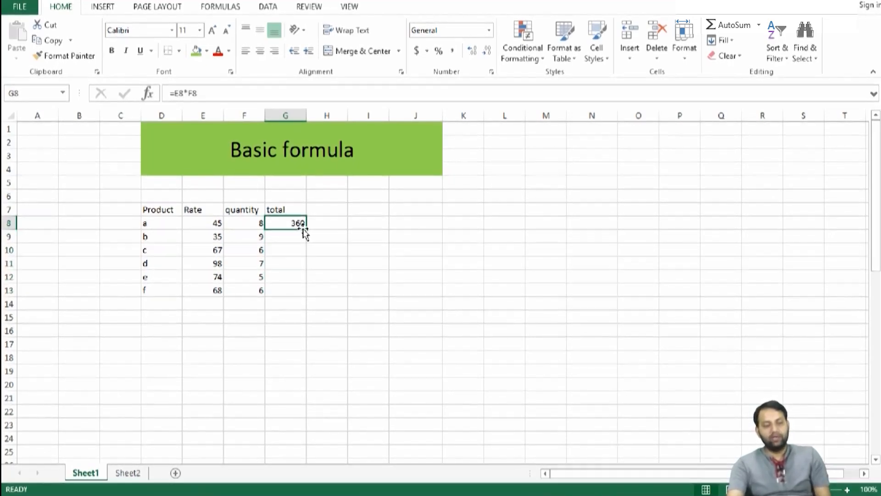
left_click_drag(305, 227, 299, 300)
left_click(339, 291)
left_click_drag(296, 236, 299, 291)
key("Delete")
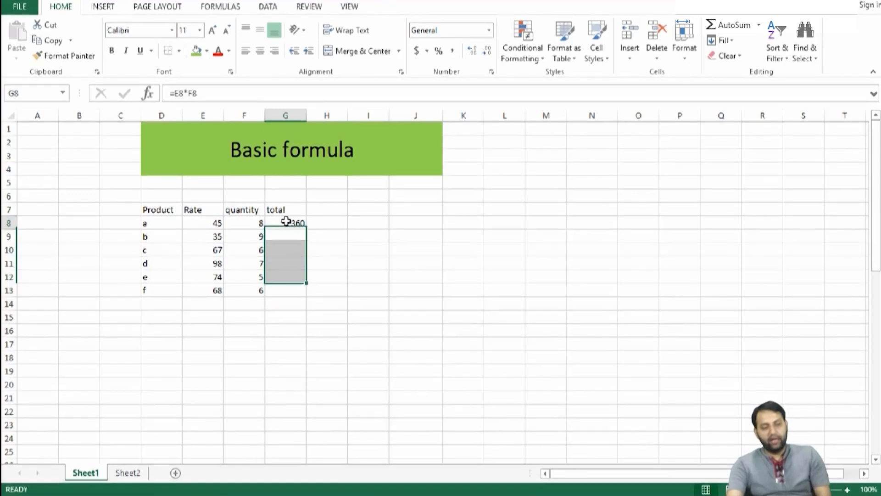
Auto-fill the G8 formula to the table's last row and clear the whole range G8 to G13
left_click(286, 221)
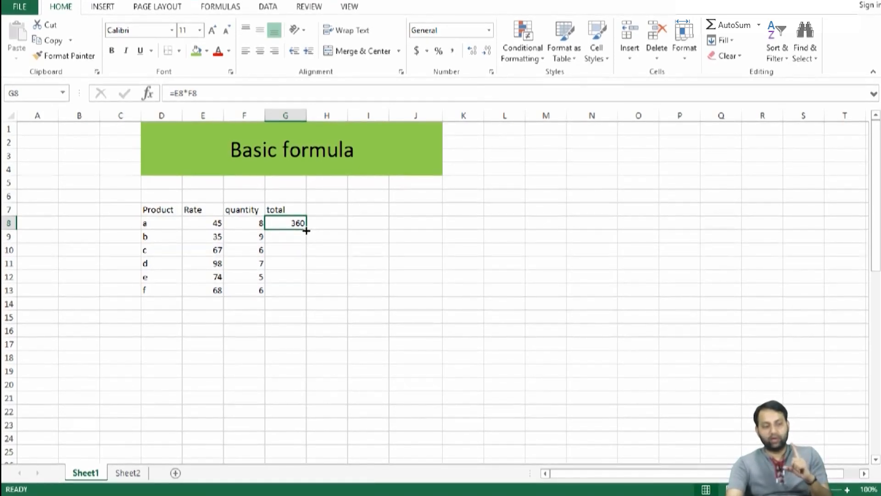
double_click(307, 231)
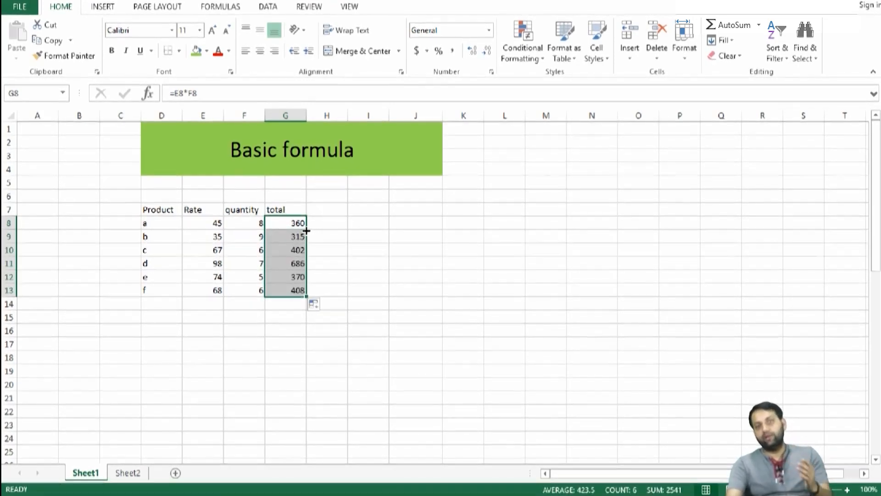
left_click_drag(291, 228, 298, 295)
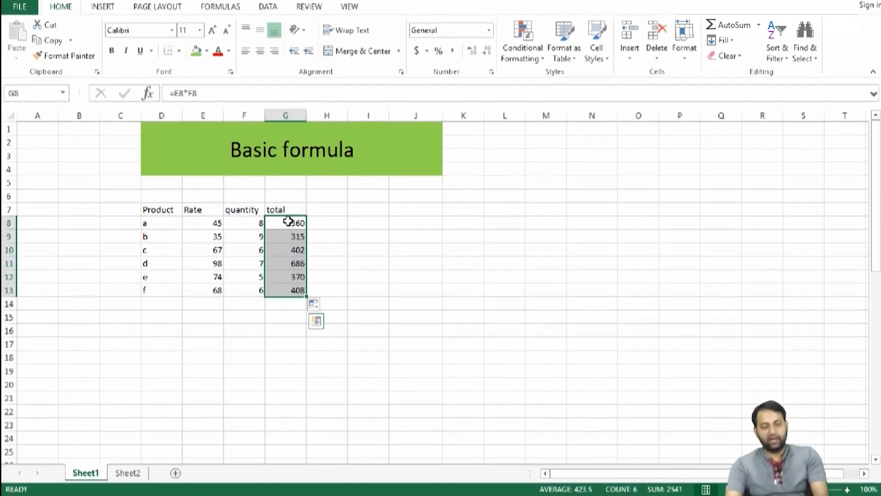
key("Delete")
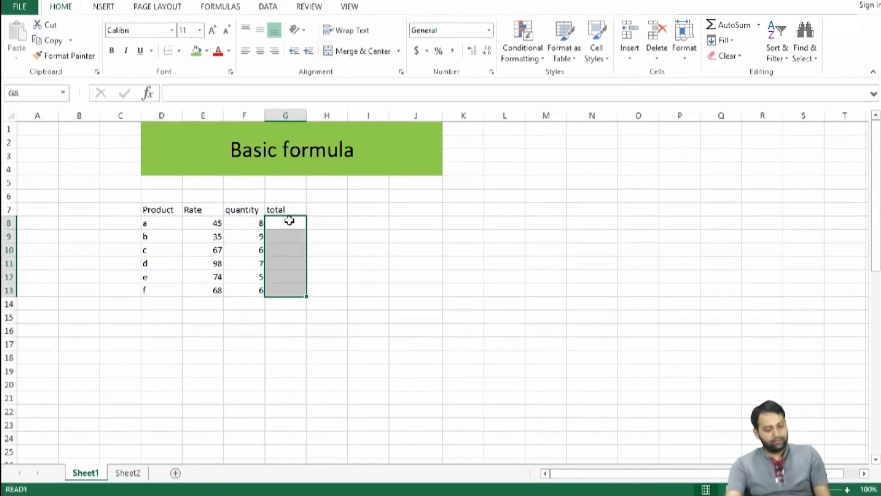
Restore the deleted totals and clear only cells G9 to G13
key("ctrl+v")
left_click_drag(290, 236, 295, 291)
key("Delete")
Apply Fill Down to the selected range G8 to G13, and clear all totals in that range
left_click(290, 223)
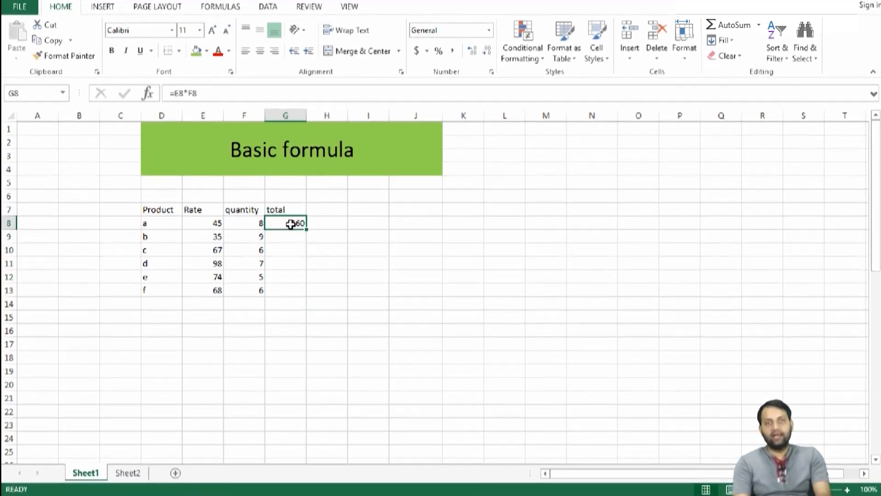
key("shift+Down")
key("shift+Down")
key("shift+Down")
key("shift+Down")
key("shift+Down")
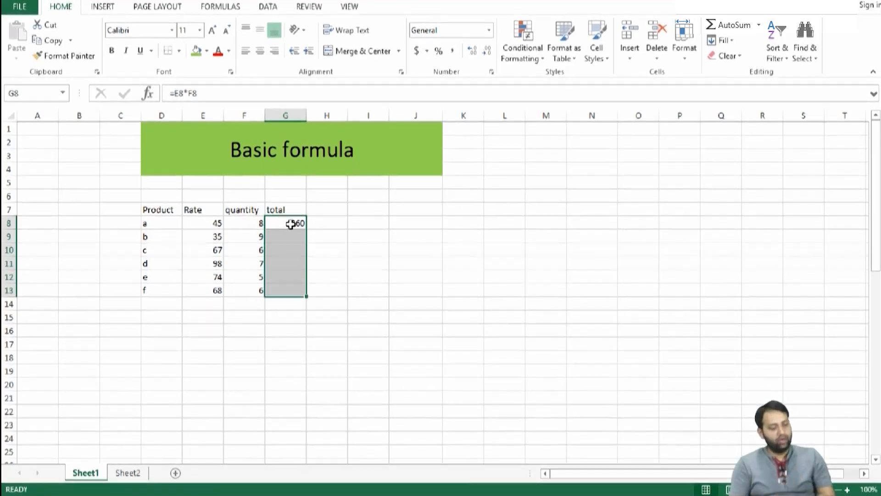
key("ctrl+d")
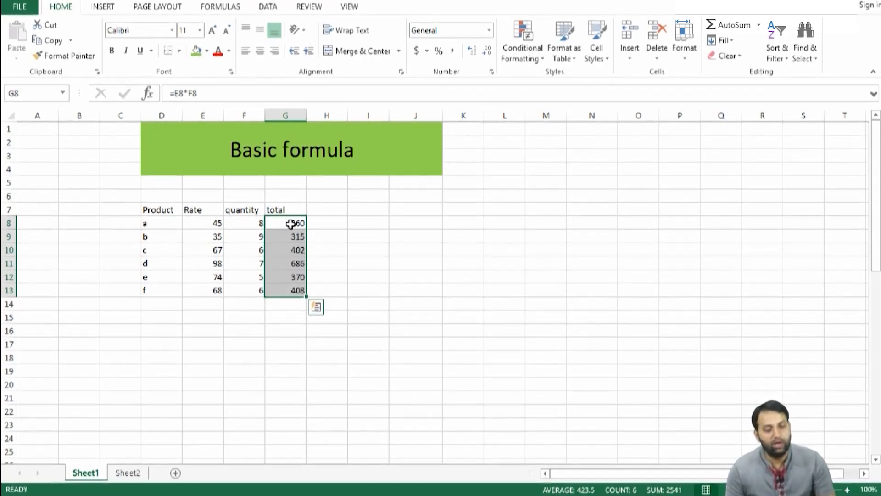
key("Delete")
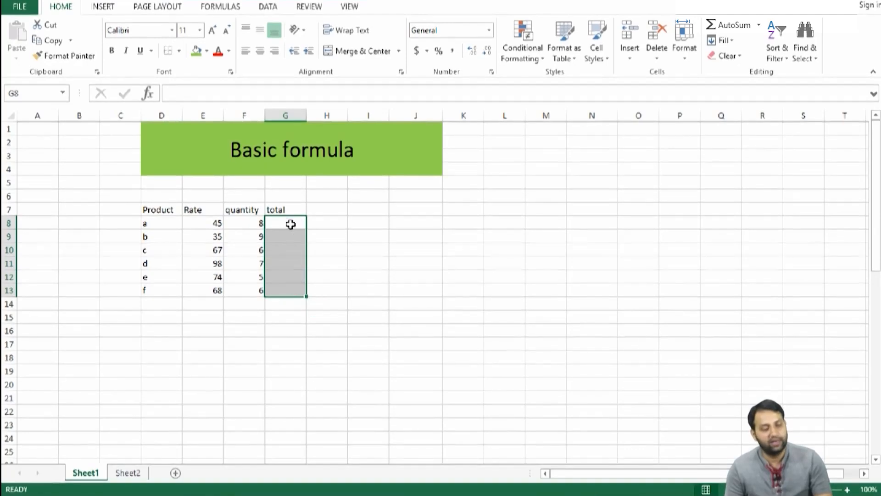
Enter =E8*F8 in cell G8 by picking the Rate and quantity cells, and fill the formula down to G13
left_click(291, 224)
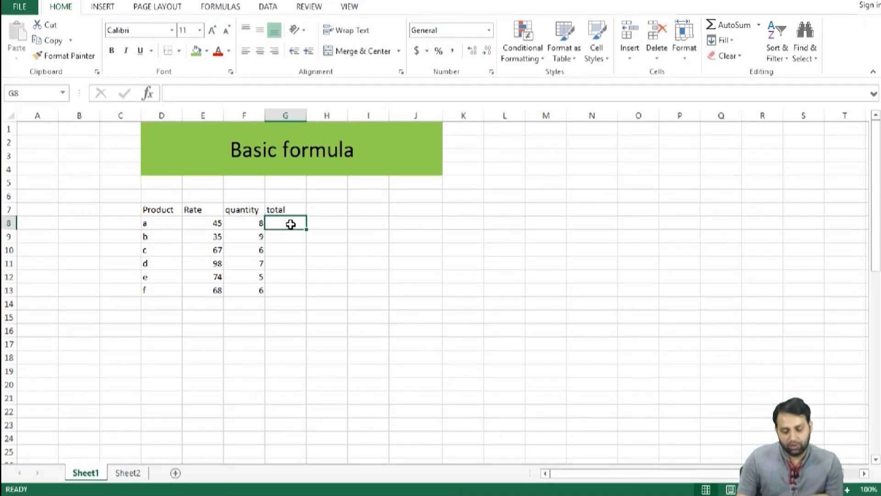
type("=")
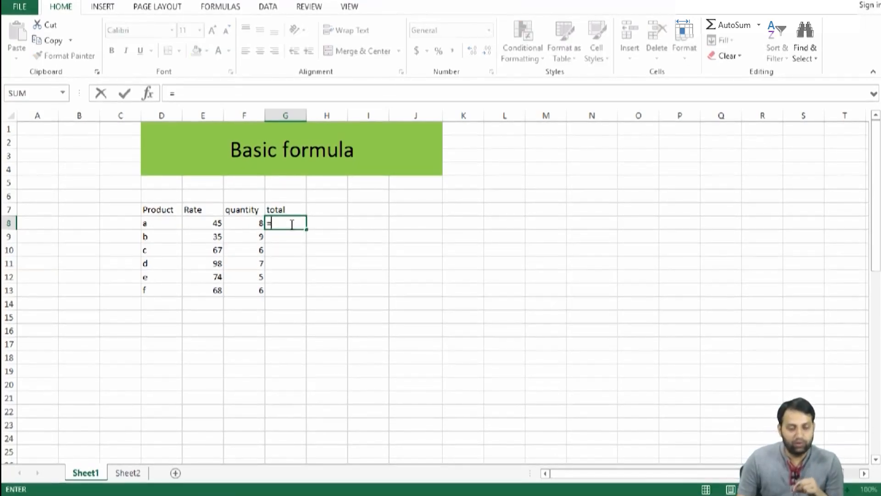
left_click(211, 224)
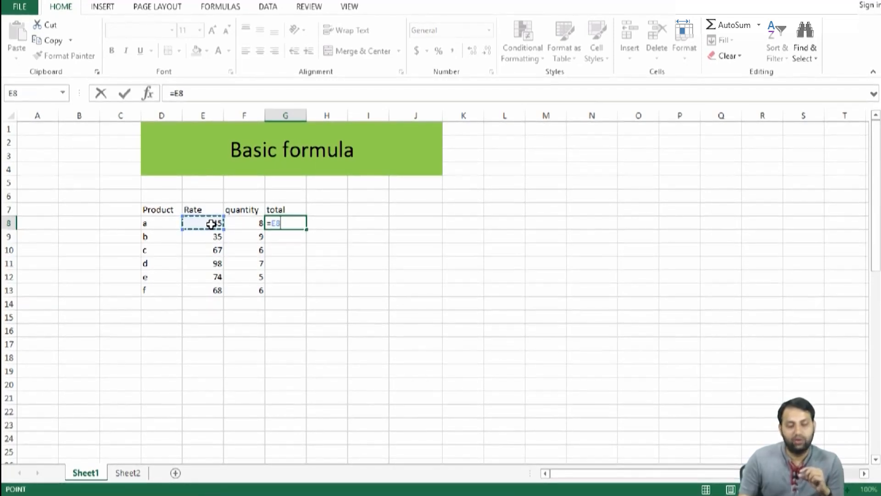
type("*")
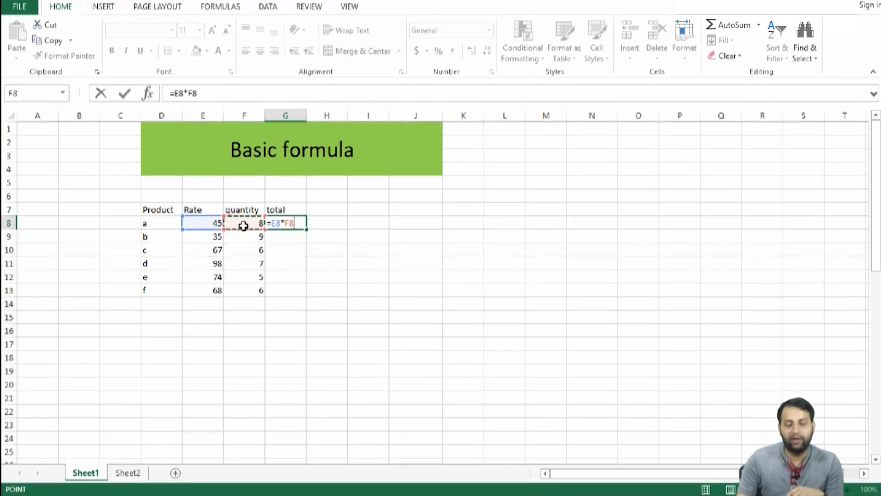
key("Return")
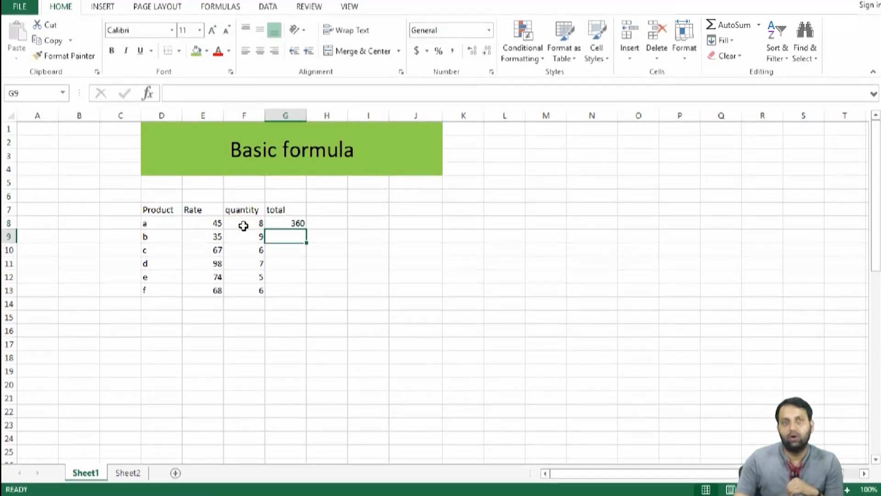
left_click(289, 224)
left_click_drag(307, 228, 307, 297)
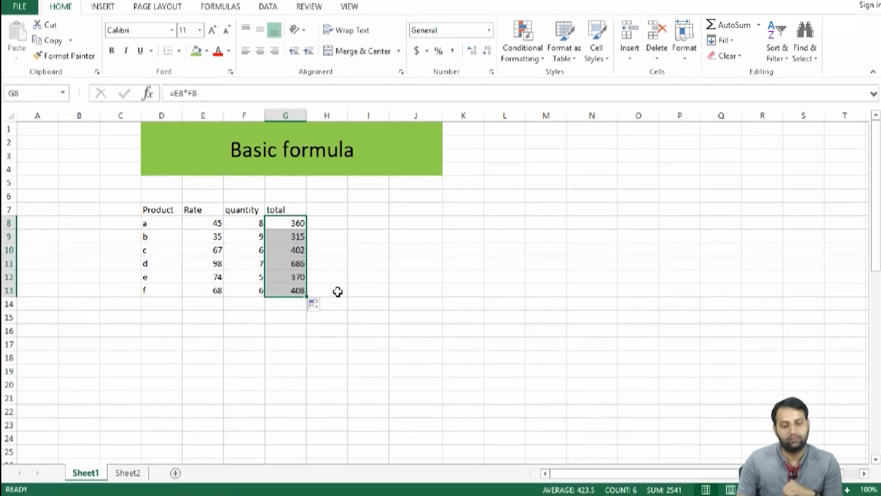
Enter 100 in cell L5 and 50 in cell P9
left_click(338, 290)
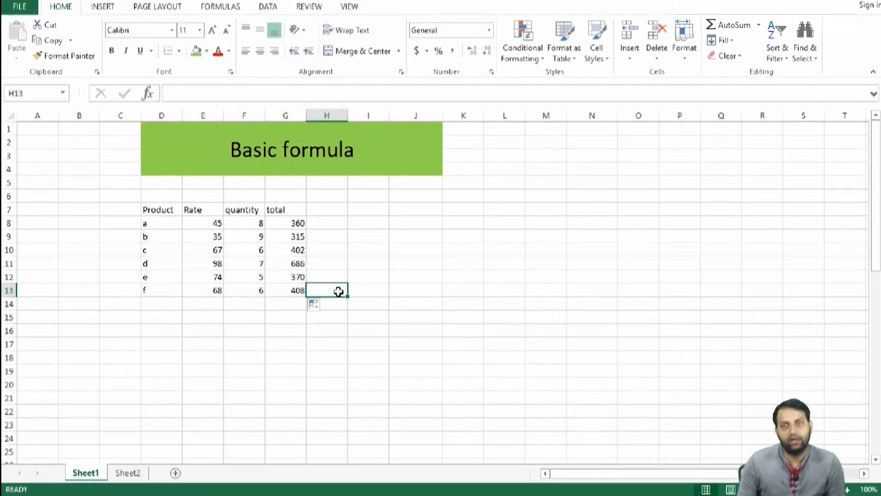
left_click(500, 184)
type("100")
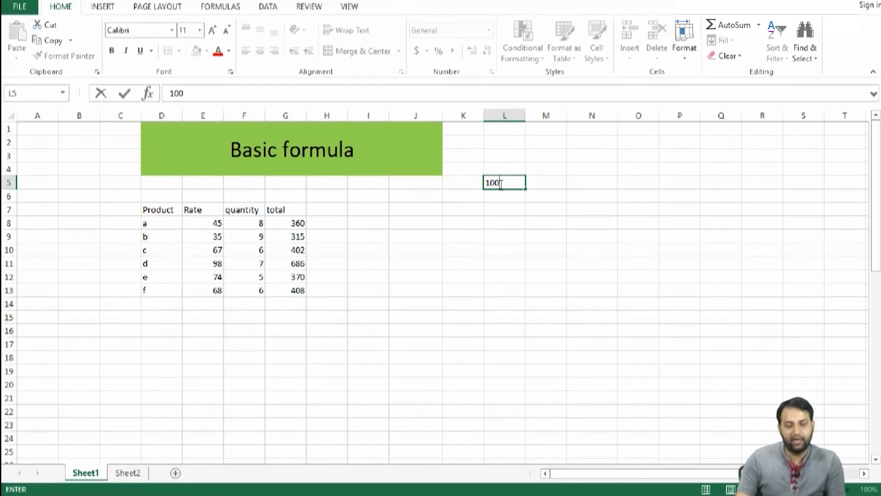
left_click(687, 239)
type("50")
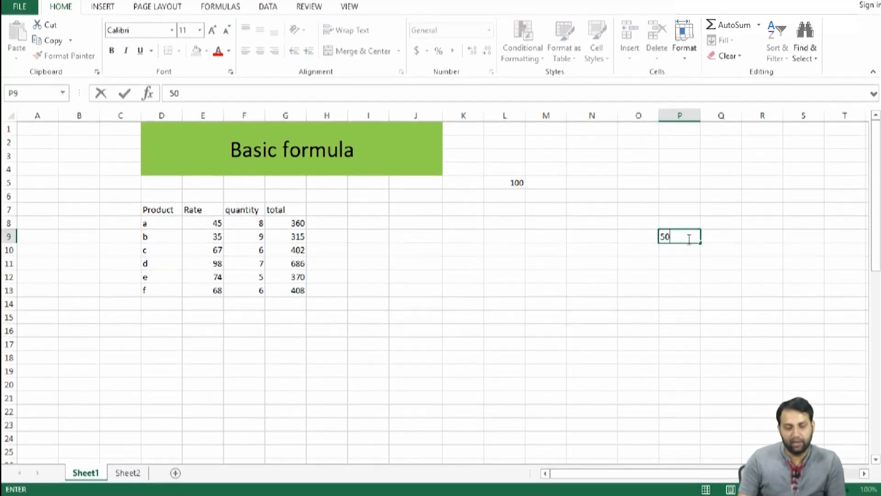
left_click(682, 278)
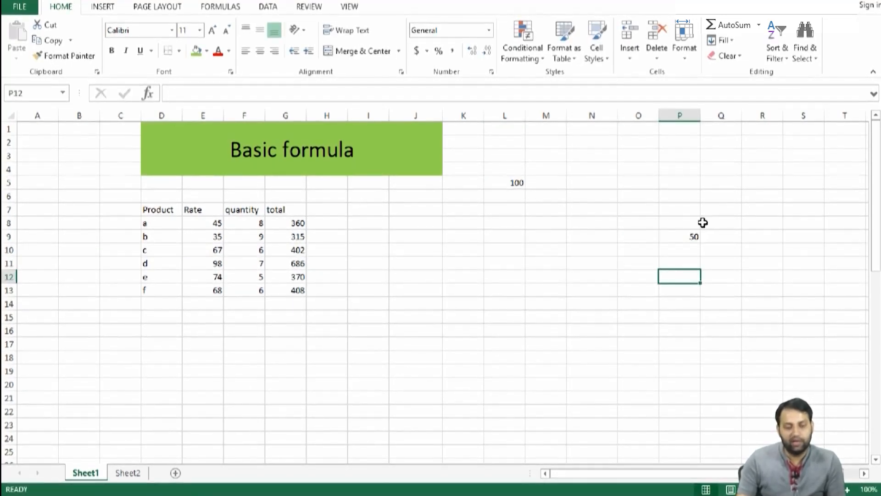
Enter the formula =L5*P9 in cell K17 by picking the two scattered value cells
left_click(473, 344)
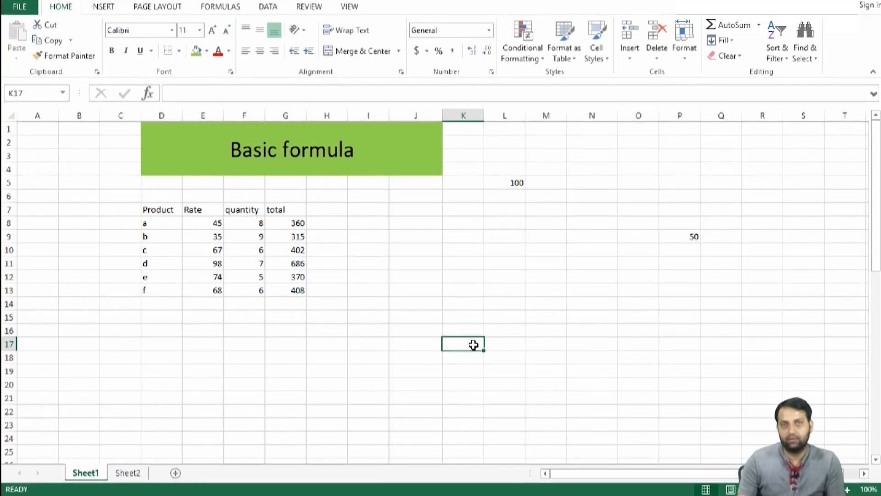
type("=")
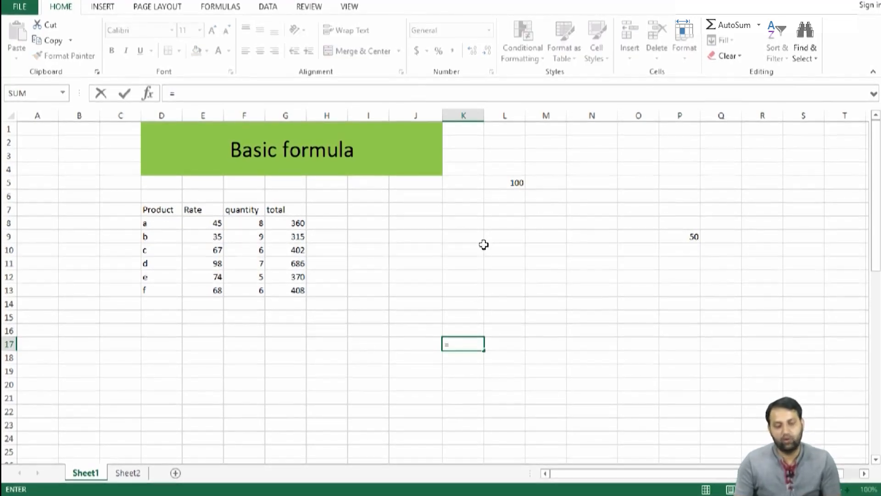
left_click(504, 181)
type("*")
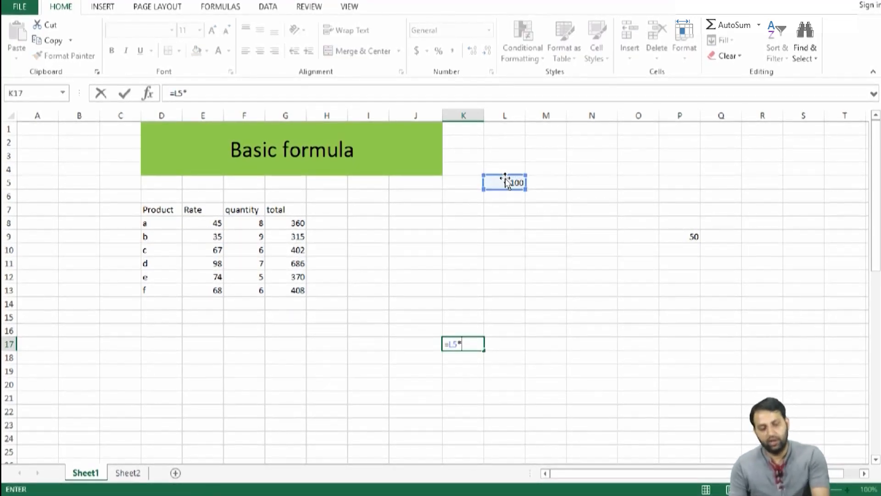
left_click(685, 235)
key("Return")
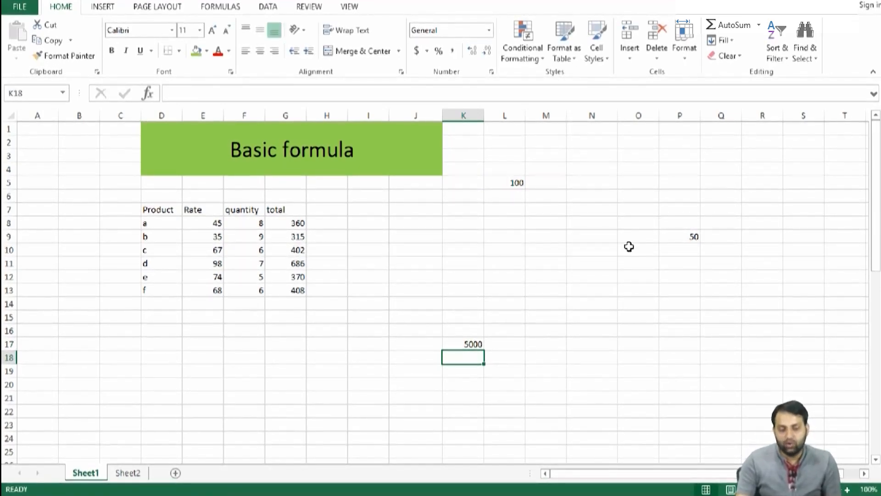
Enter =Sheet1!L5*Sheet1!P9 in cell K13 of Sheet2 by picking both cells on Sheet1
left_click(133, 475)
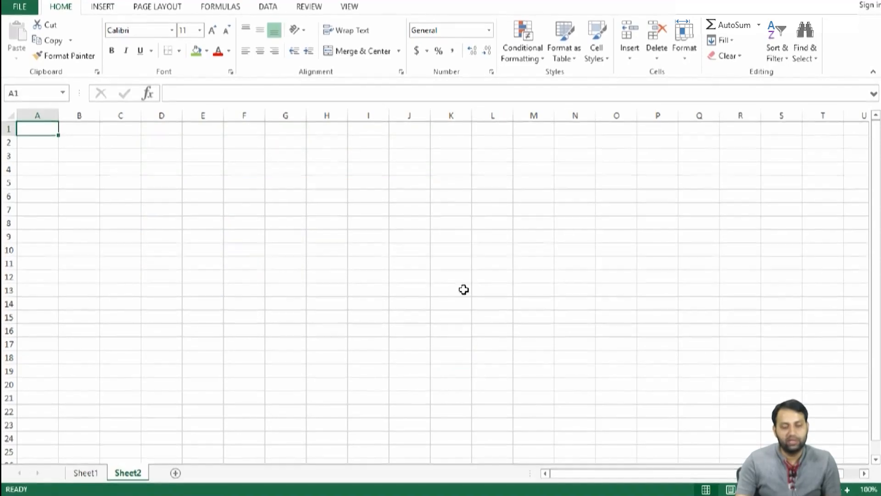
left_click(463, 289)
type("=")
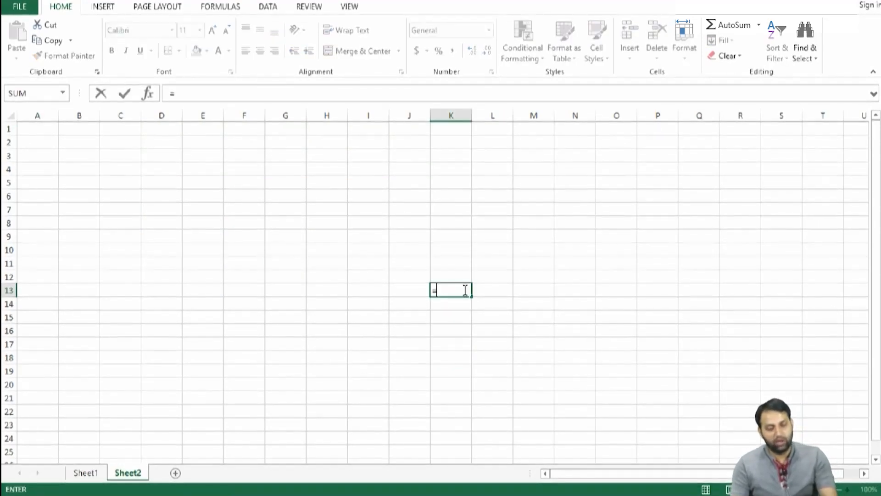
left_click(85, 472)
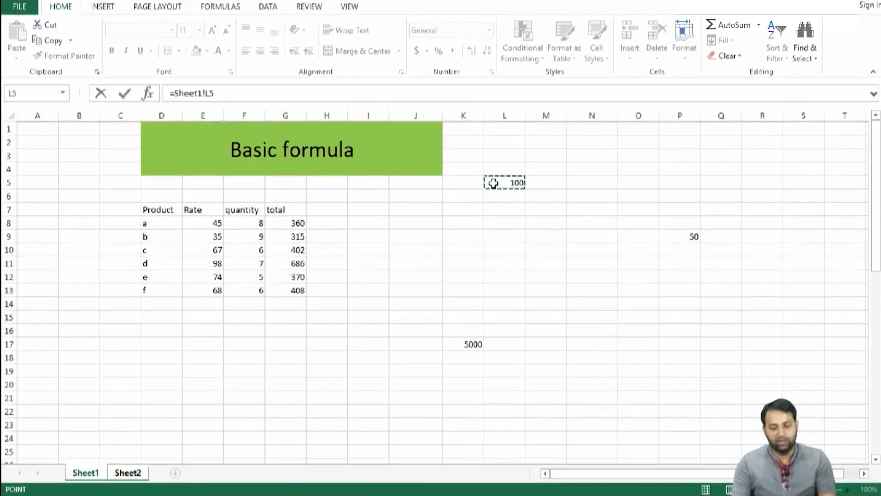
type("*")
left_click(692, 236)
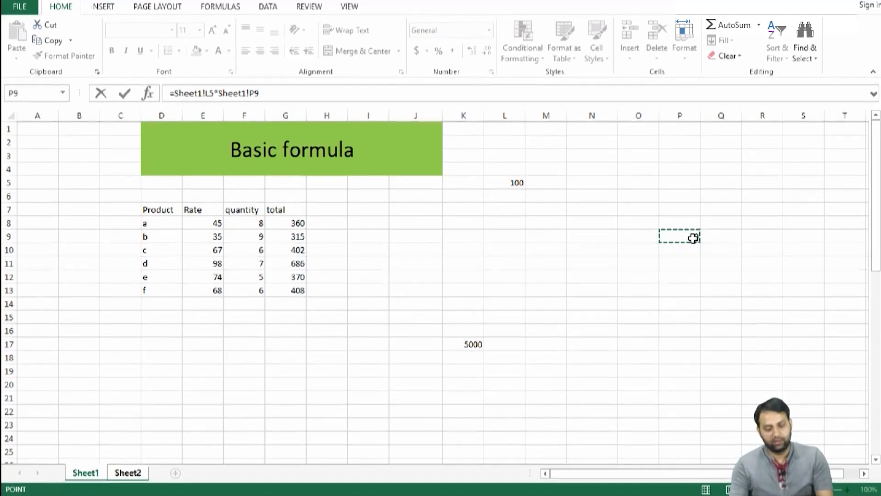
key("Return")
Clear the contents of the range K5 to Q19 on Sheet1
left_click(85, 473)
left_click_drag(473, 182, 719, 369)
key("Delete")
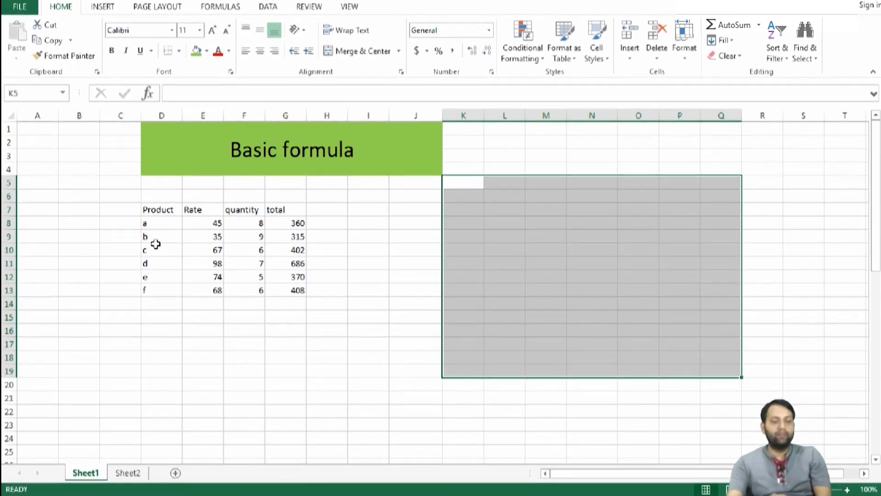
left_click(414, 247)
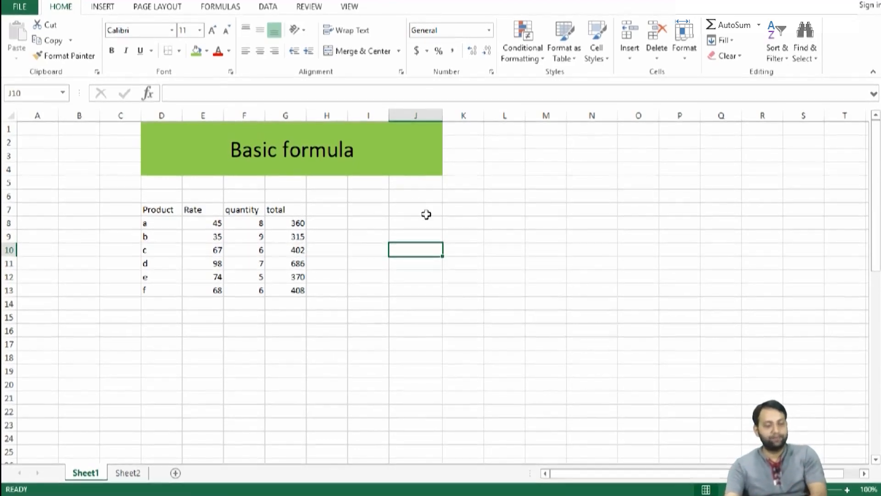
Enter =G8+G9+G10+G11+G12+G13 in cell G14 by picking each product total
left_click(301, 302)
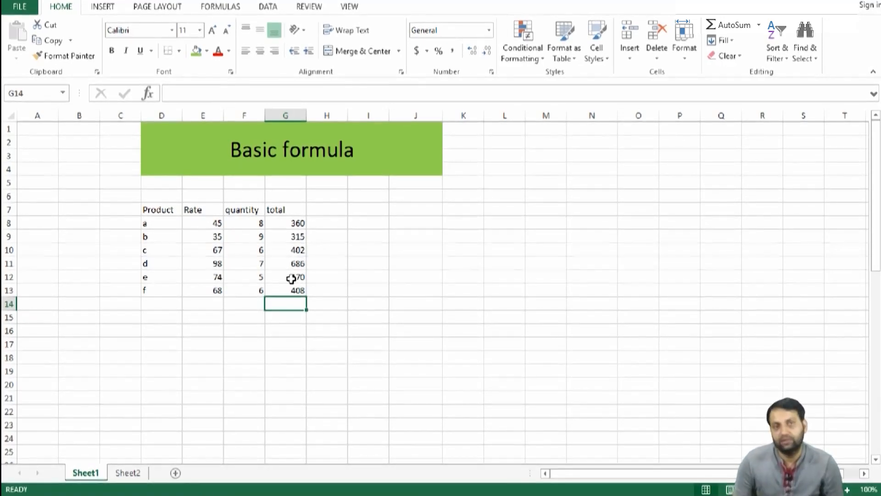
type("=")
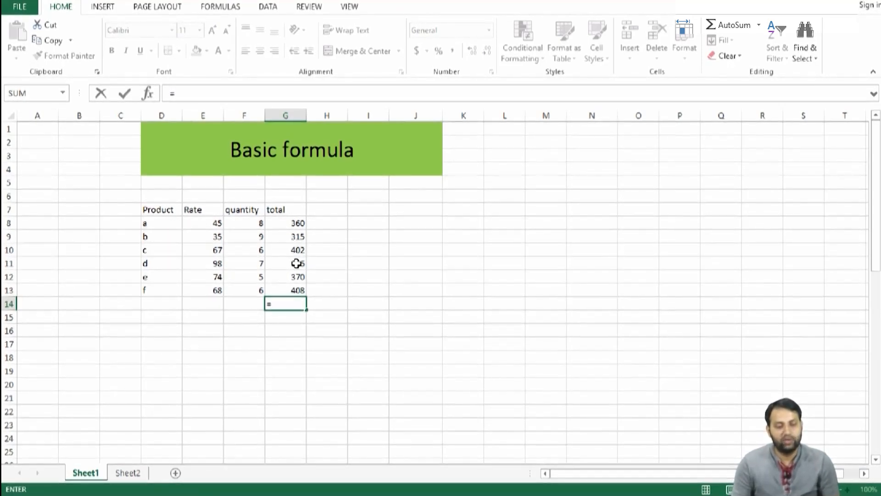
left_click(293, 225)
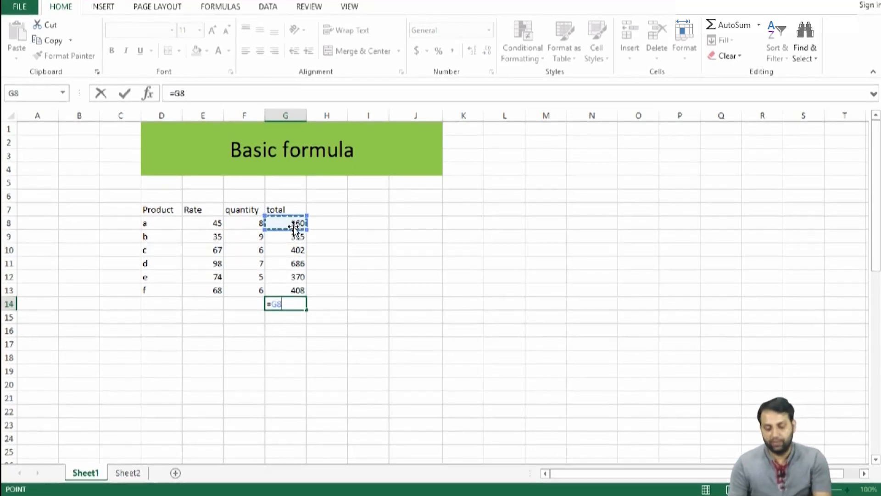
type("+")
left_click(286, 236)
type("+")
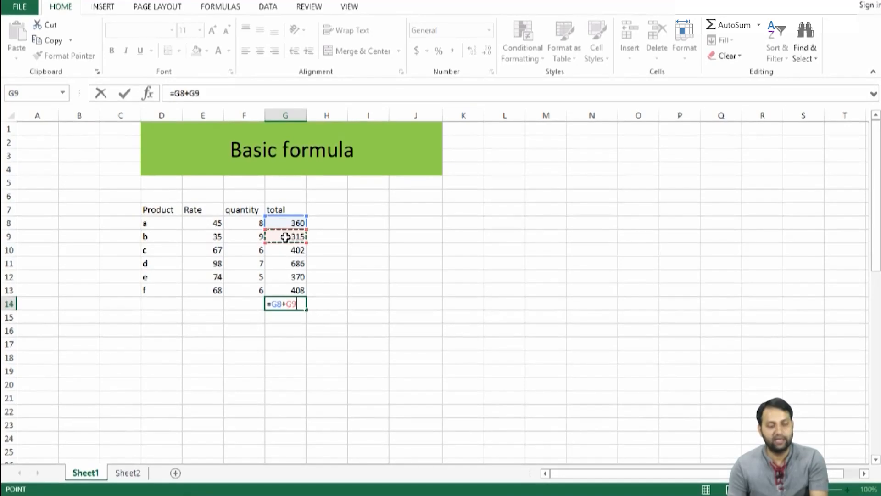
left_click(287, 252)
type("+G9+")
left_click(286, 279)
type("+")
left_click(288, 289)
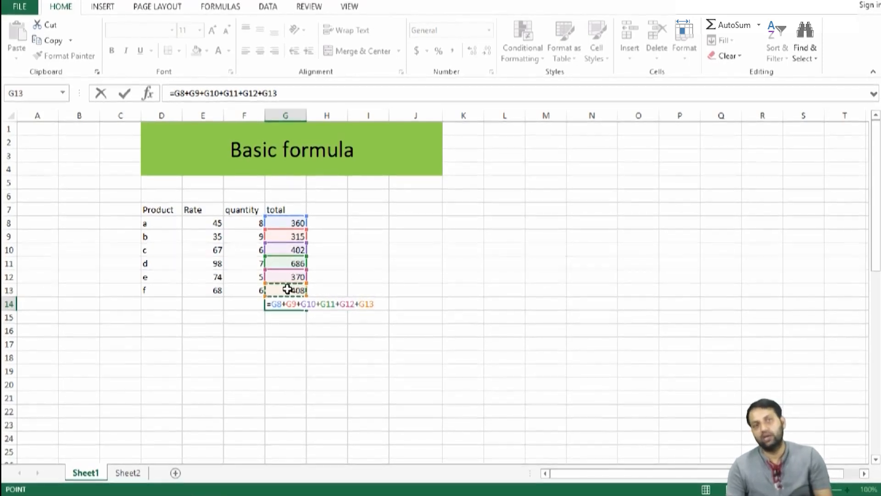
key("Return")
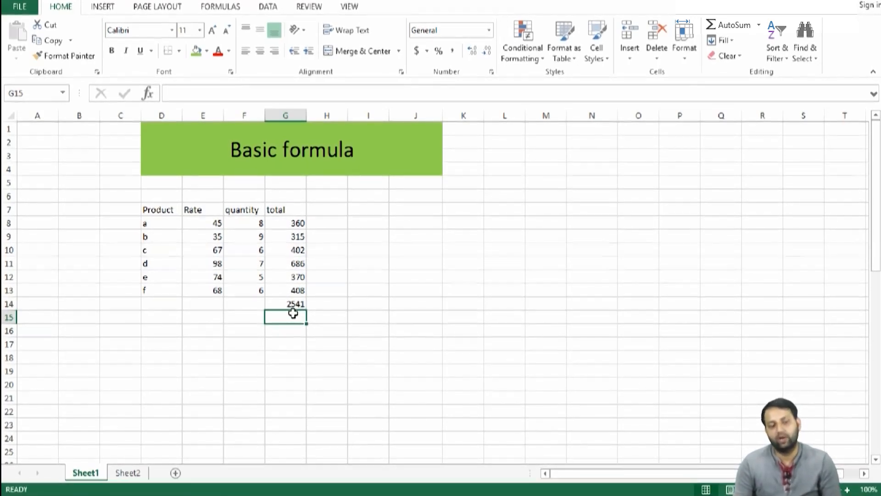
Enter 50 in cell L7, 90 in O10, 50 in L12 and 500 in P15
left_click(537, 250)
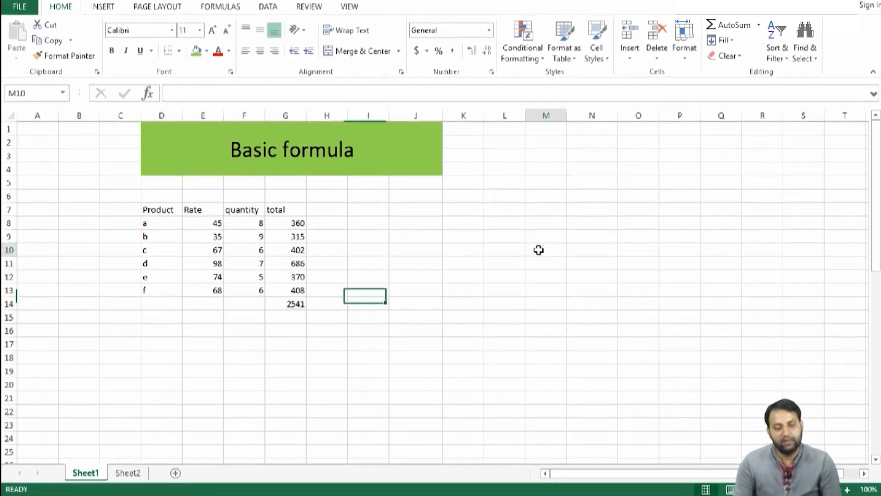
left_click(505, 202)
type("50")
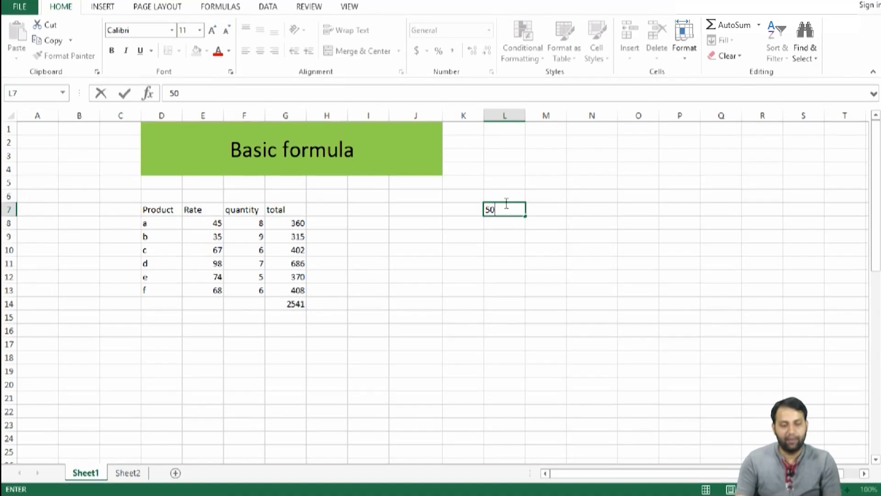
left_click(623, 246)
type("90")
key("Return")
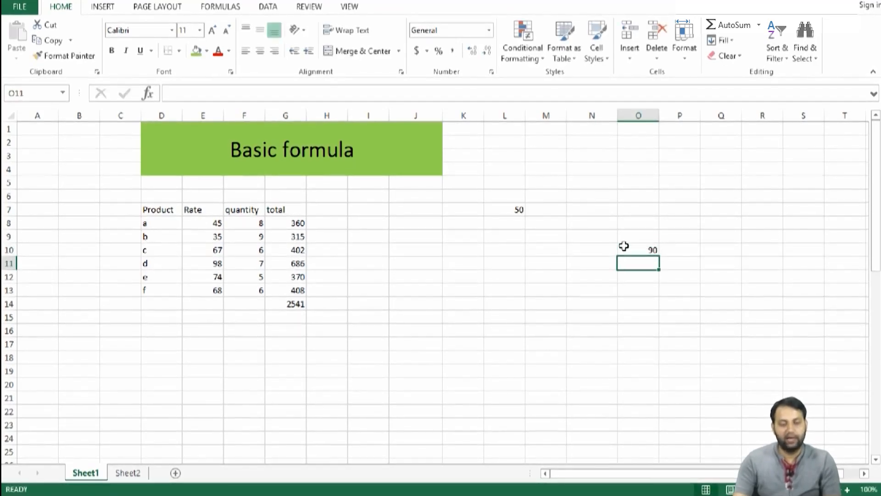
left_click(523, 279)
type("50")
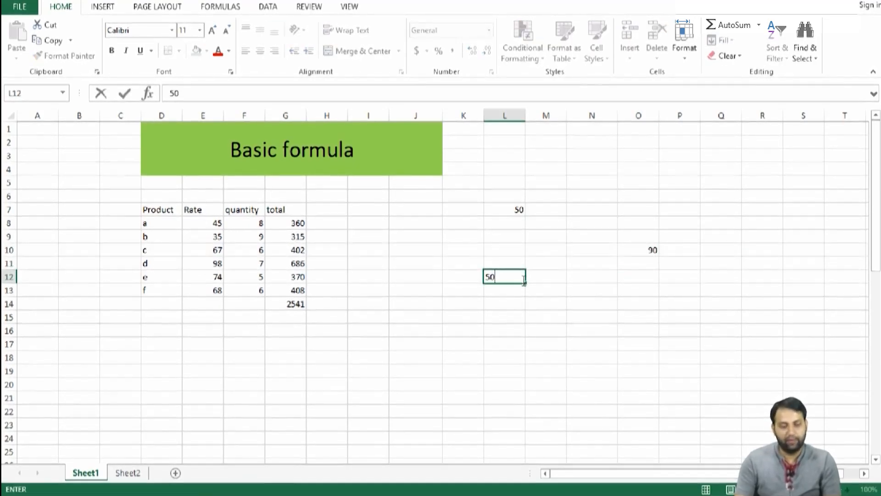
key("Return")
left_click(668, 316)
type("5")
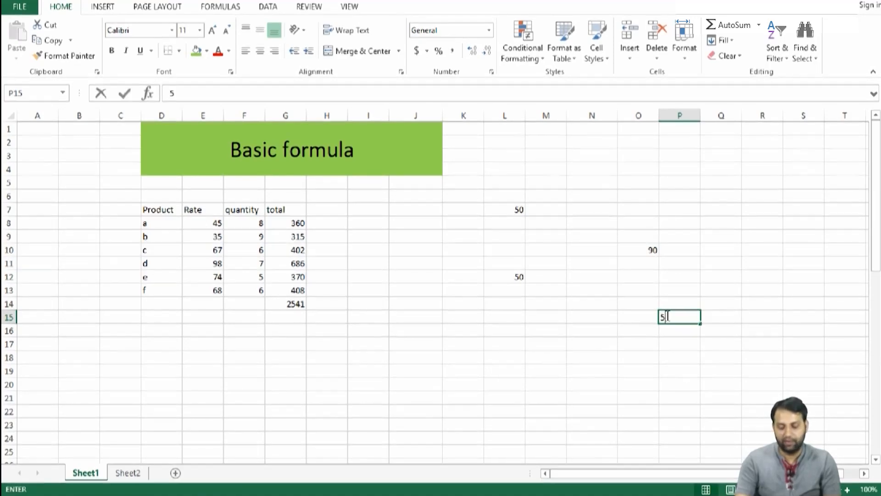
type("00")
key("Return")
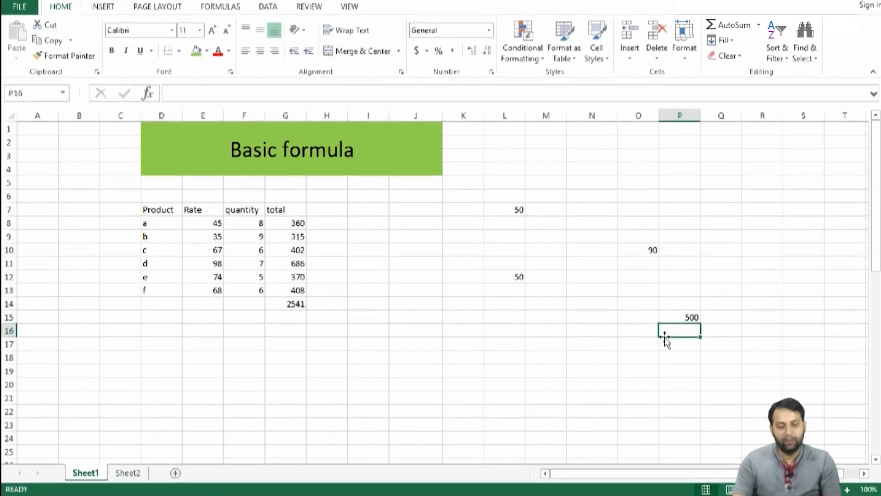
Enter =L7+O10+P15+L12 in cell K19 by picking the four scattered value cells
left_click(458, 376)
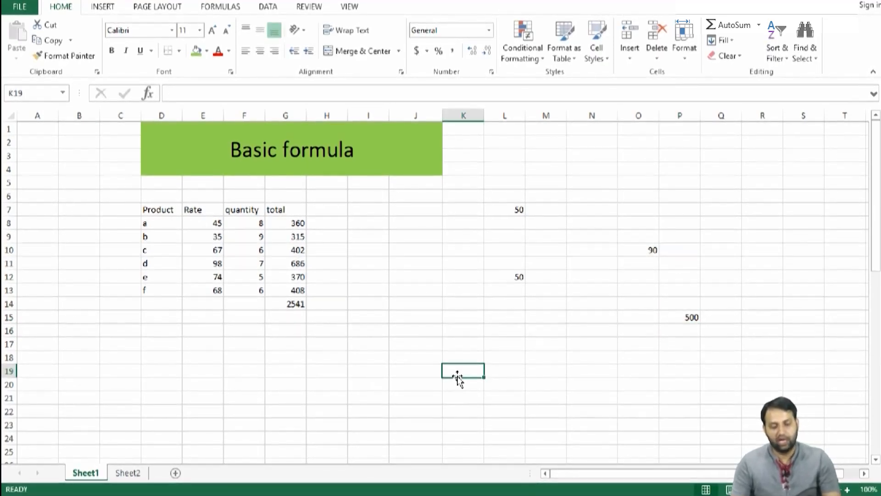
type("=")
left_click(516, 206)
type("+")
left_click(626, 250)
type("+")
left_click(682, 315)
type("+")
left_click(515, 278)
key("Return")
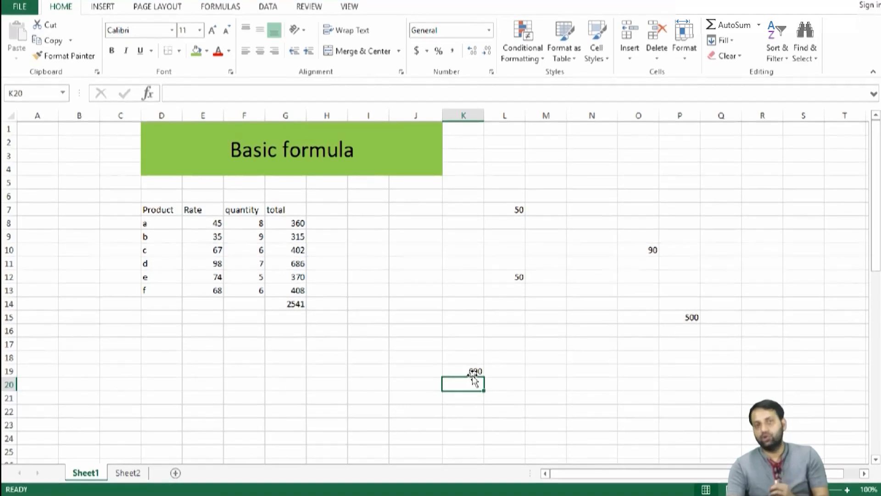
Enter =G14-K19 in cell G23 to subtract the scattered values' sum from the products' grand total
left_click(294, 421)
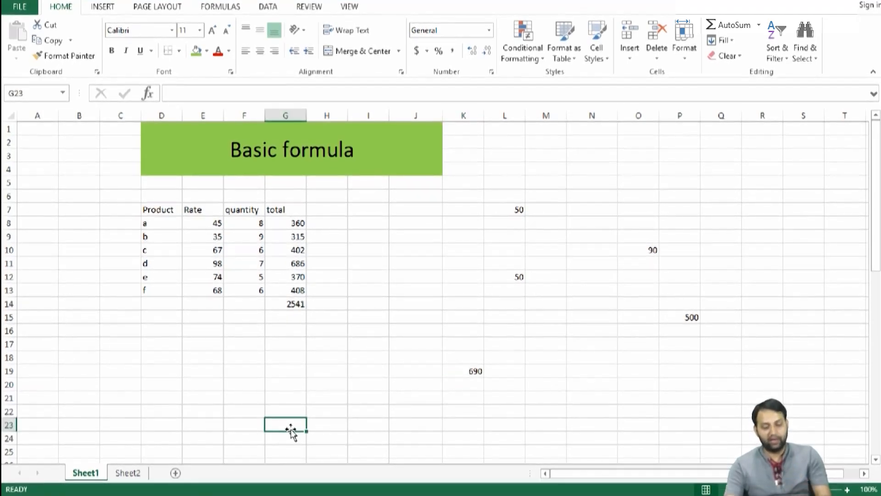
type("=")
left_click(292, 305)
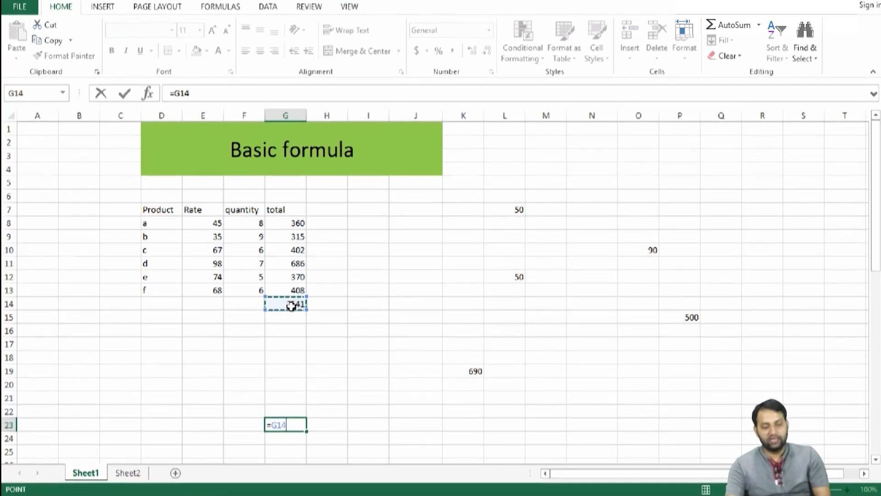
type("-")
left_click(464, 368)
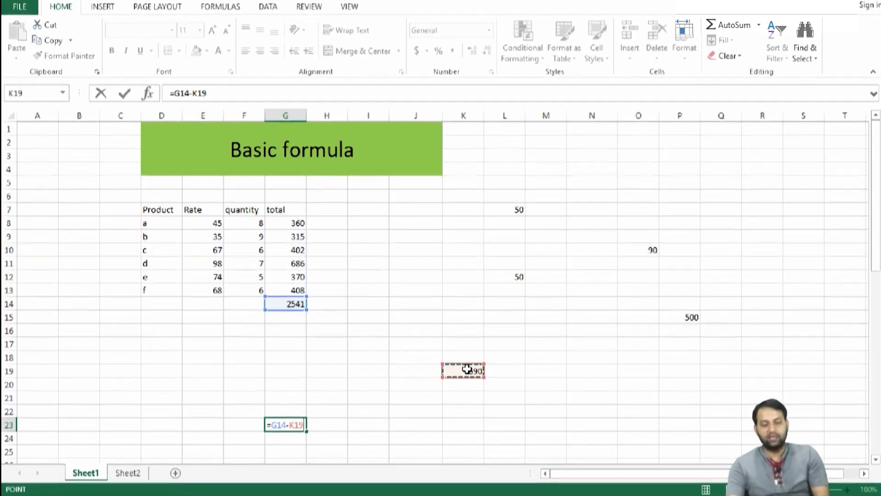
key("Return")
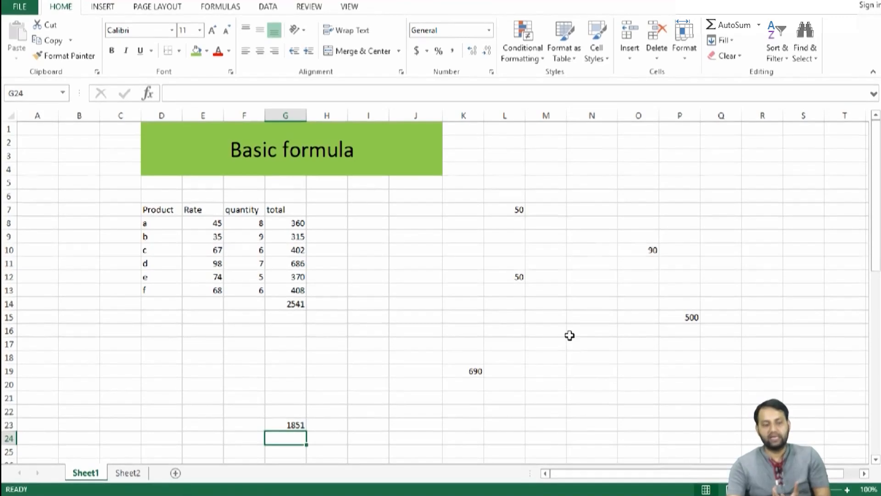
Change the value in cell L7 to 900 and select the quantity cell of product a
left_click(516, 211)
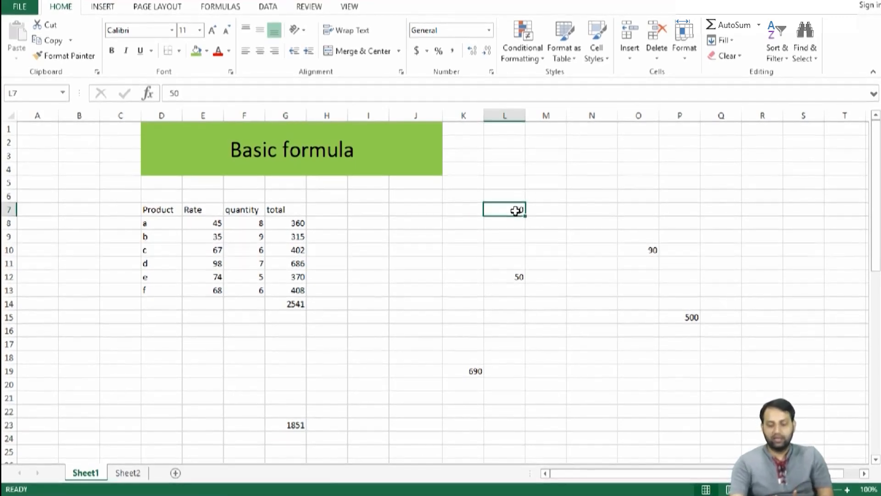
type("900")
key("Return")
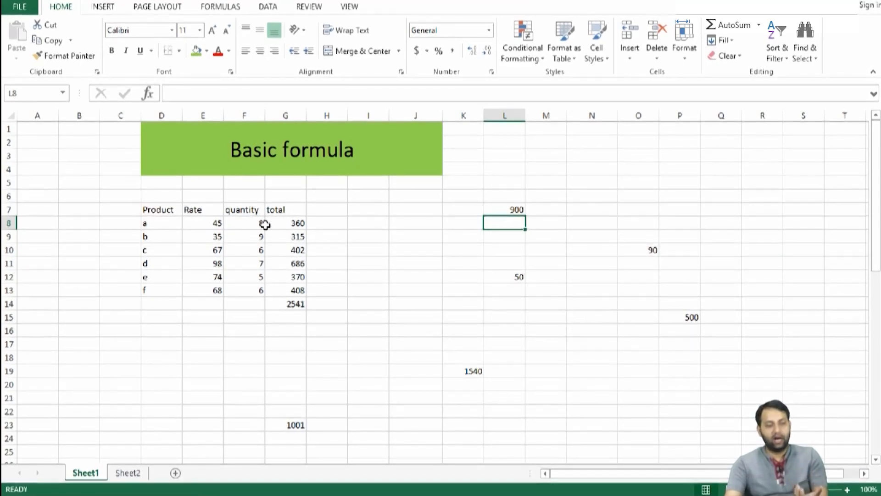
left_click(248, 224)
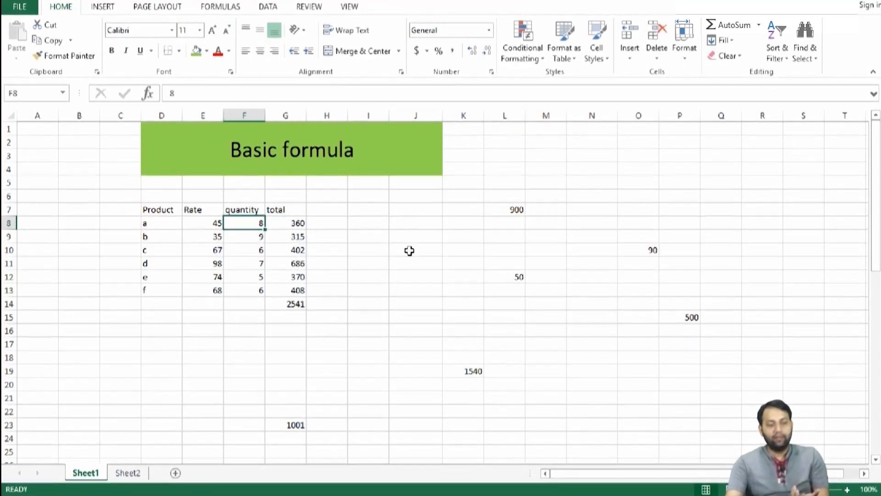
Change the quantity of product a in the product table to 15
type("15")
key("Return")
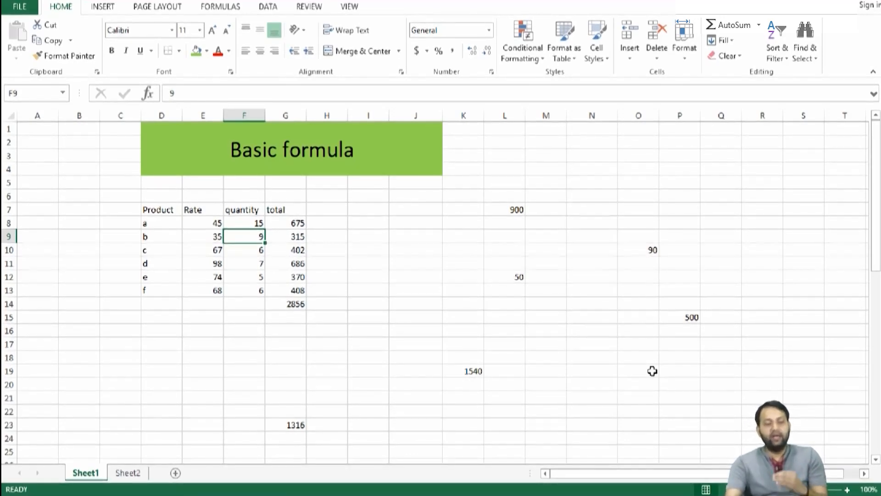
left_click(579, 396)
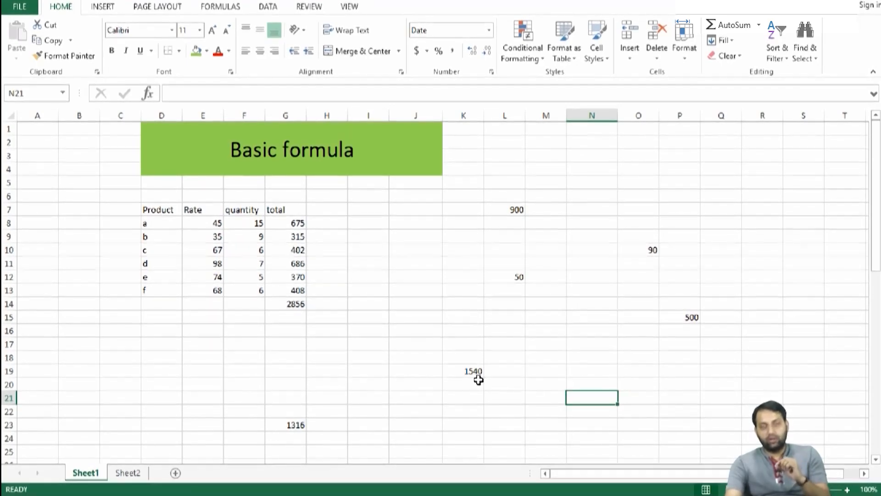
Enter =K19/2 in cell P22 to halve the sum of the scattered values
left_click(677, 415)
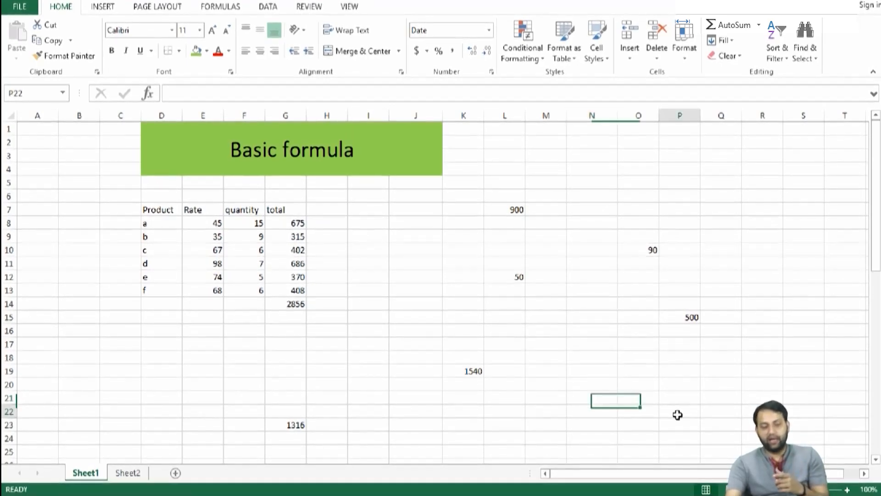
type("=")
left_click(458, 370)
type("/2")
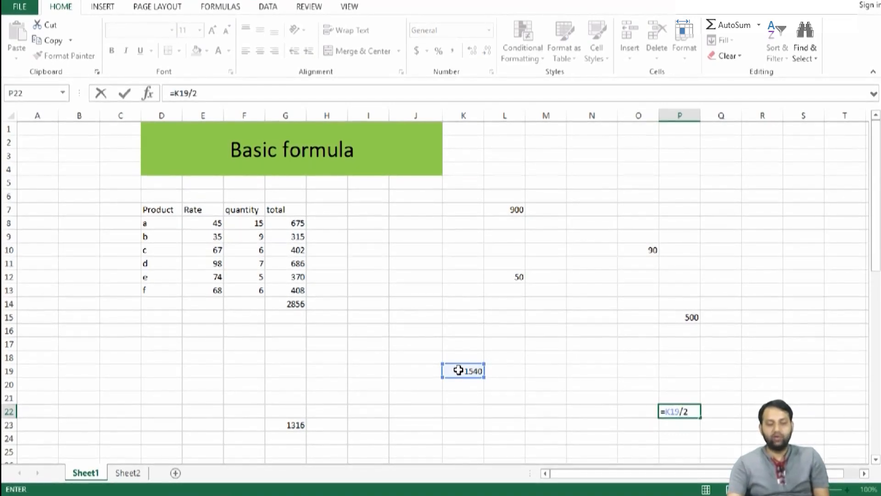
key("Return")
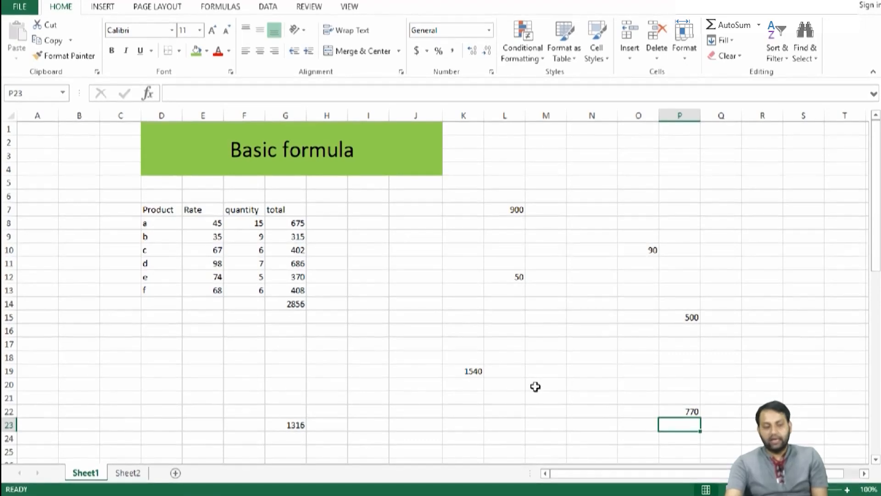
Enter the number 2 in cell N19 and again in cell R18
left_click(583, 370)
type("2")
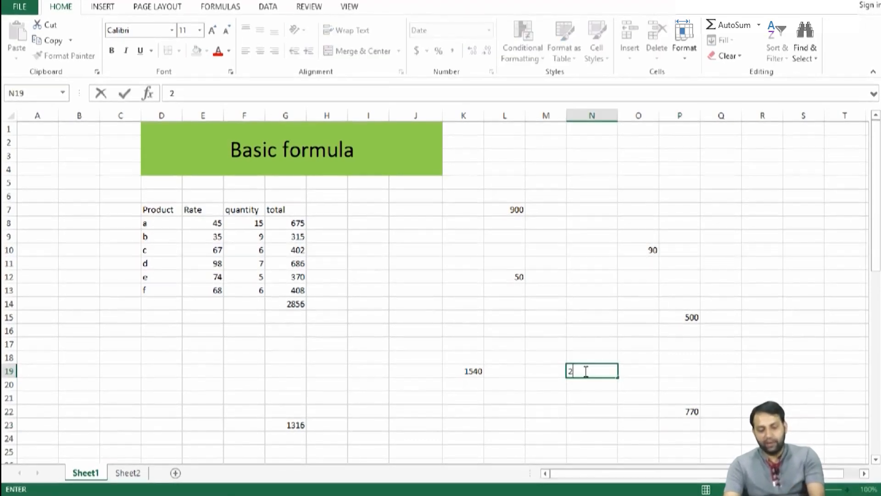
key("Return")
left_click(761, 362)
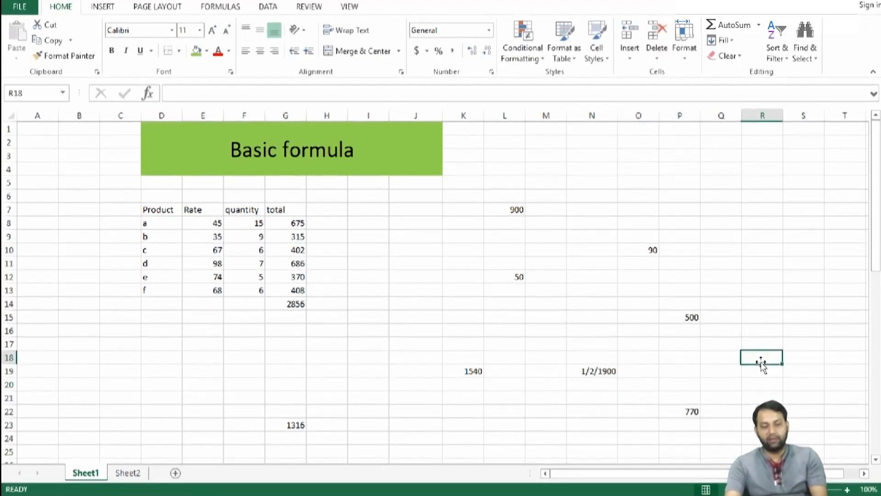
type("2")
key("Return")
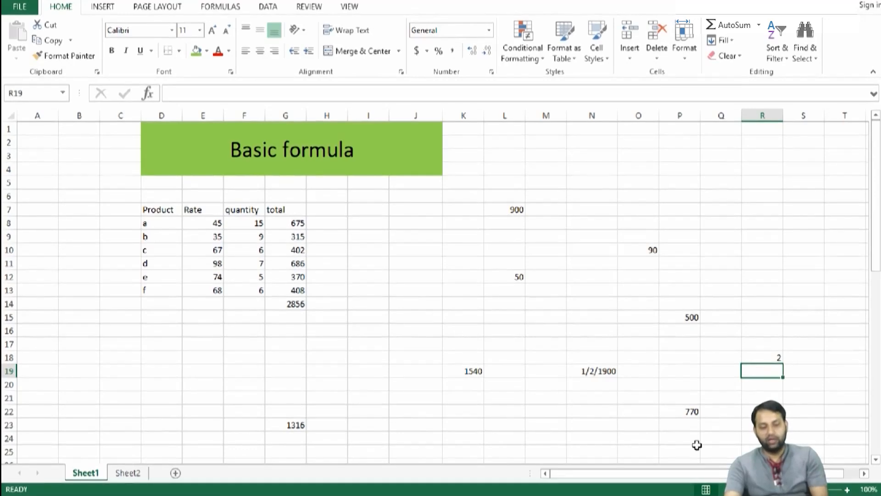
Enter =K19/R18 in cell R24 to divide the scattered values' sum by the divisor cell
left_click(764, 440)
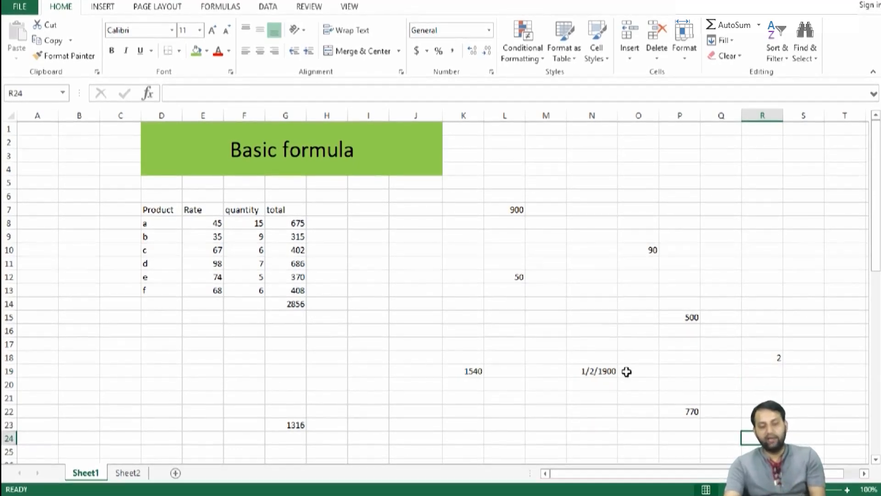
type("=")
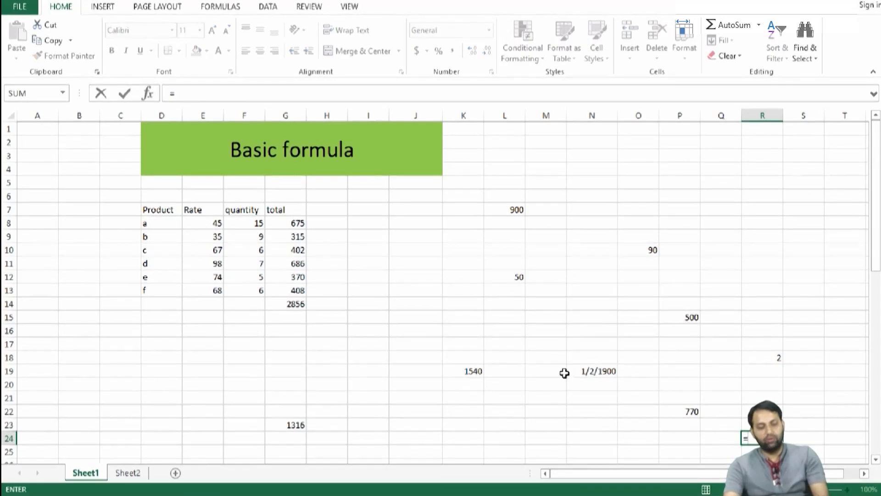
left_click(467, 373)
type("/")
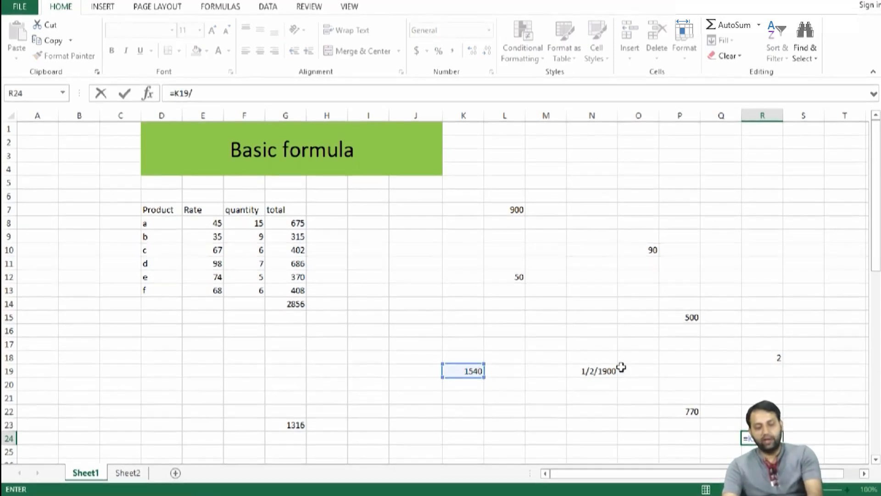
left_click(772, 357)
key("Return")
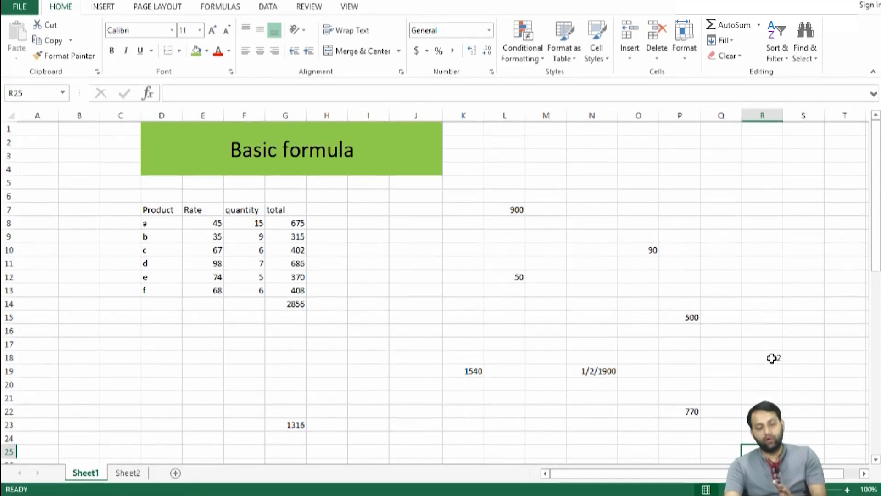
Enter the direct division =1500/2 in cell J10
left_click(408, 248)
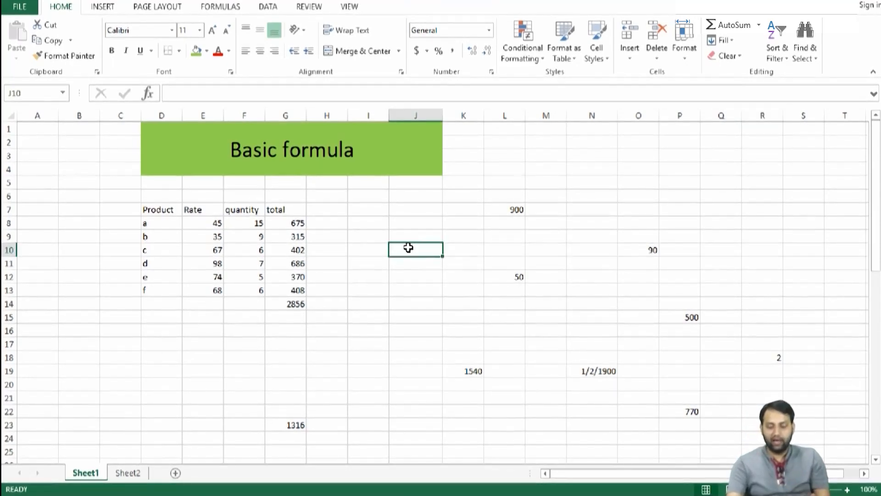
type("1")
key("BackSpace")
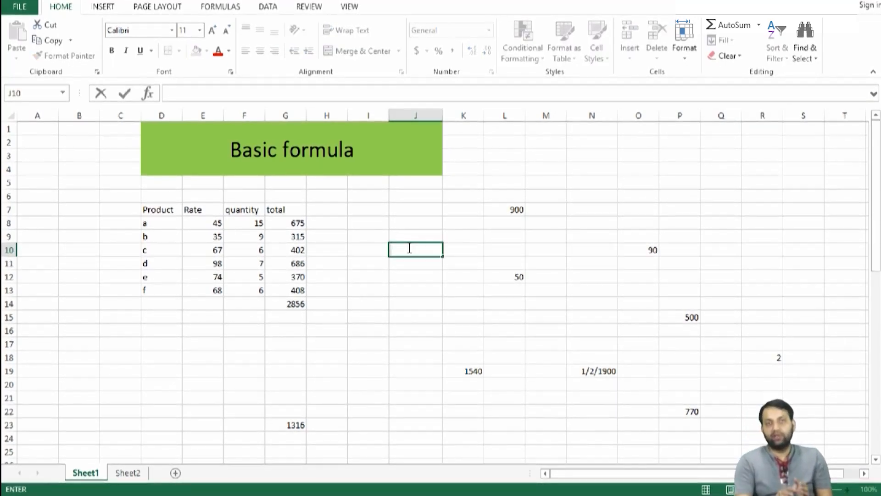
type("=")
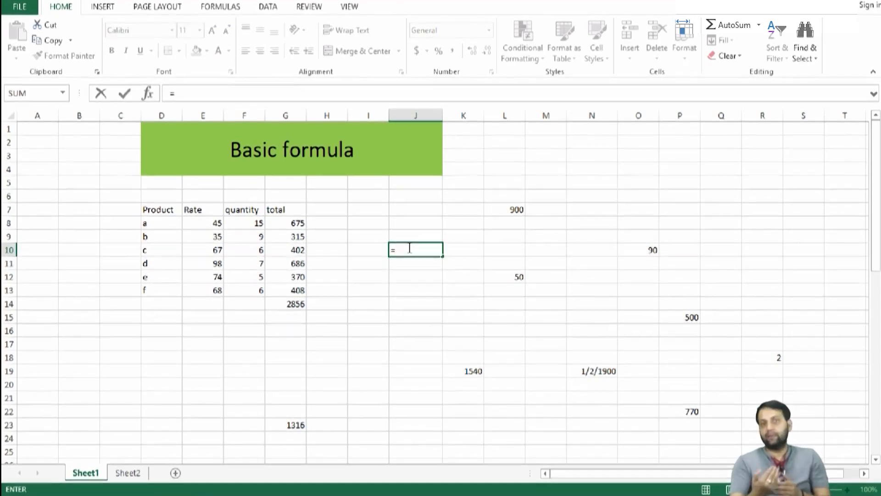
type("1500/2")
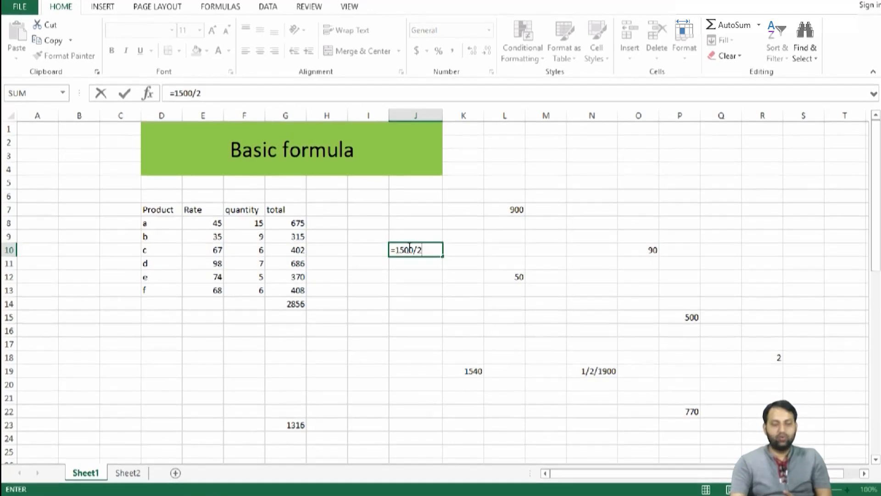
key("Return")
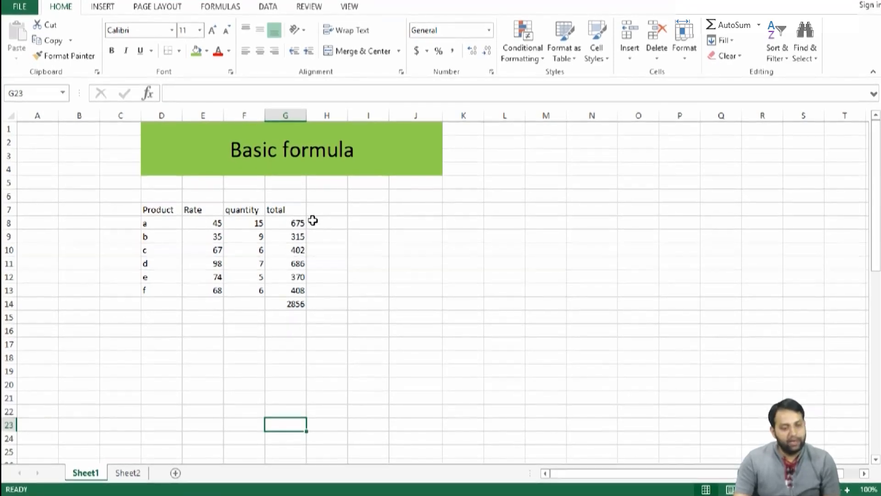
Add the column heading discount in cell H7, beside the total heading
left_click(321, 210)
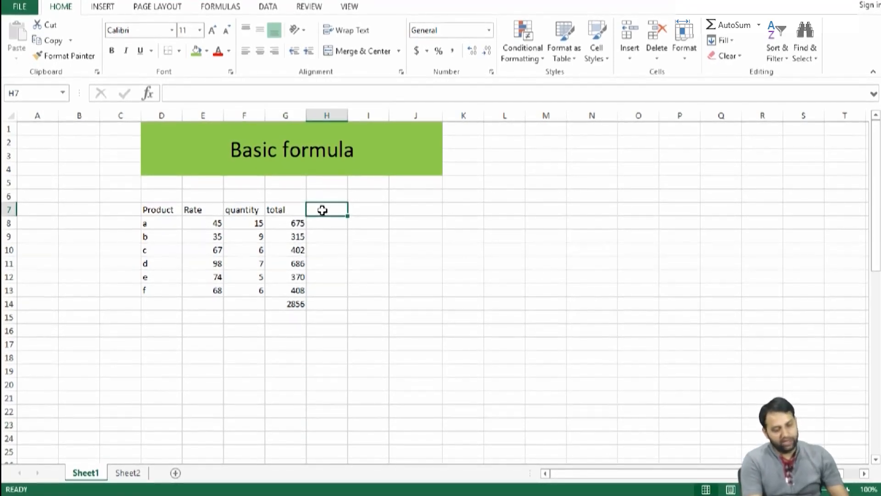
type("disoc")
key("BackSpace")
type("o")
key("BackSpace")
key("BackSpace")
type("count")
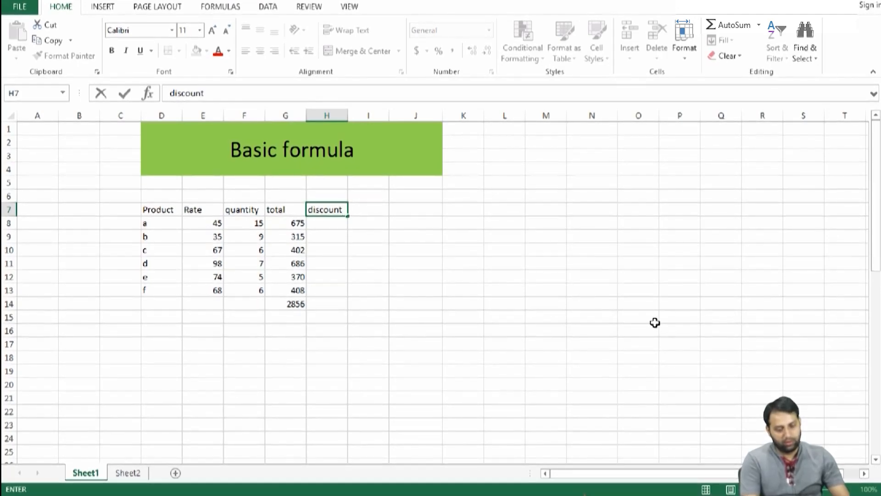
key("Return")
Format the discount cells H8:H14 as Percentage
key("shift+Down")
key("shift+Down")
key("shift+Down")
key("shift+Down")
key("shift+Down")
key("shift+Down")
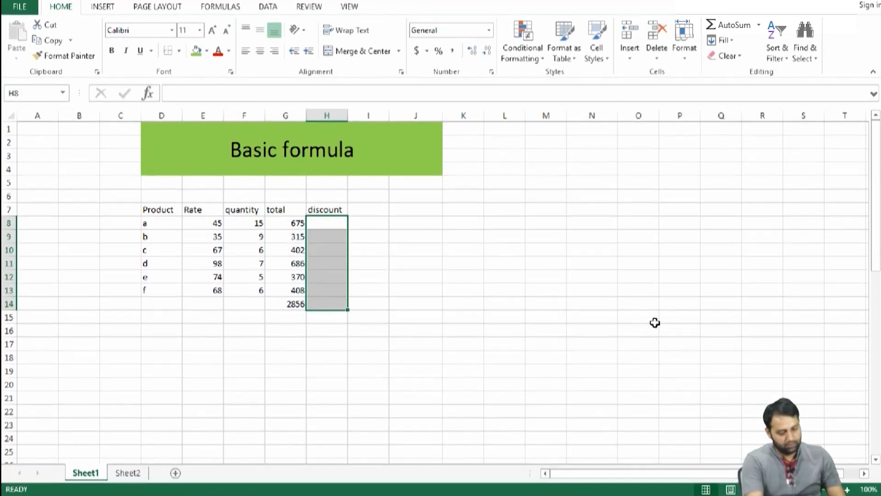
key("ctrl+shift+5")
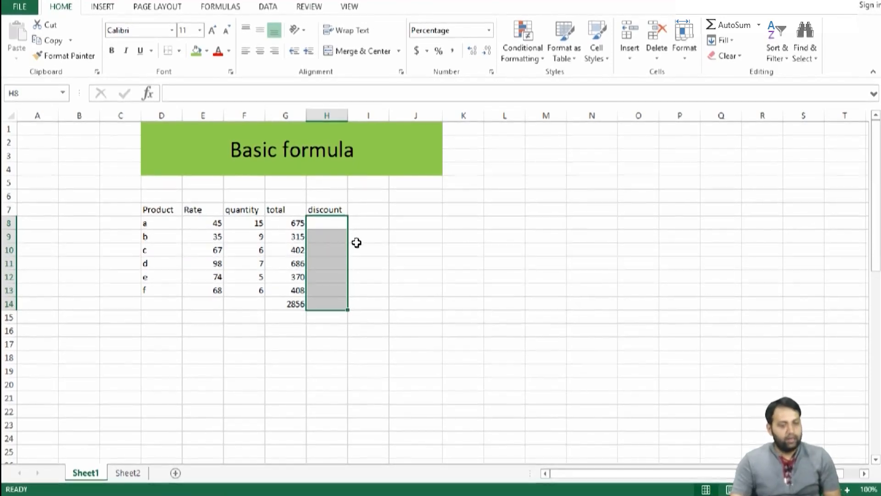
Enter discounts of 2%, 6%, 4%, 8%, 9% and 10% for products a to f in H8:H13
left_click(336, 224)
type("2")
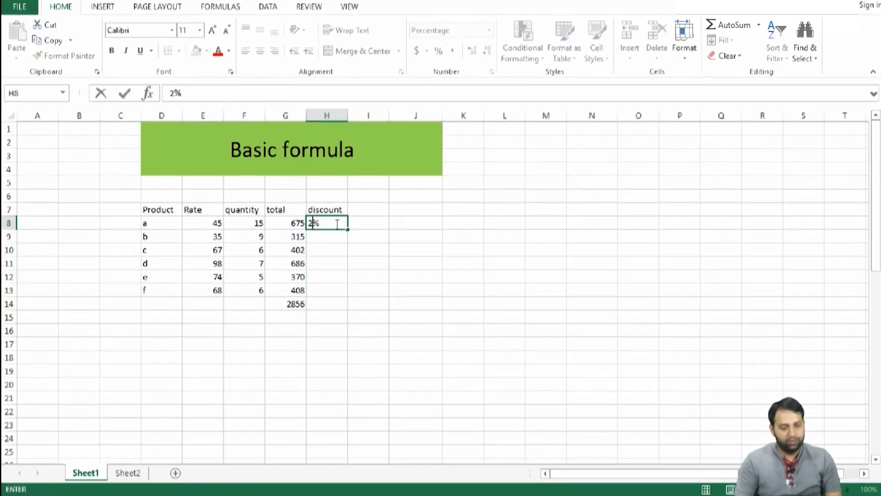
key("Return")
type("6")
key("Return")
type("4")
key("Return")
type("8")
key("Return")
type("9")
key("Return")
type("10")
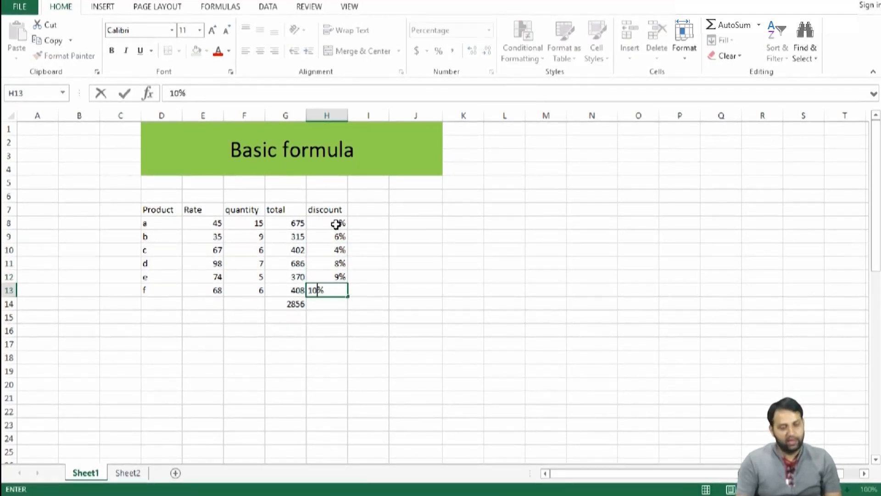
key("Return")
type("1")
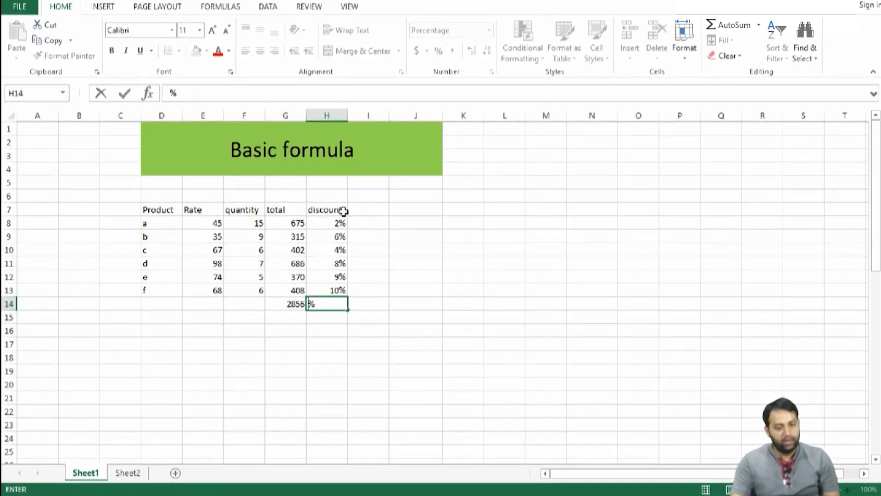
Add the column heading total dis in cell I7, beside the discount heading
left_click(370, 213)
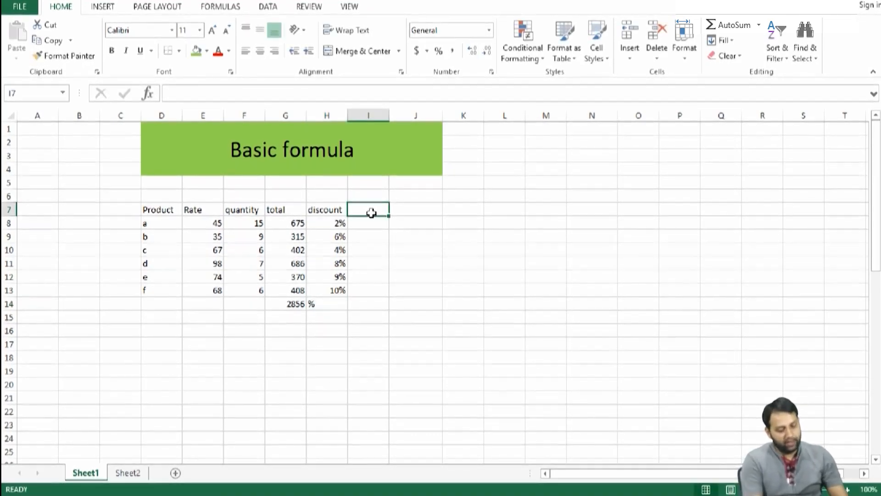
type("total dis")
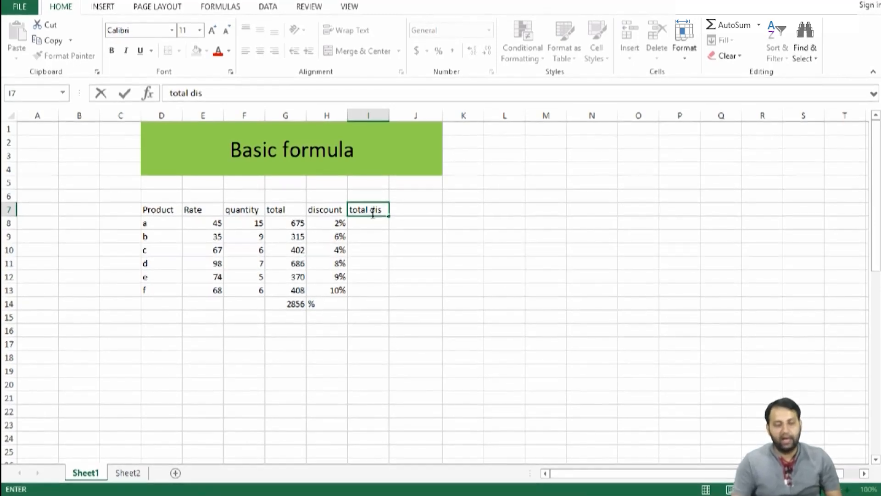
key("Return")
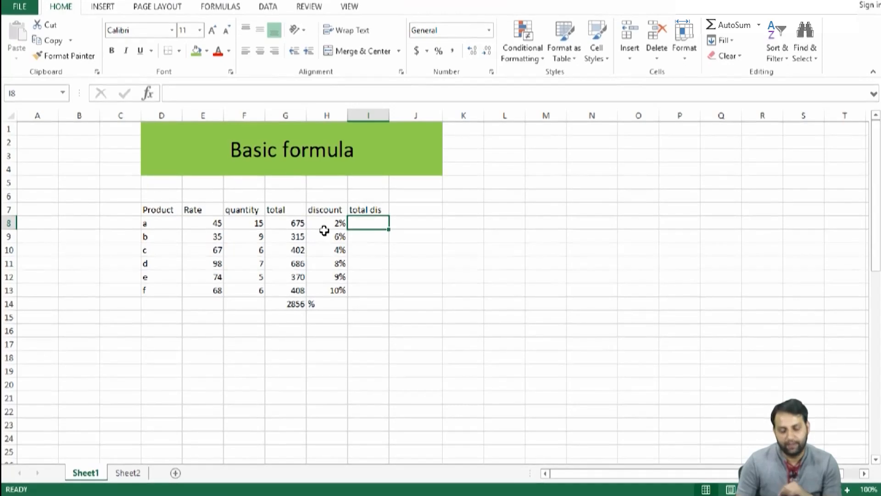
Enter =G8*H8 in cell I8 to calculate product a's discount amount
type("=")
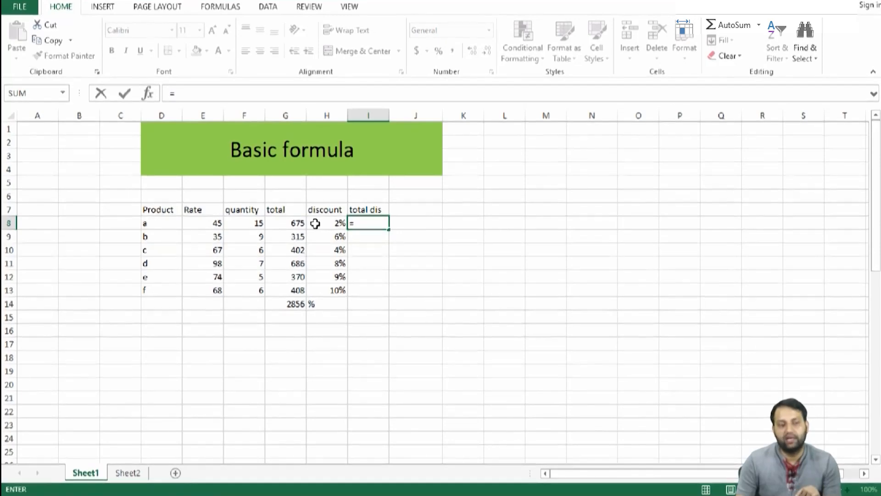
left_click(288, 224)
type("*")
left_click(320, 222)
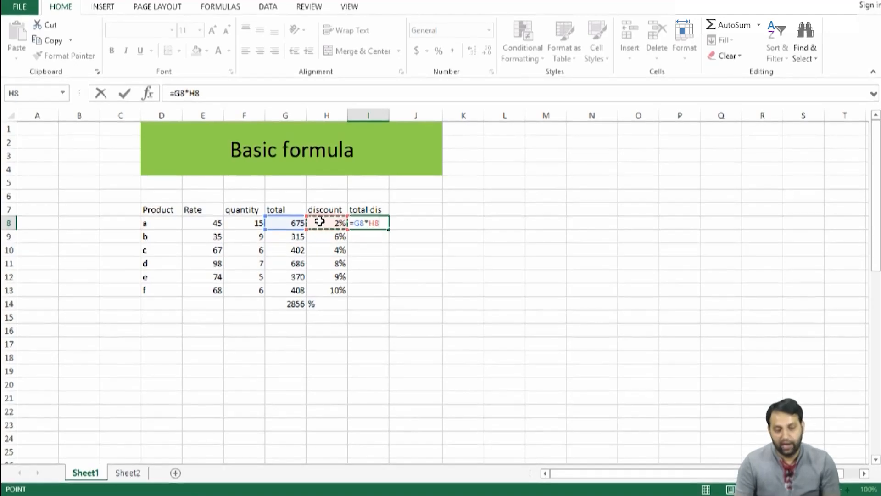
key("Return")
Fill the discount amount formula from I8 down to I13 for products b to f
left_click(366, 221)
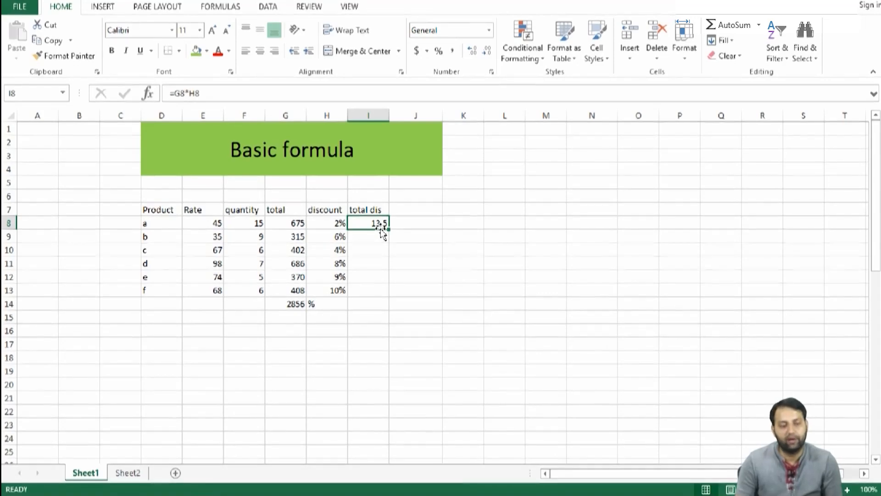
left_click_drag(388, 230, 390, 294)
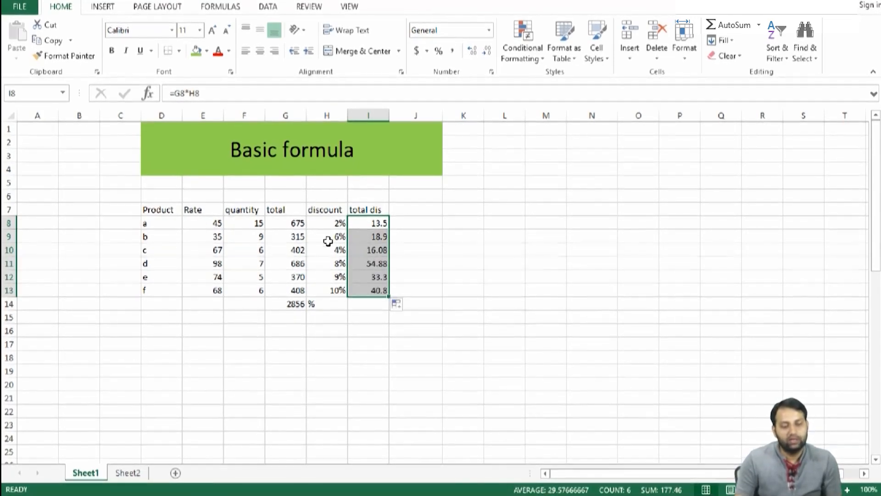
left_click(413, 246)
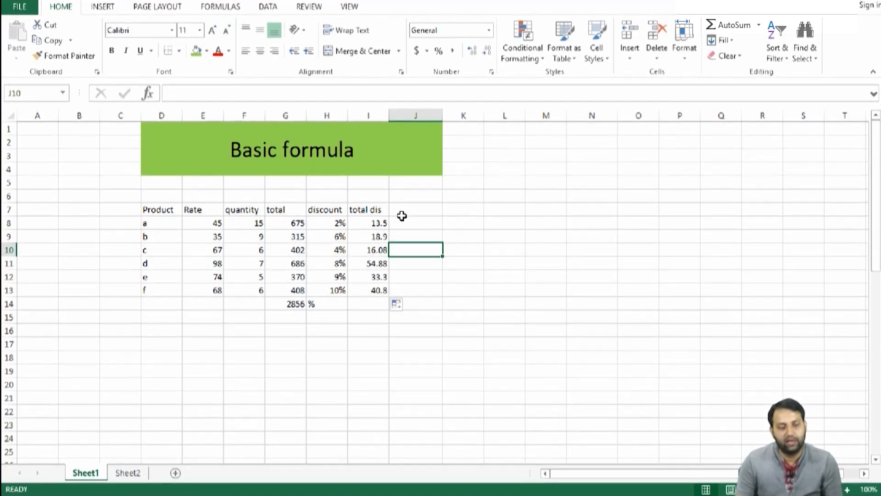
Enter =G8-I8 in cell J8 for product a's discounted total and fill the formula down to J13
left_click(413, 224)
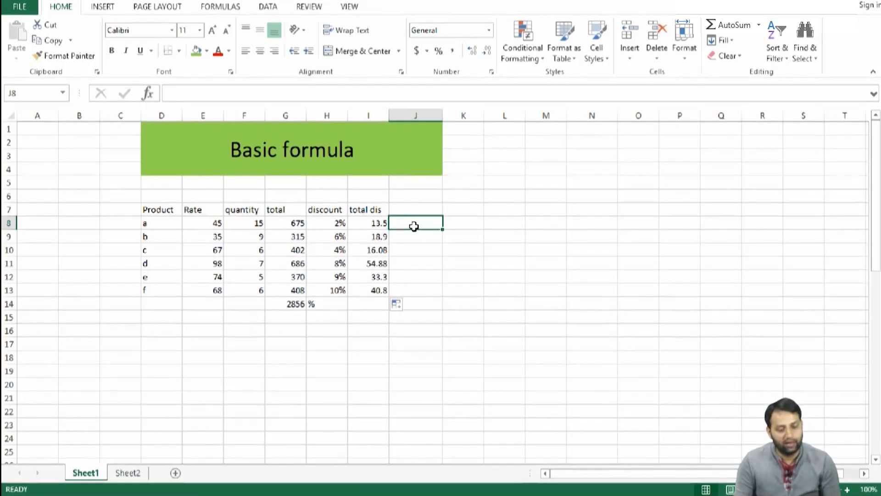
type("=")
left_click(296, 225)
type("-")
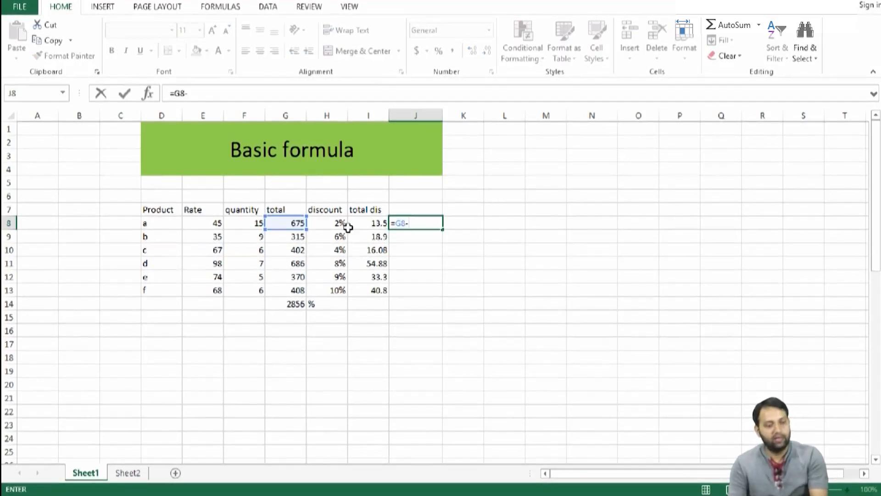
left_click(363, 223)
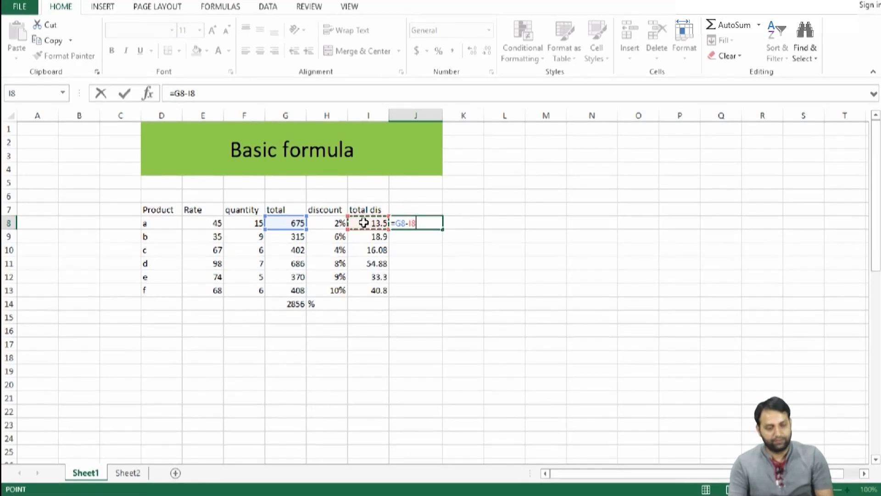
key("Return")
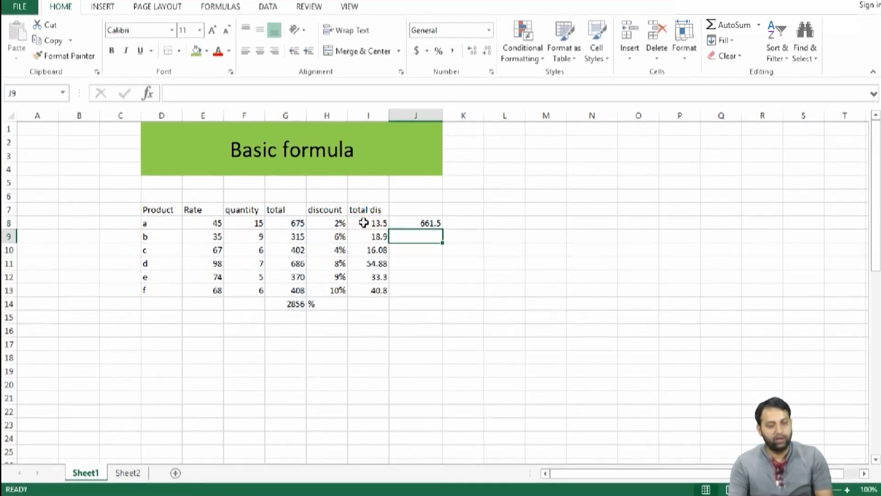
left_click(440, 223)
left_click_drag(442, 229, 433, 291)
Add the column heading actutal in cell J7, above the discounted totals
left_click(425, 208)
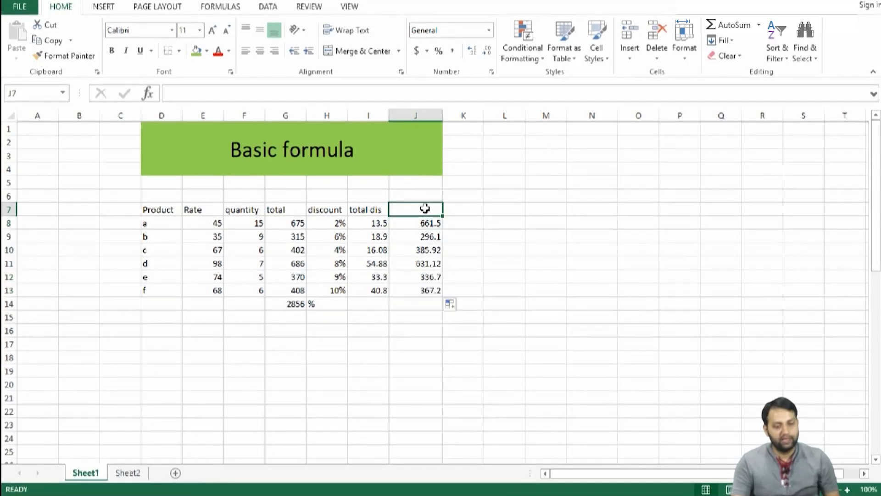
type("actutal")
left_click(489, 301)
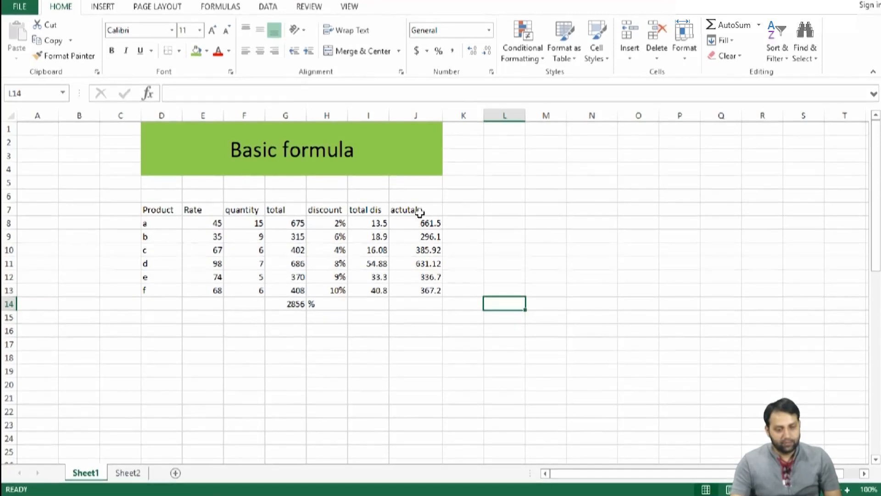
left_click_drag(421, 210, 418, 289)
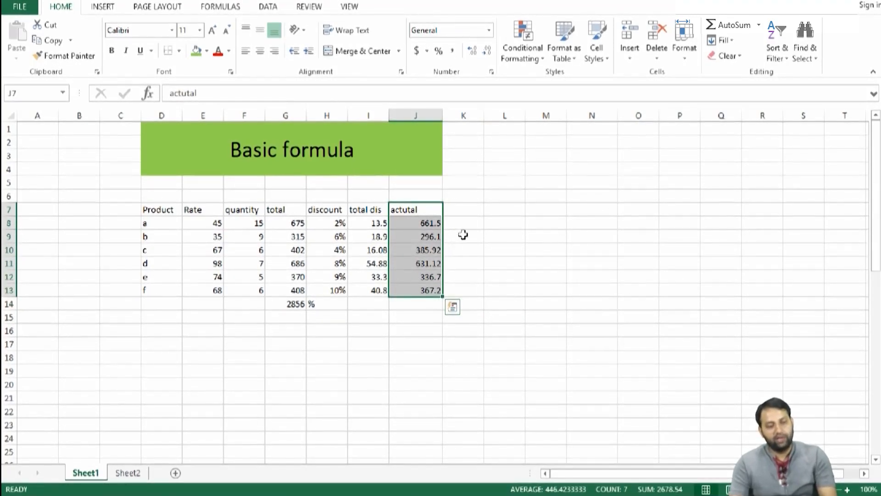
Enter =(E8*F8)-(E8*F8)*H8 in cell N8 to calculate product a's discounted total in a single formula
left_click(601, 212)
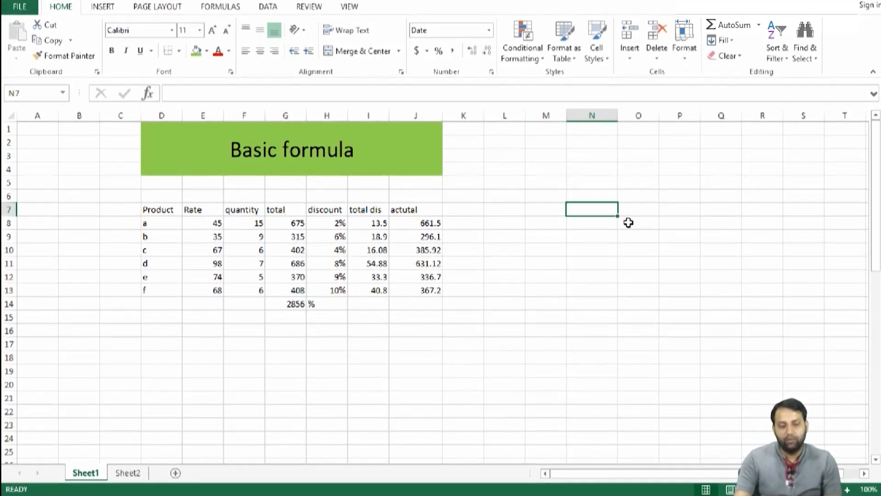
left_click(590, 222)
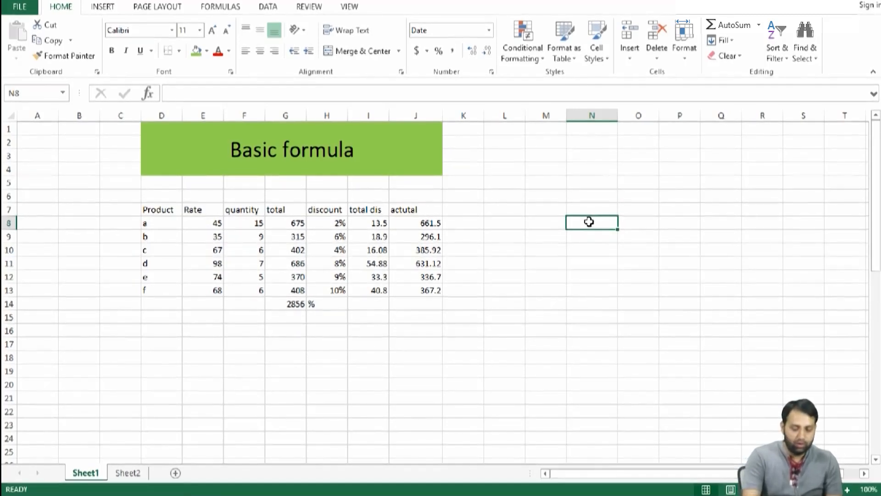
type("=")
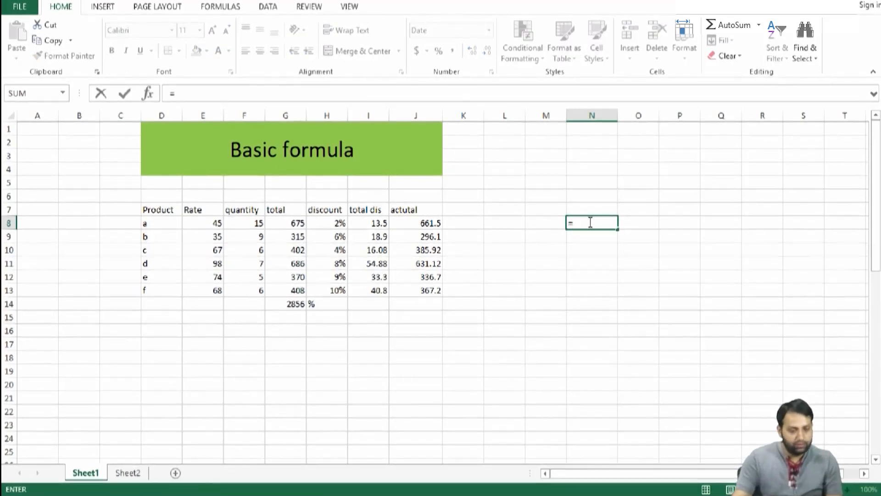
type("(")
left_click(209, 224)
type("*")
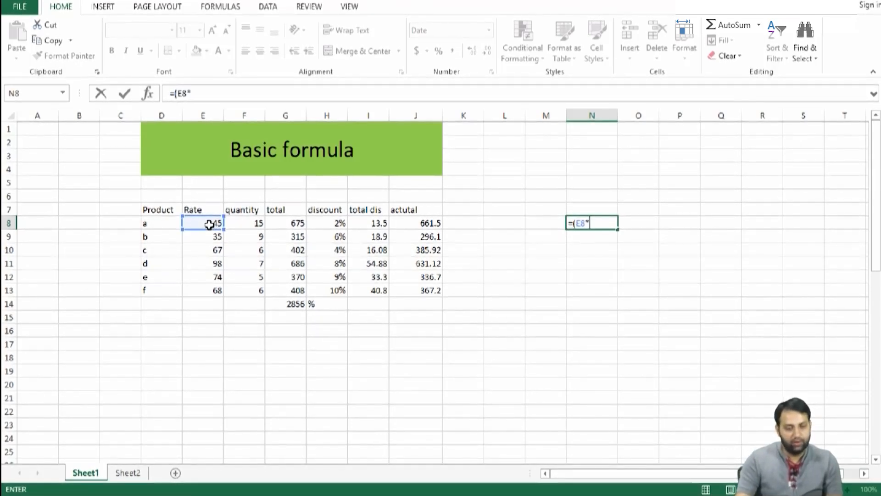
left_click(246, 224)
type(")")
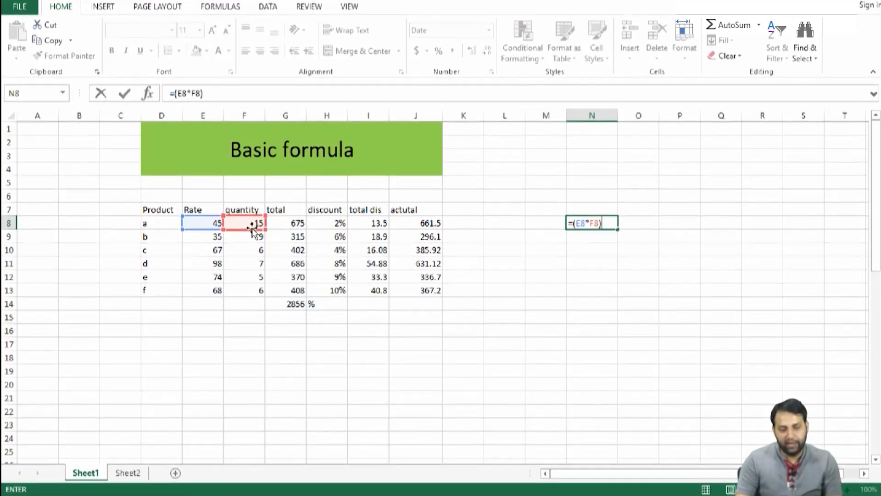
type("-")
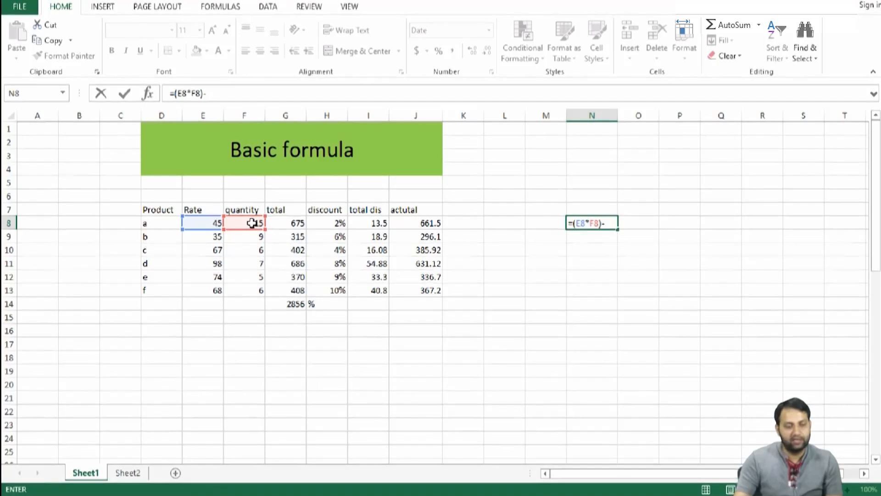
type("(")
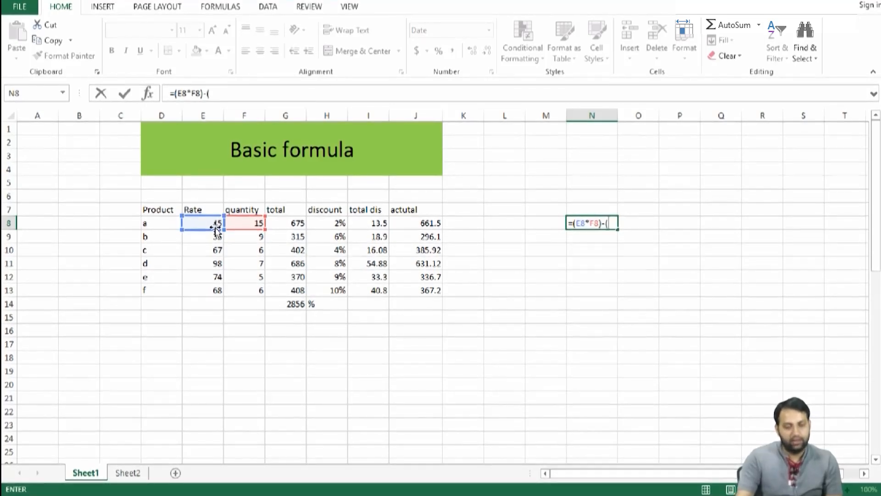
left_click(202, 222)
type("*")
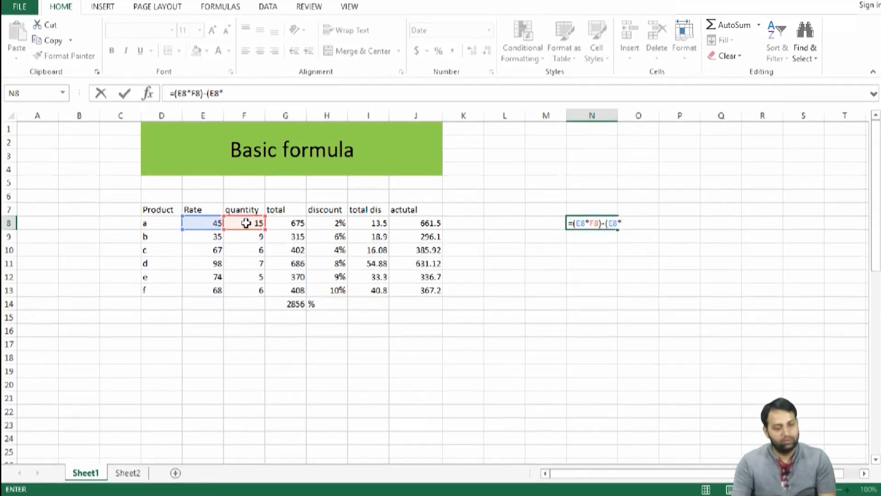
left_click(246, 222)
type(")*")
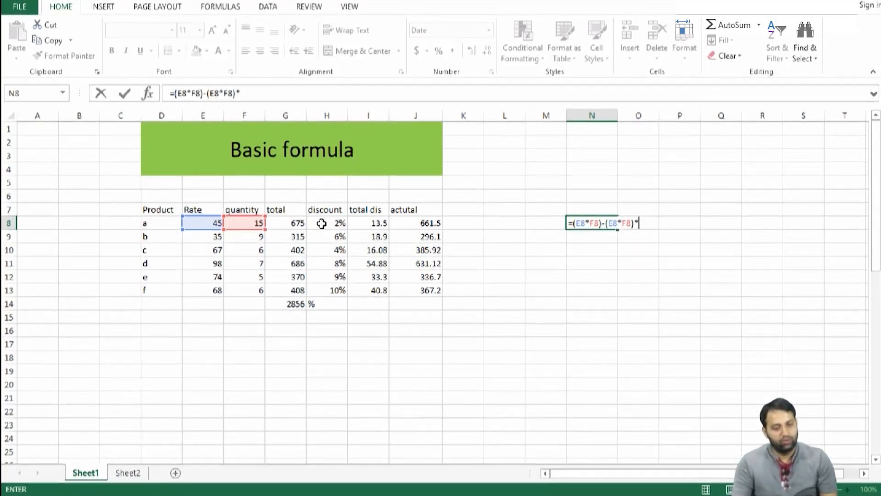
left_click(321, 223)
key("Return")
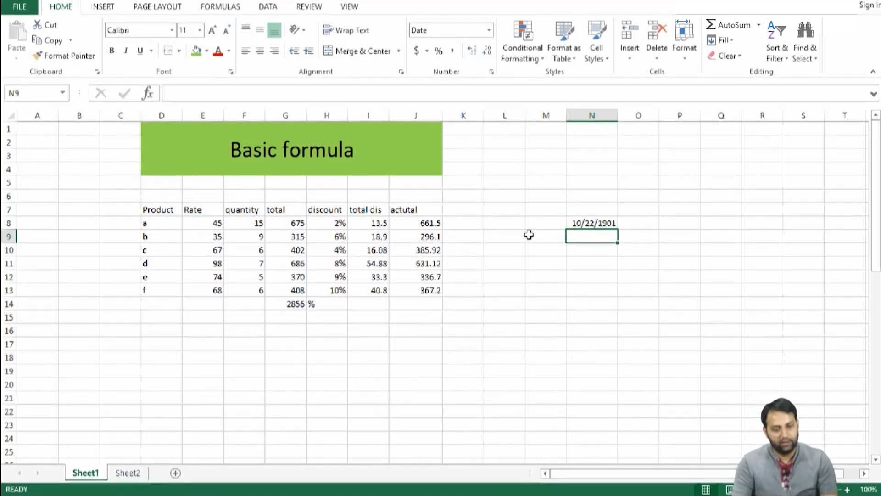
Fill the combined discount formula from N8 down to N13 and apply the Number format to those cells
left_click(589, 223)
left_click_drag(619, 230, 616, 293)
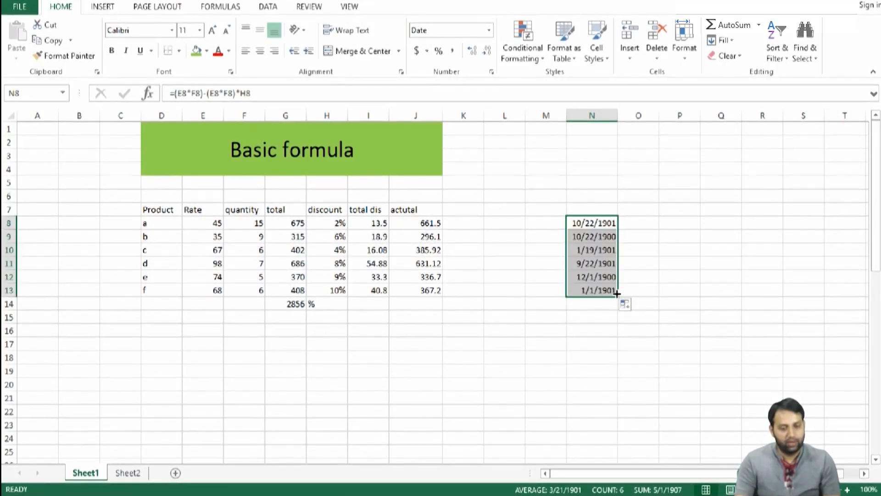
left_click(490, 31)
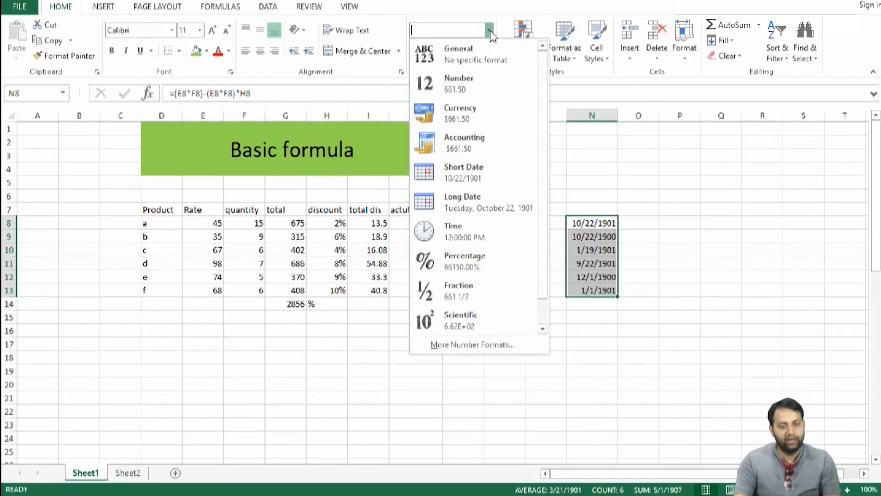
left_click(473, 91)
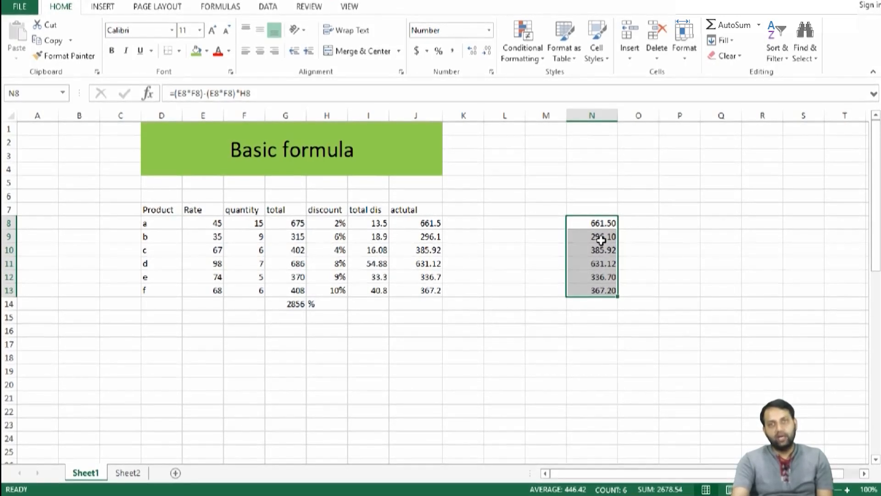
left_click(595, 225)
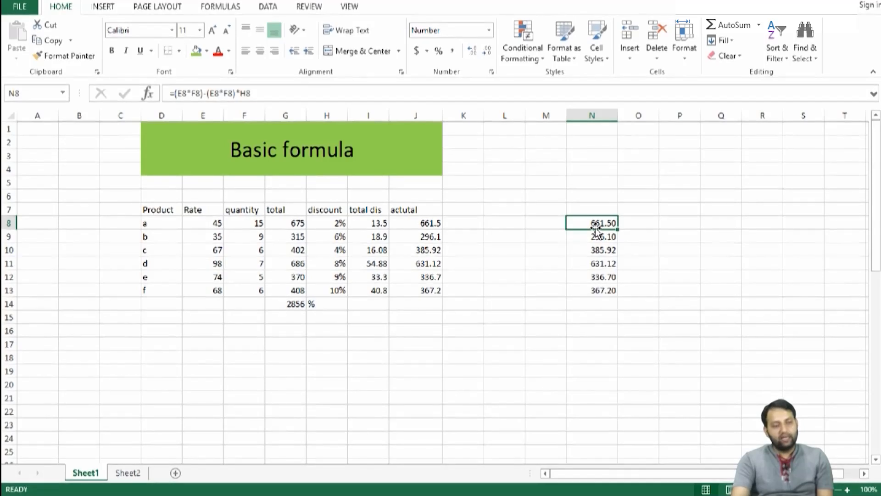